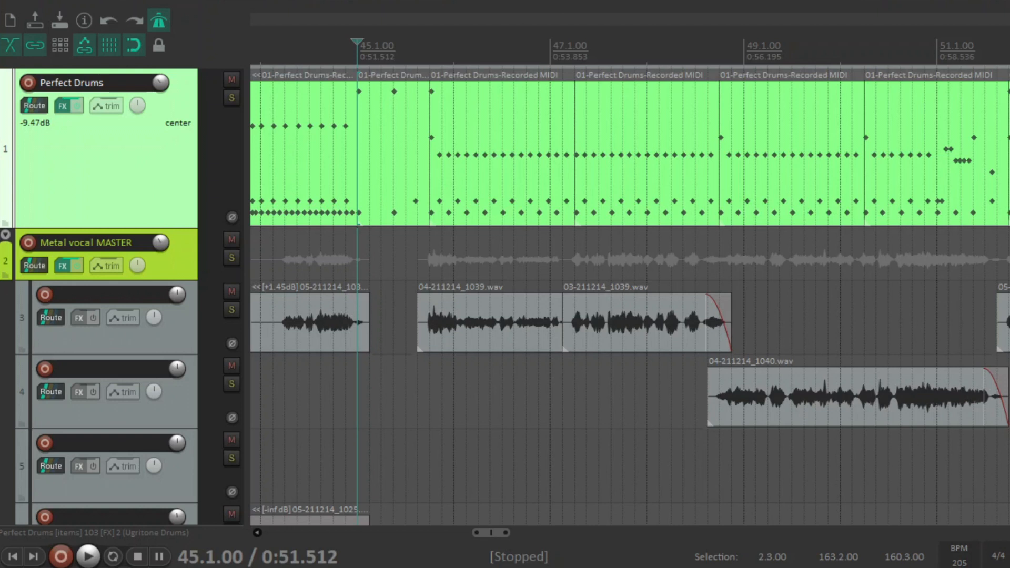
Play the song from bar 45 while looking over the drum, vocal, bass and guitar tracks, and stop playback.
key("space")
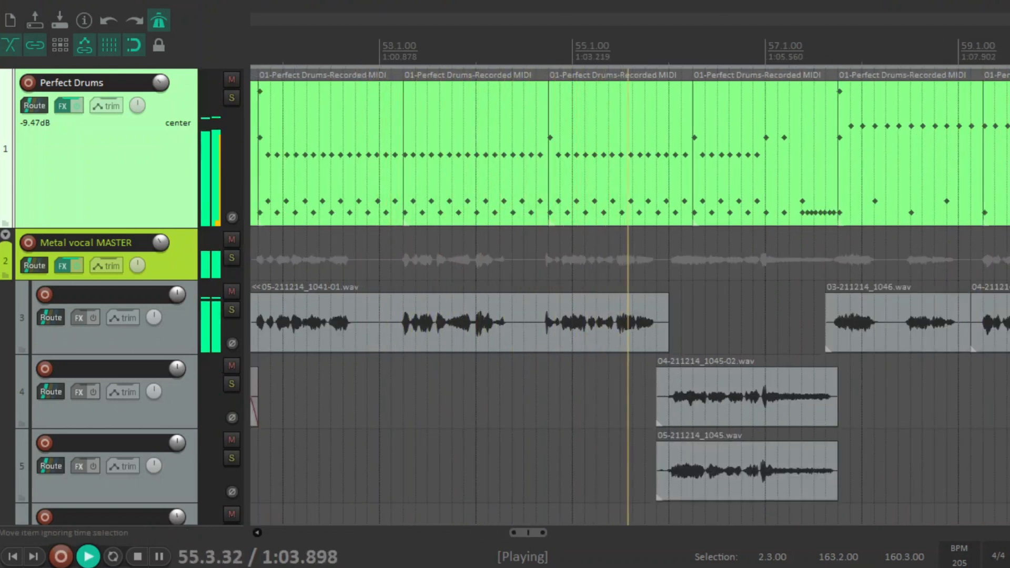
scroll(630, 297, "down", 5)
scroll(630, 296, "down", 8)
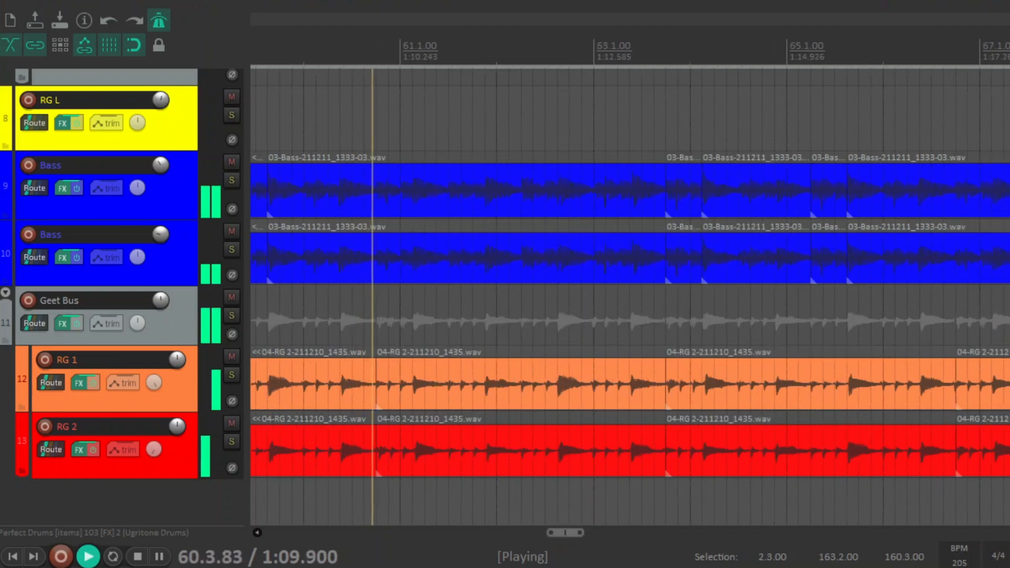
scroll(630, 297, "up", 3)
scroll(630, 297, "up", 10)
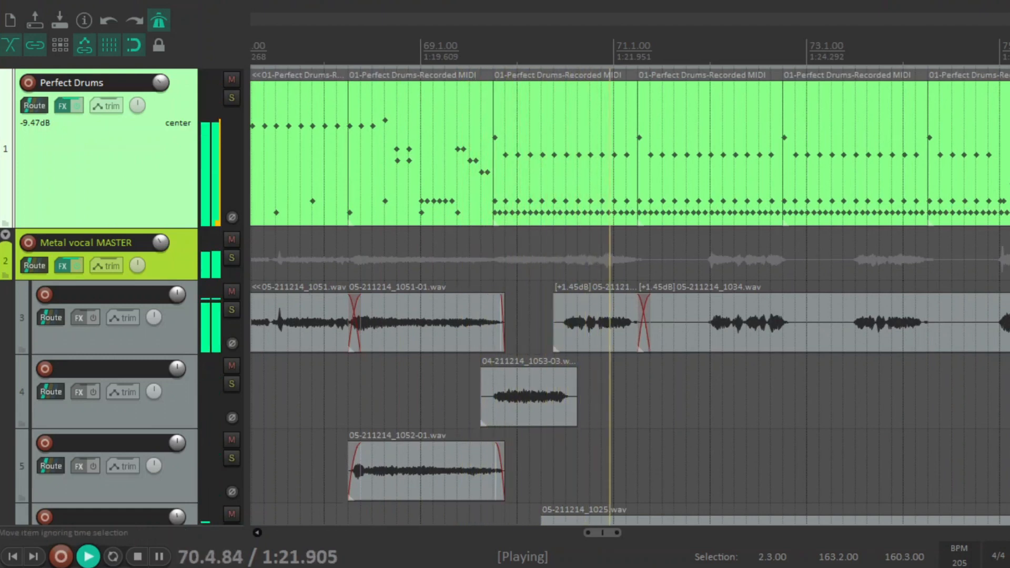
scroll(630, 297, "down", 5)
scroll(630, 297, "down", 1)
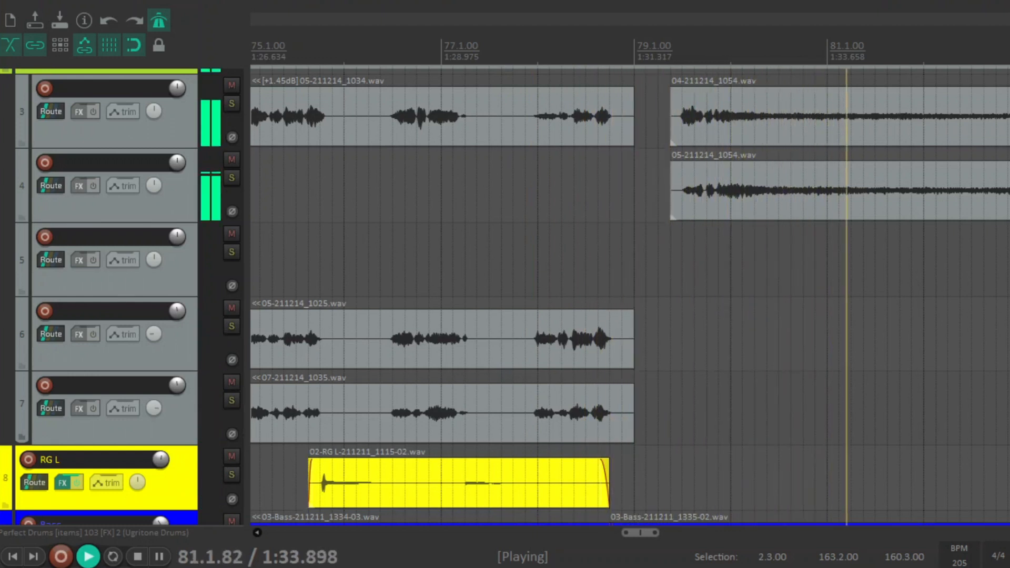
scroll(630, 298, "up", 4)
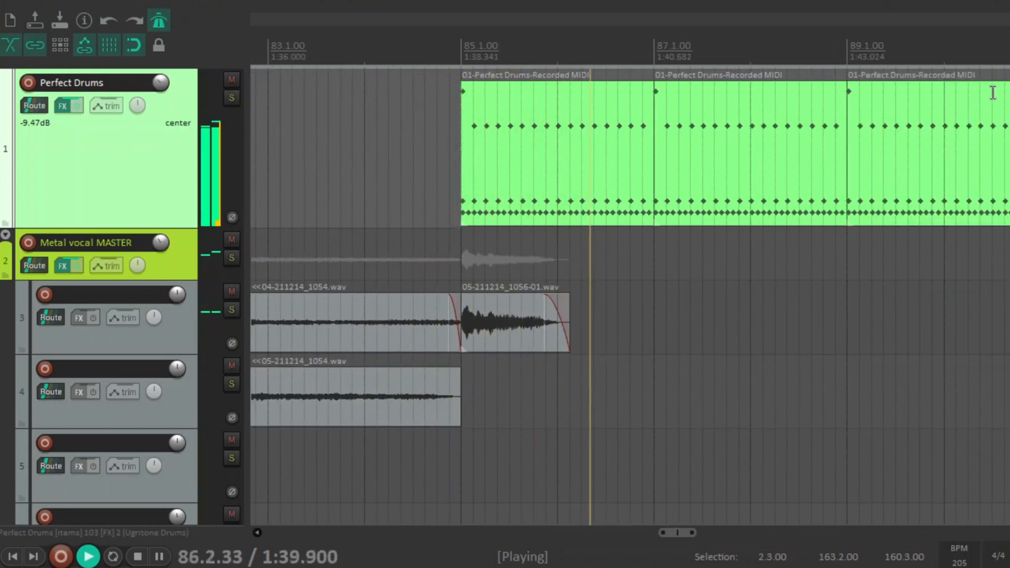
key("space")
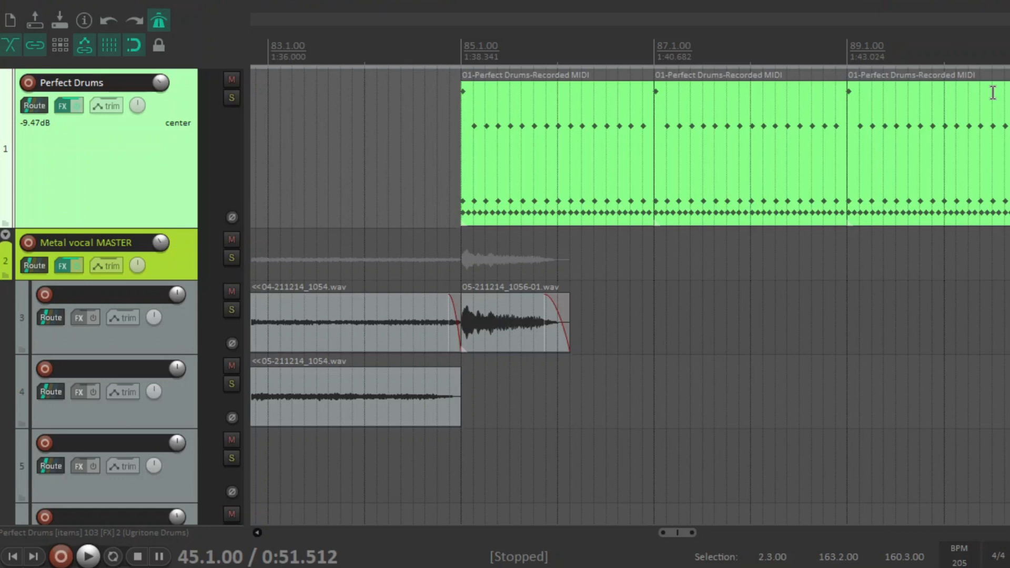
Open the Perfect Drums track's effects chain and look through the OSDM Drums kit presets in Ugritone Drums.
left_click_drag(690, 533, 496, 513)
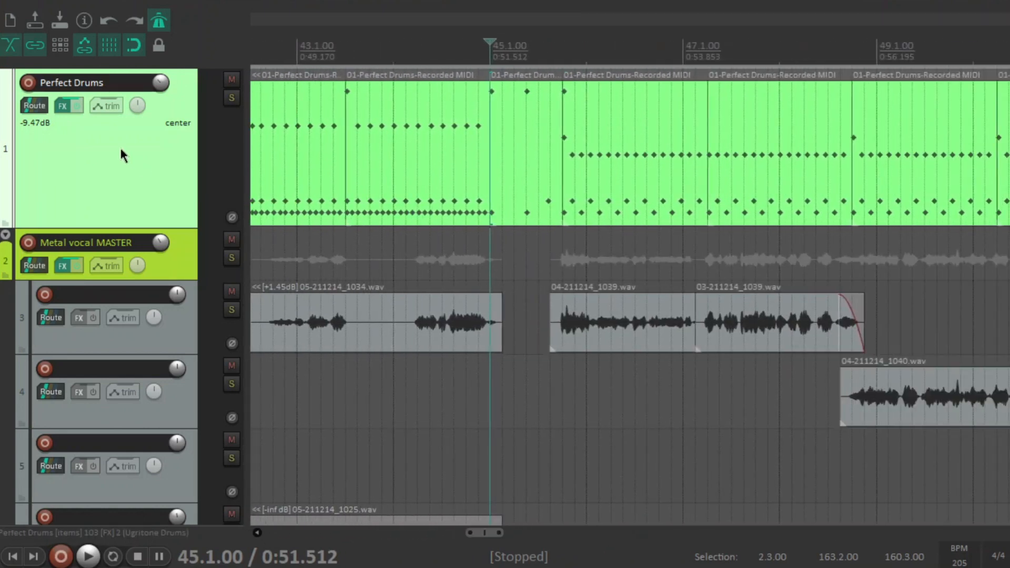
left_click(67, 108)
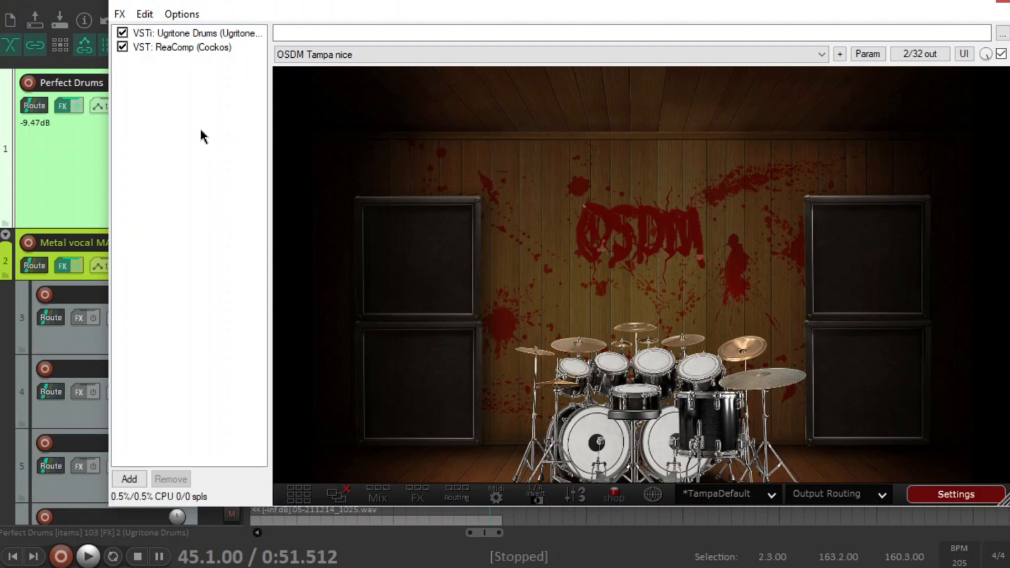
left_click(726, 493)
mouse_move(786, 425)
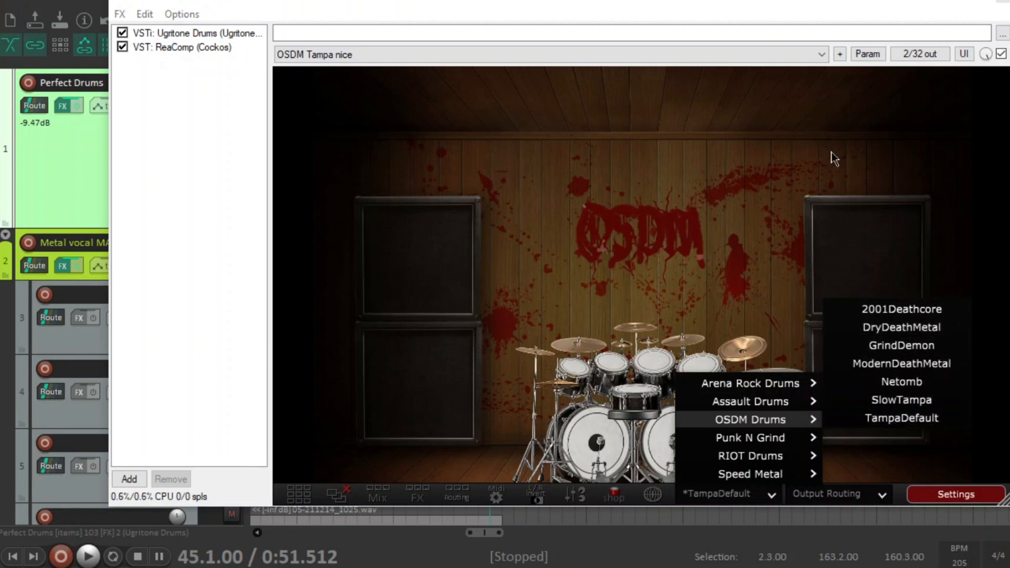
left_click(791, 111)
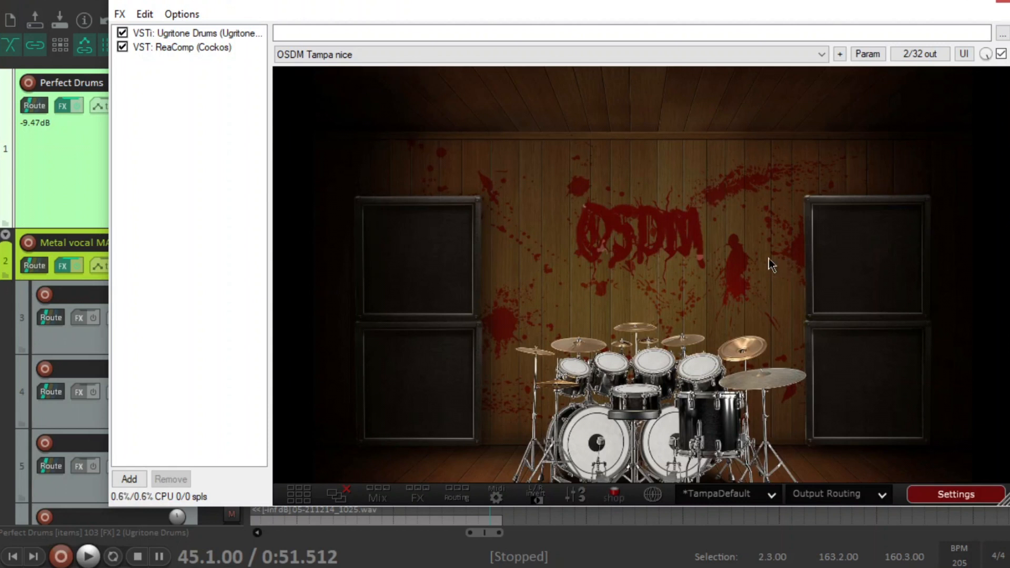
Inspect the snare's mix levels and its EQ, tune and compressor settings, and close the snare's controls.
left_click(640, 399)
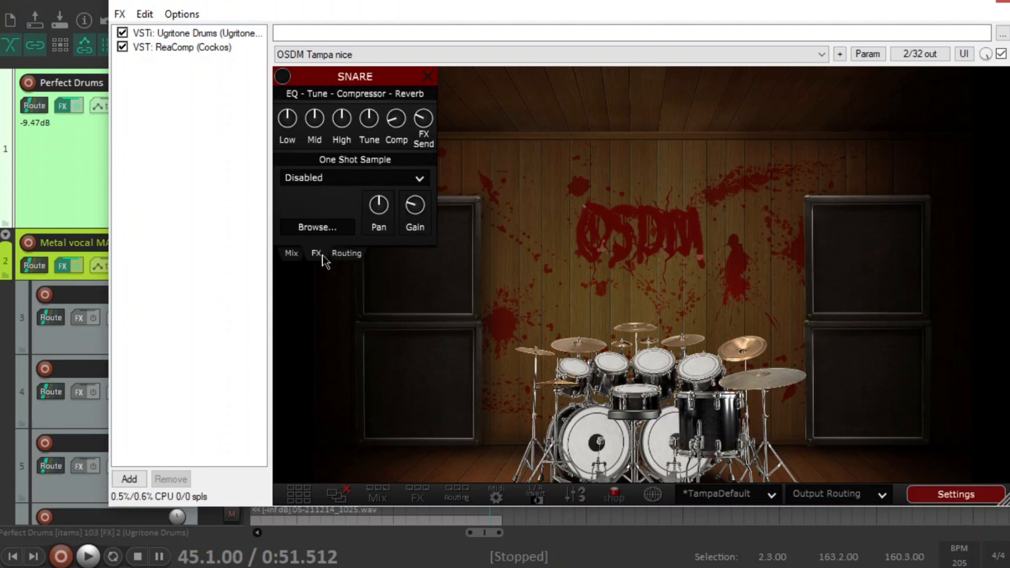
left_click(291, 255)
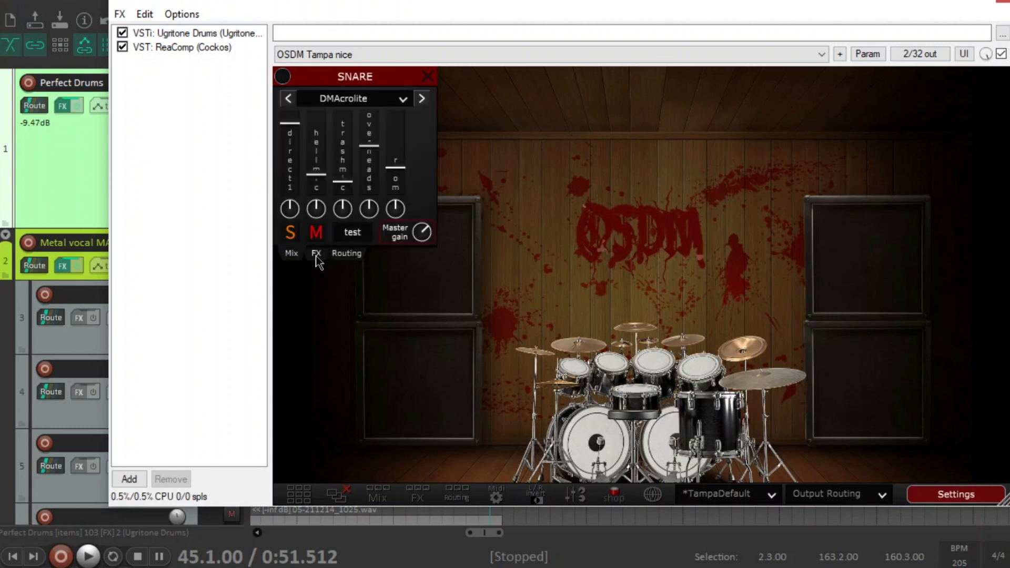
left_click(316, 255)
mouse_move(427, 122)
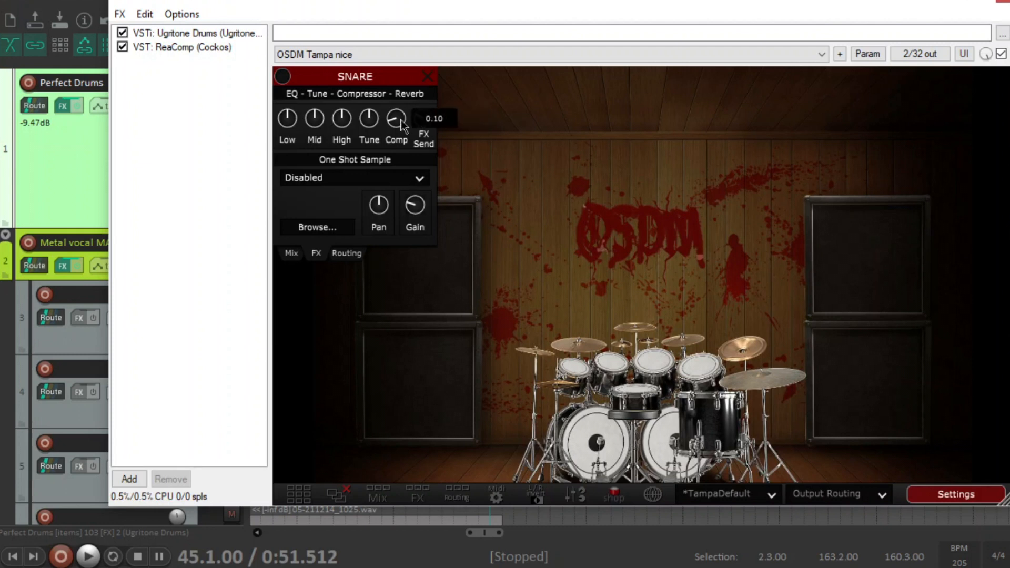
left_click(427, 77)
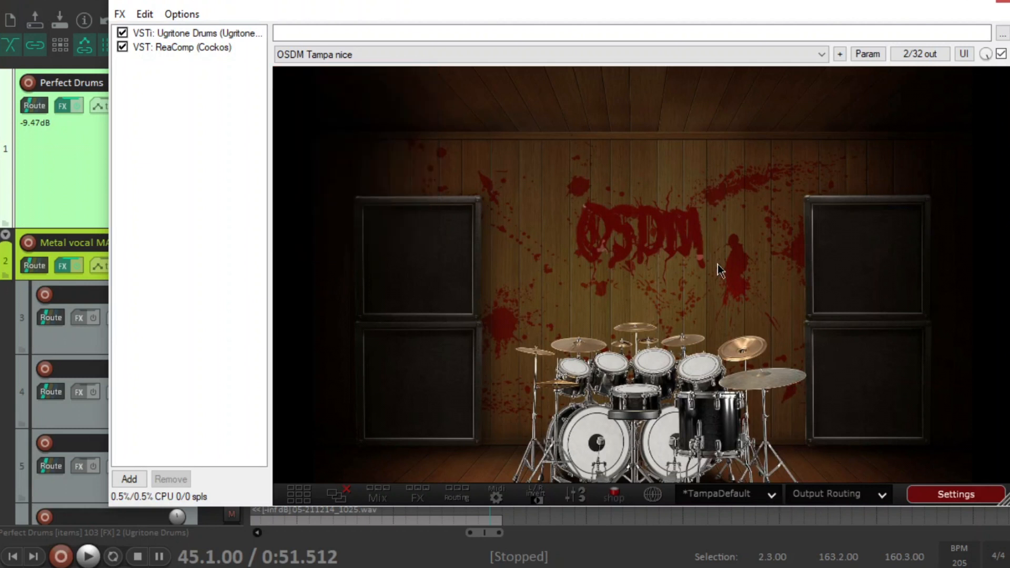
Show the drum track's ReaComp settings and play the drums soloed from bar 45.
left_click(217, 47)
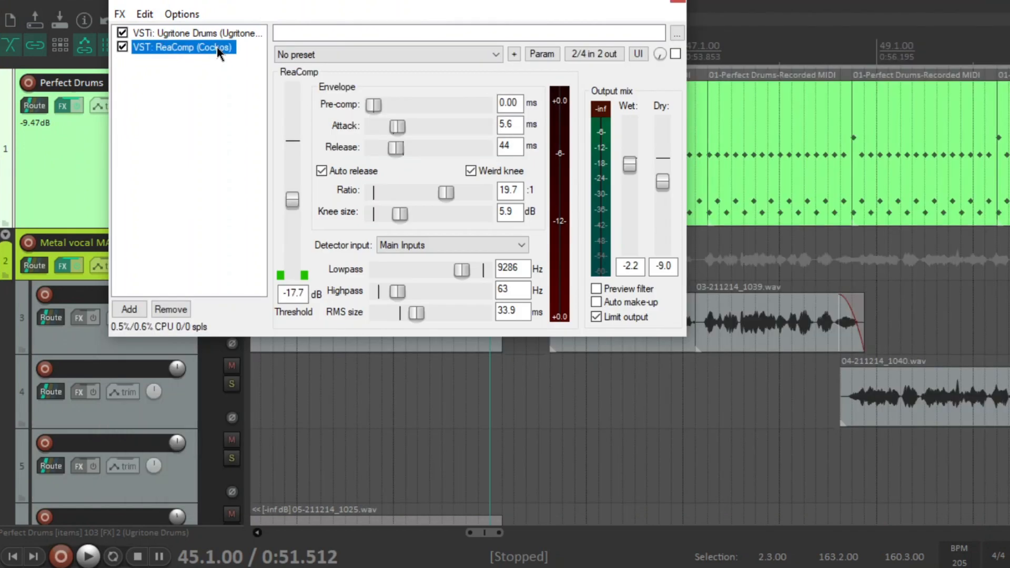
left_click_drag(337, 1, 467, 67)
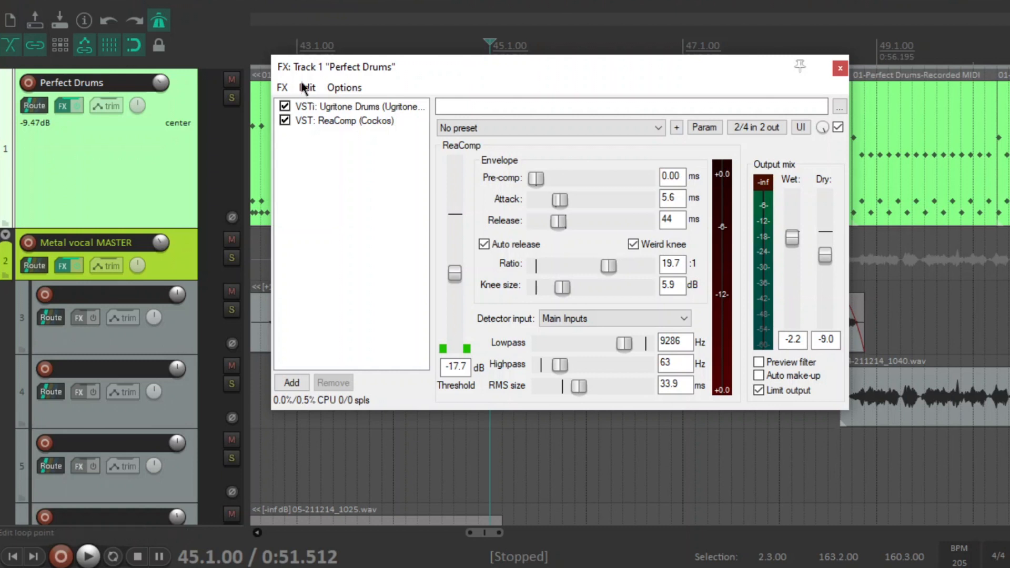
left_click(232, 98)
key("space")
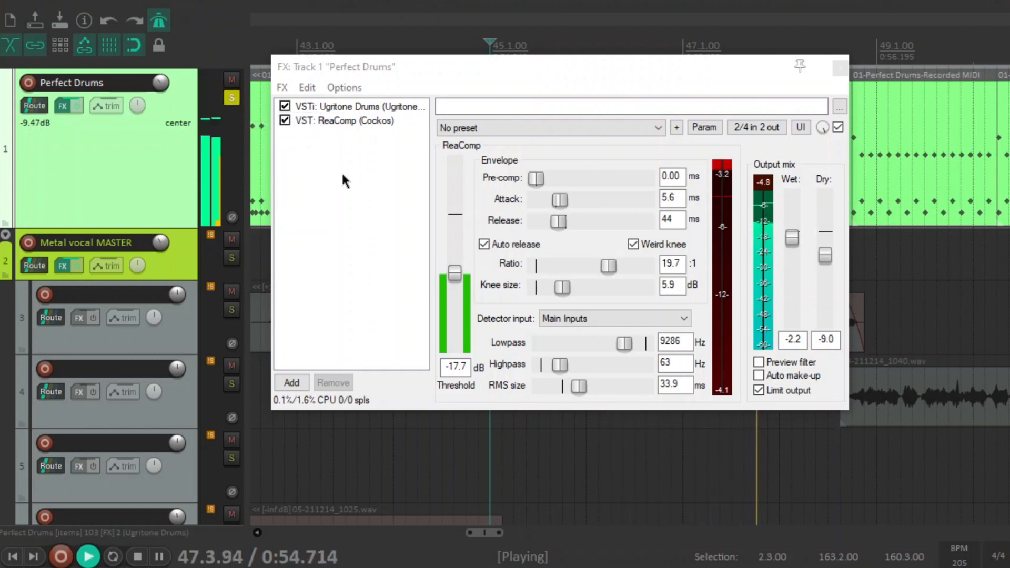
Examine all the drum channel mixers in Ugritone Drums, close them and view the Master Mixer with its Humanize control.
left_click(383, 106)
left_click_drag(452, 51, 358, 21)
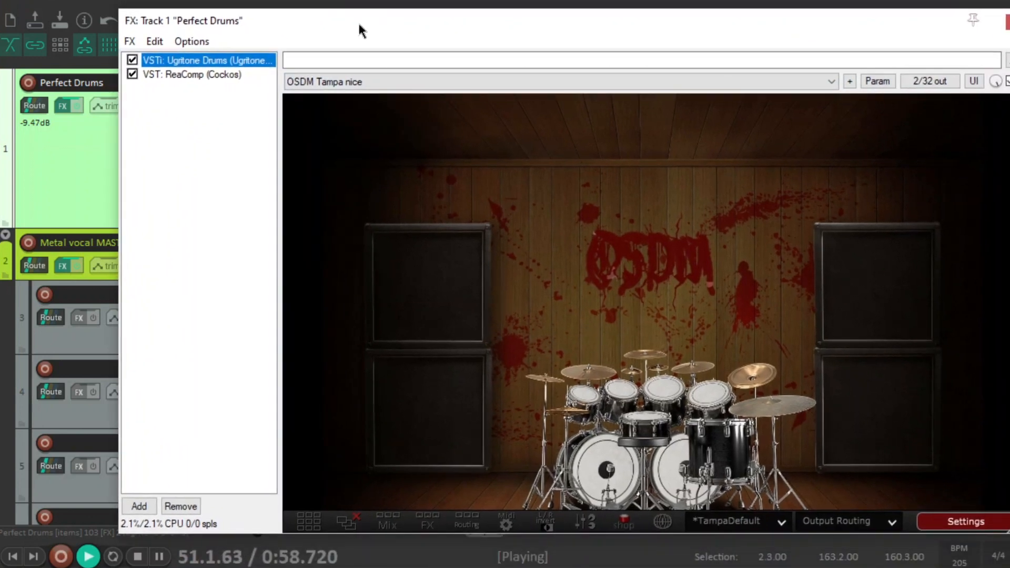
left_click(310, 524)
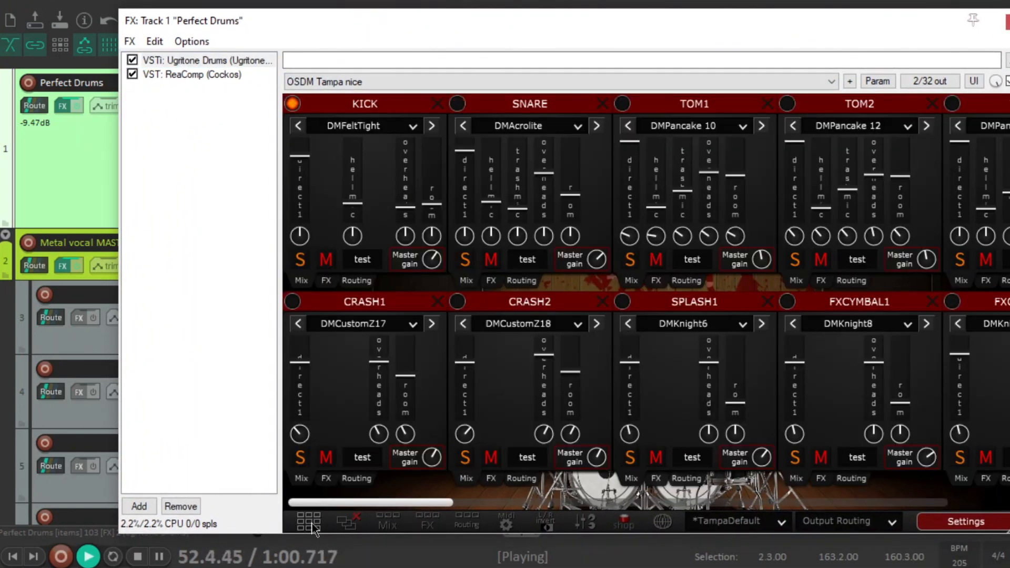
left_click(346, 523)
left_click(588, 523)
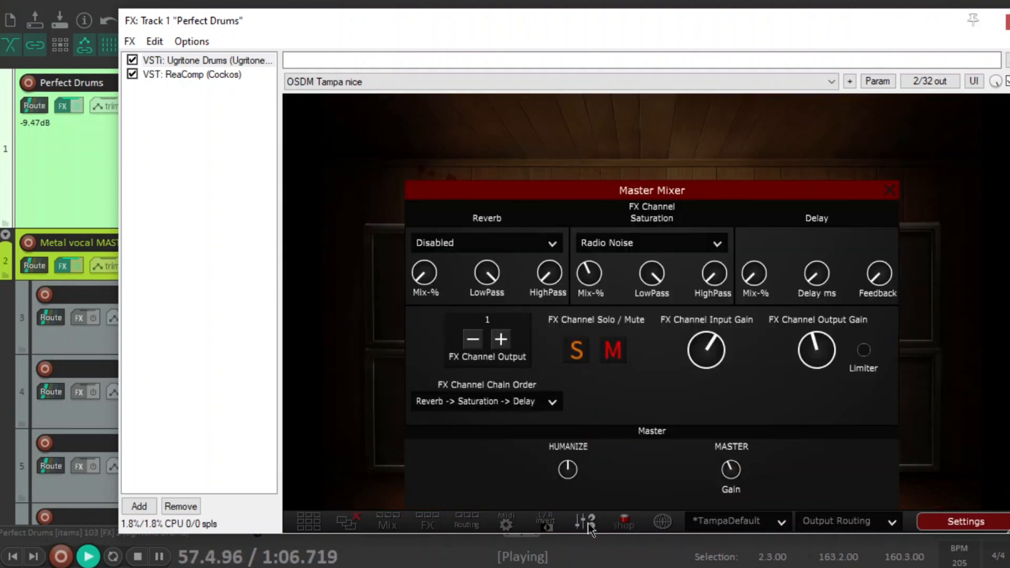
mouse_move(572, 475)
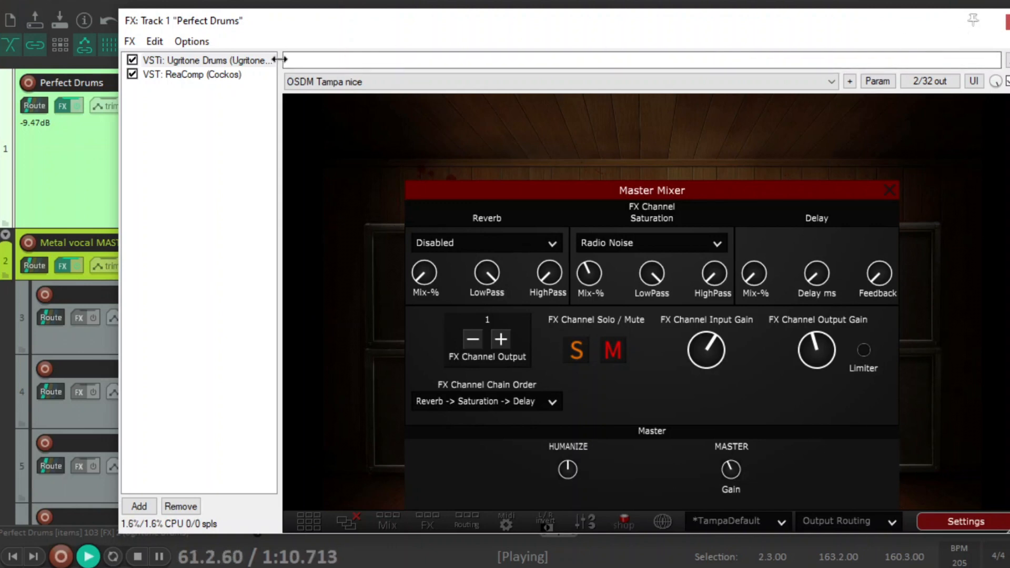
Check ReaComp during playback, close the effects window, stop playback and unsolo the Perfect Drums track.
left_click(231, 74)
left_click(233, 111)
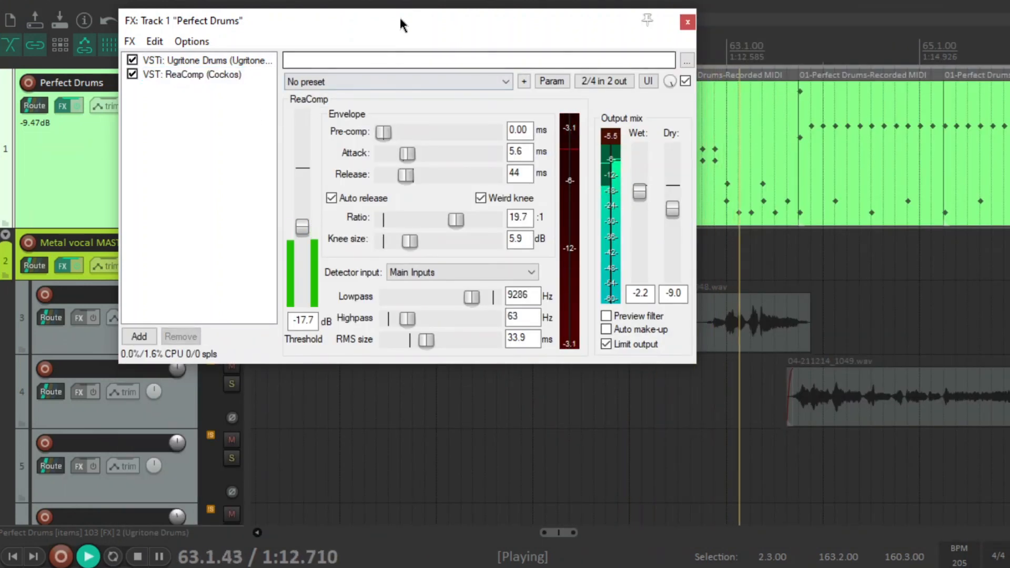
left_click_drag(400, 23, 472, 57)
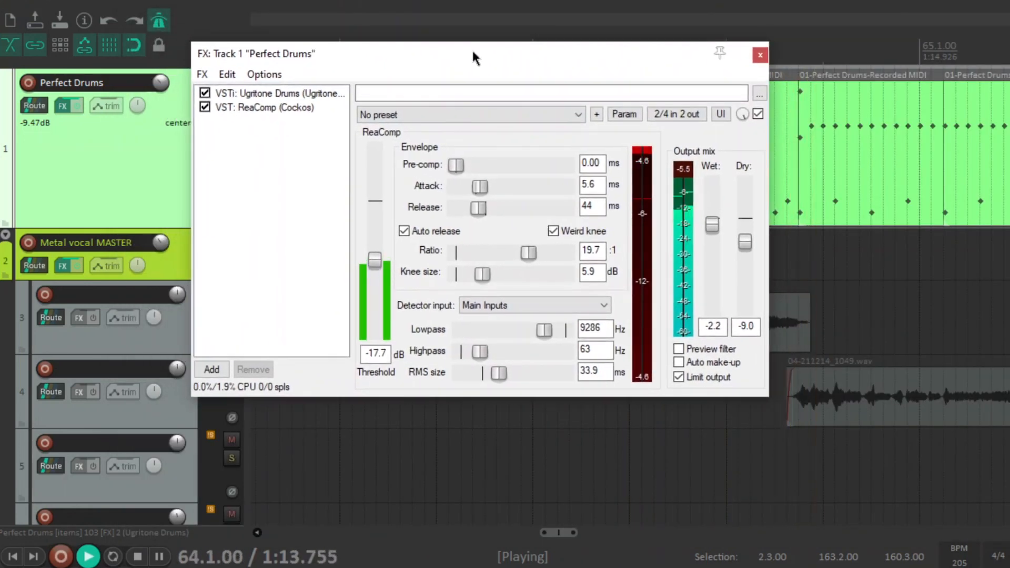
left_click(760, 55)
key("space")
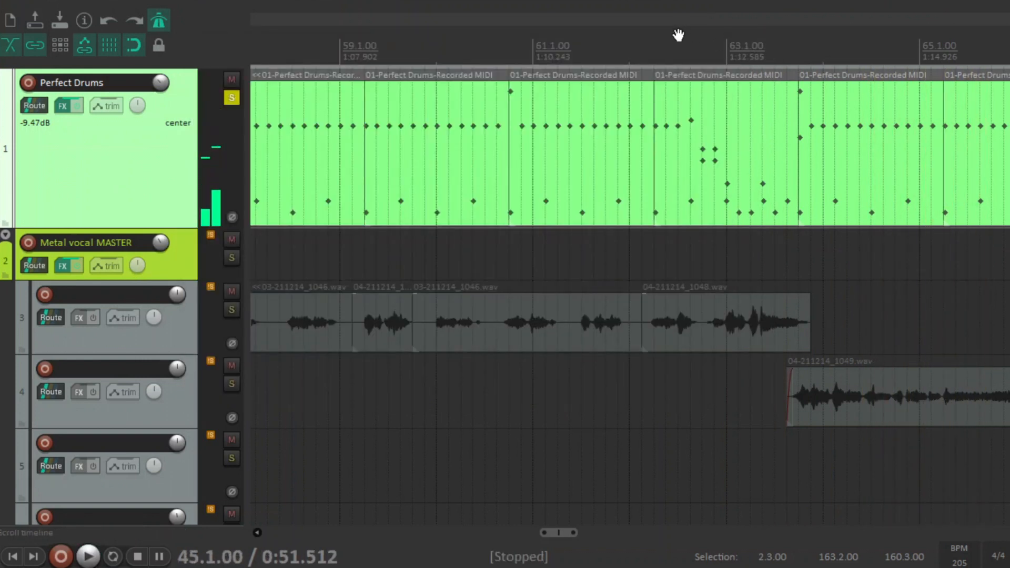
left_click(232, 98)
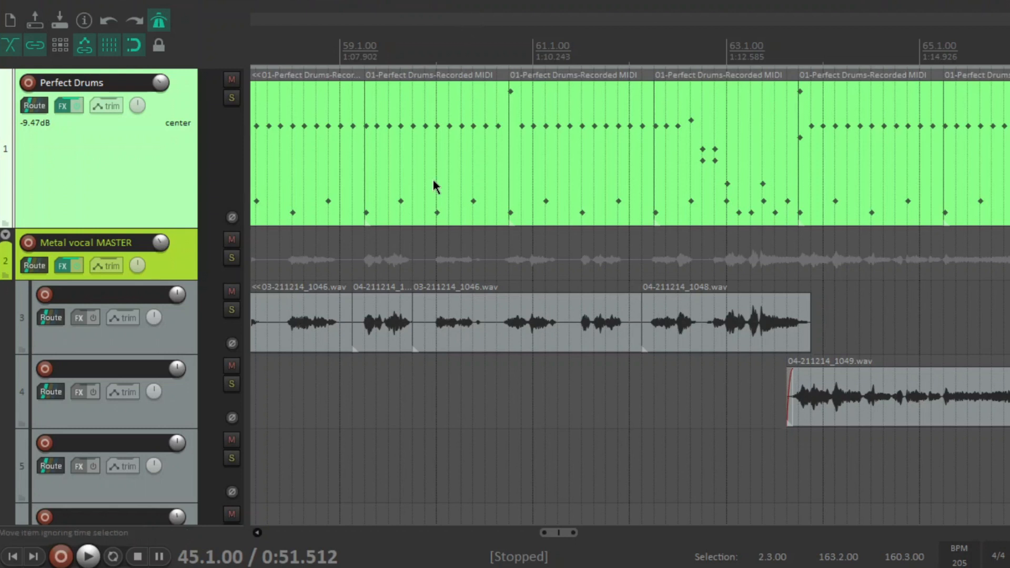
Humanize all notes of the drum fill's MIDI item near bar 63 with 5% timing and 5% velocity, and audition it.
double_click(710, 176)
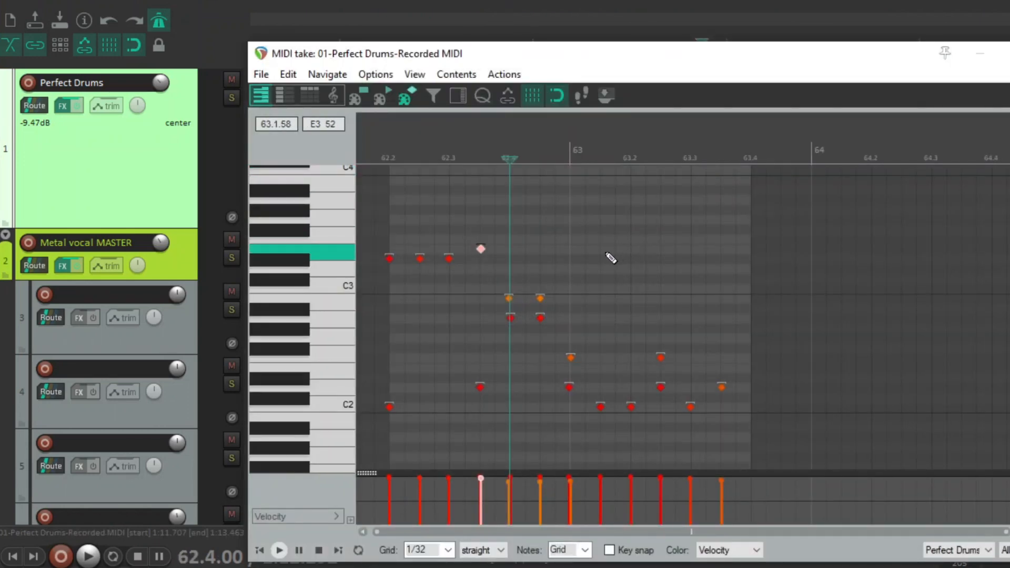
key("h")
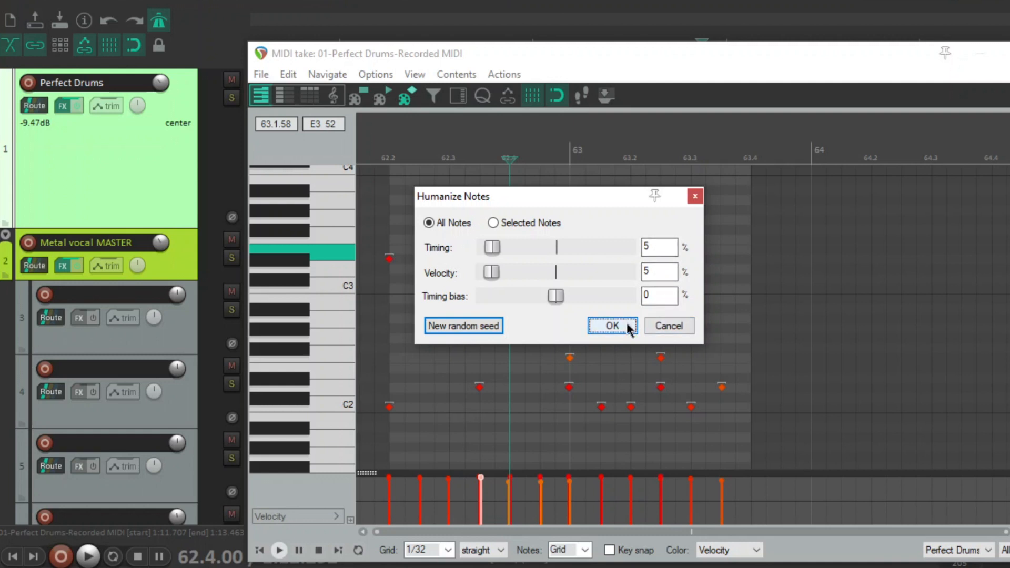
left_click(612, 326)
key("space")
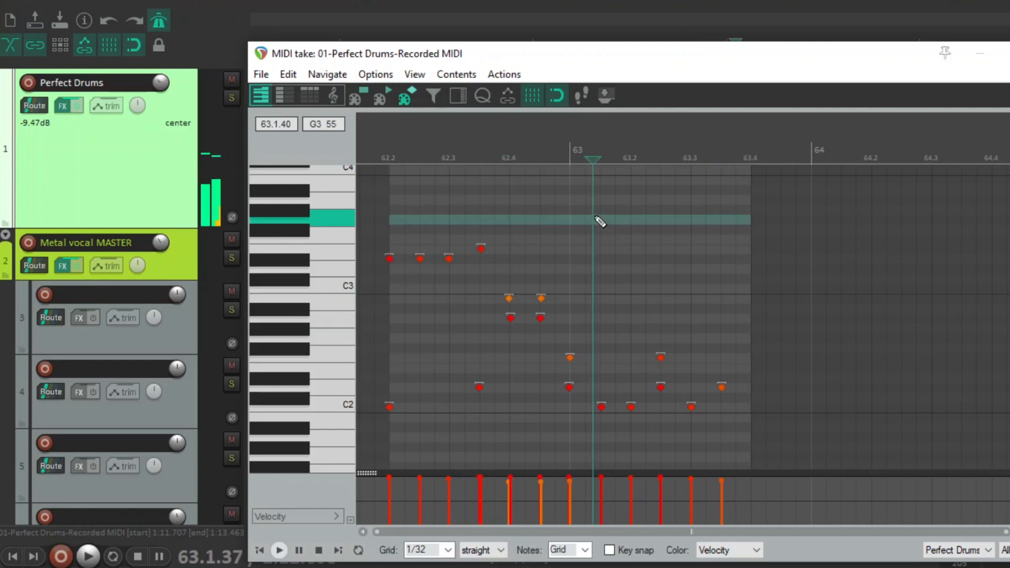
left_click(1009, 53)
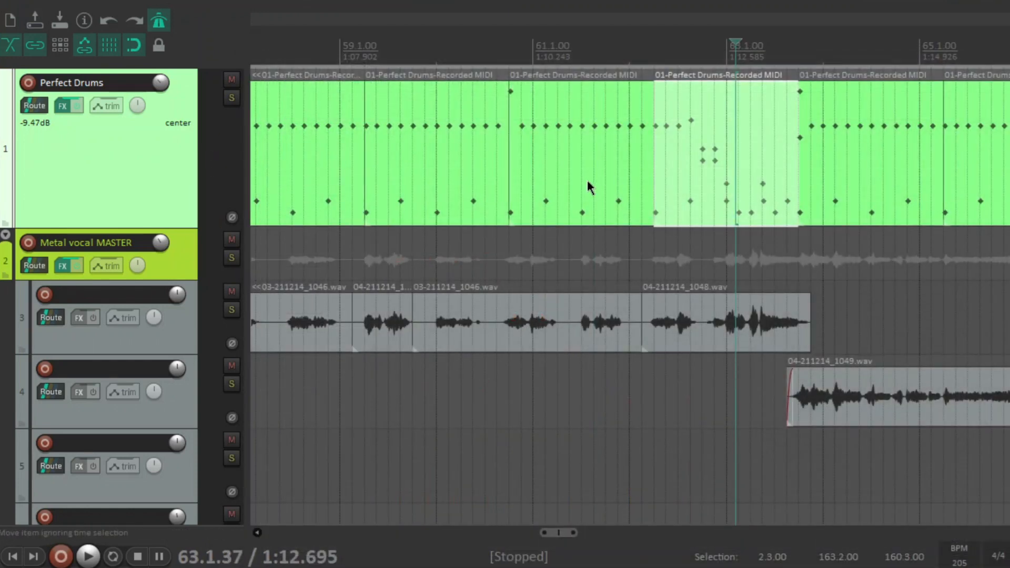
Check the ReaComp settings on the Perfect Drums track once more and close the effects window.
left_click(63, 106)
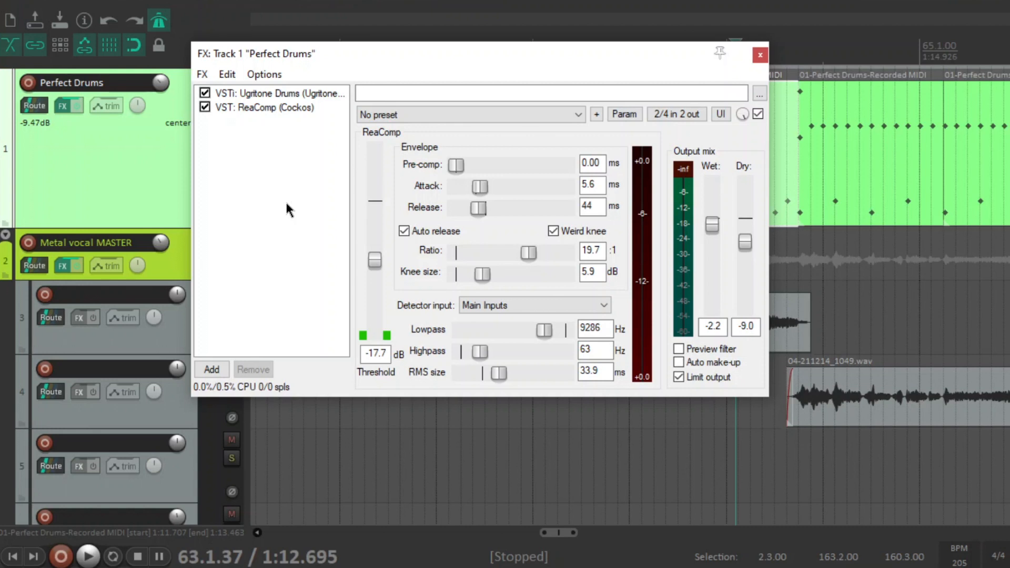
left_click(761, 55)
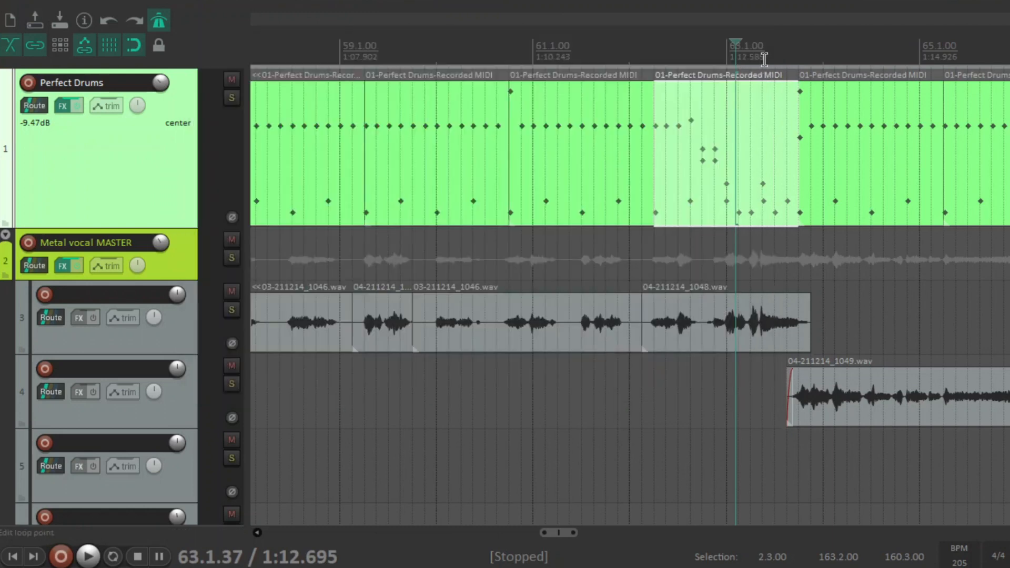
Bring the vocal tracks around bar 45 into view and select the Metal vocal MASTER folder track.
scroll(289, 221, "down", 1)
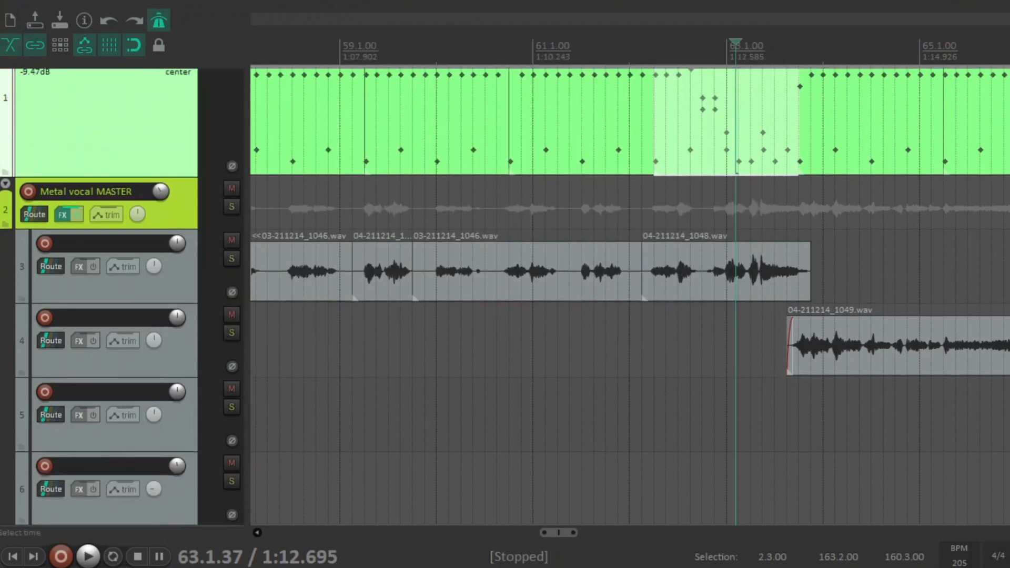
scroll(505, 297, "down", 2)
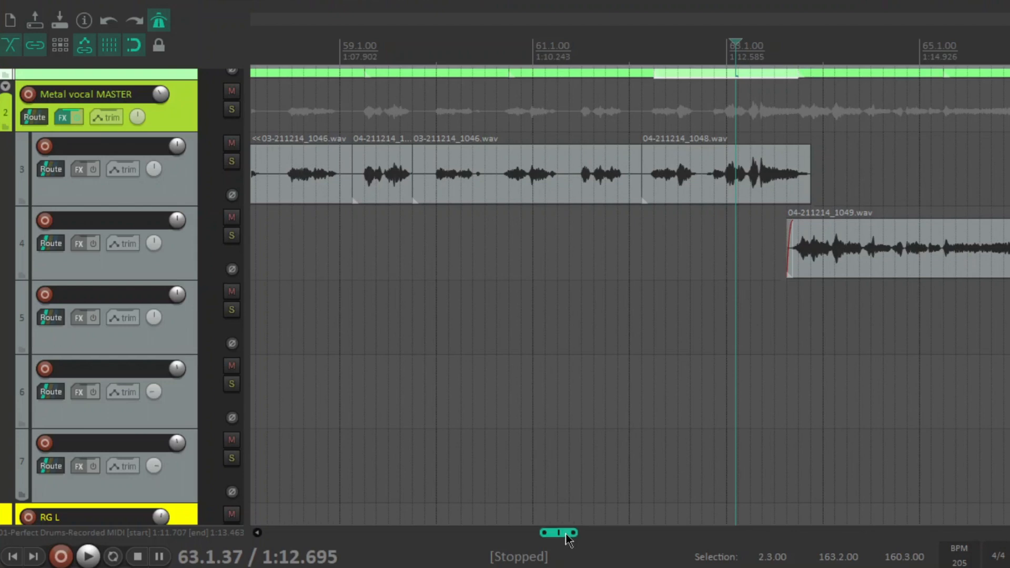
left_click_drag(566, 535, 494, 533)
scroll(627, 295, "up", 1)
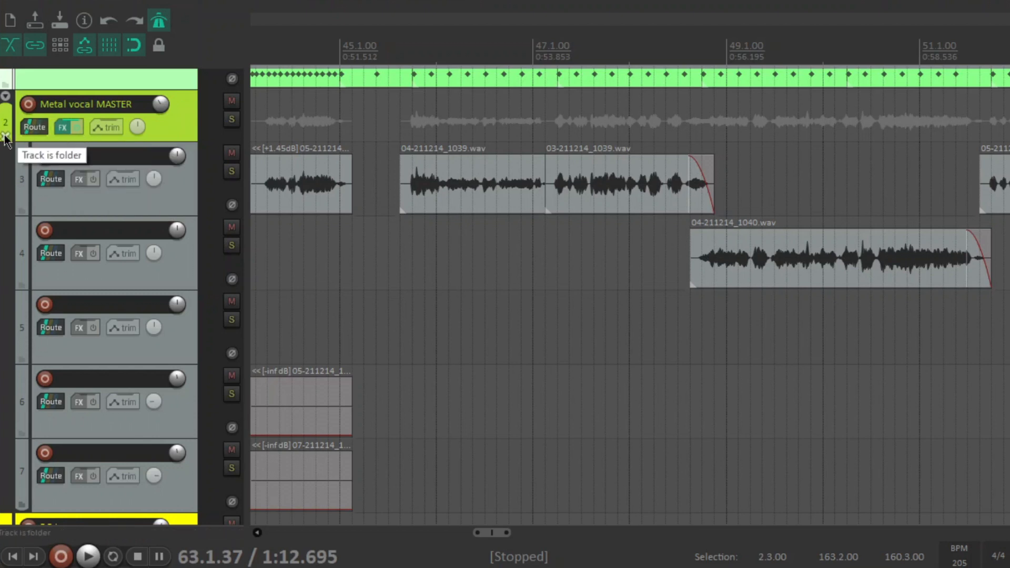
left_click(178, 126)
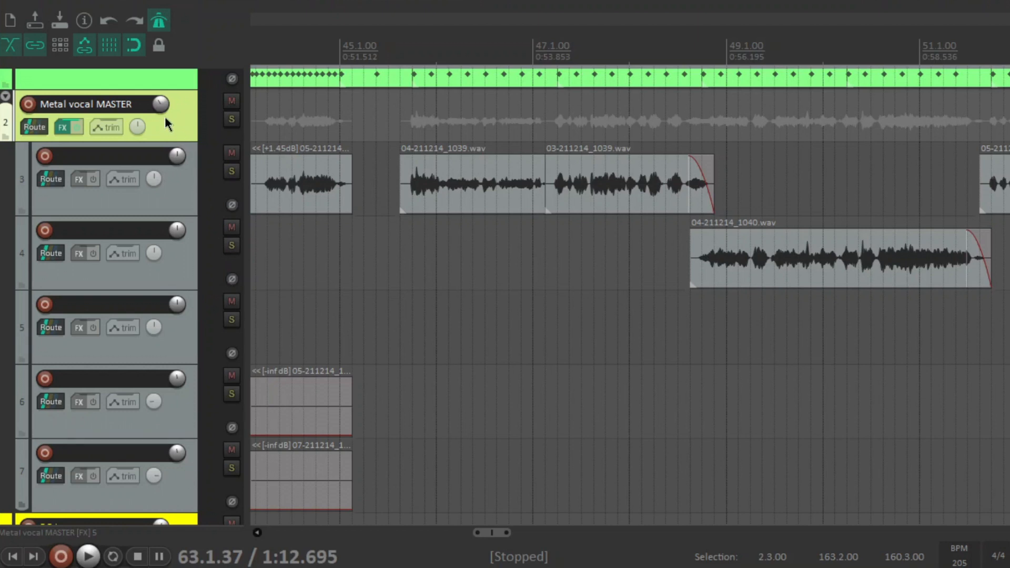
Open the effects of the Metal vocal MASTER folder track and examine the three bands of its ReaEQ.
left_click(62, 127)
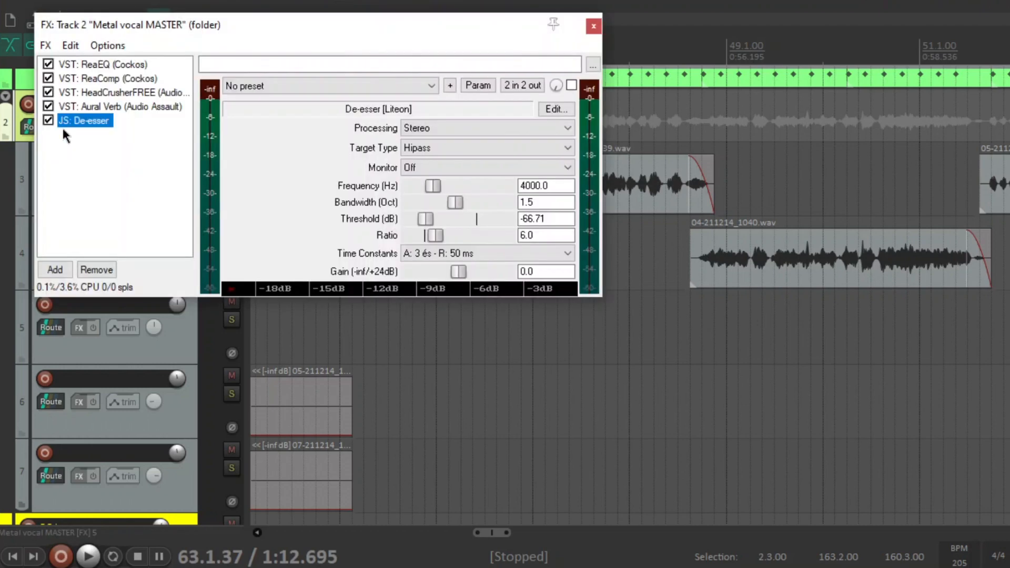
left_click_drag(281, 26, 442, 113)
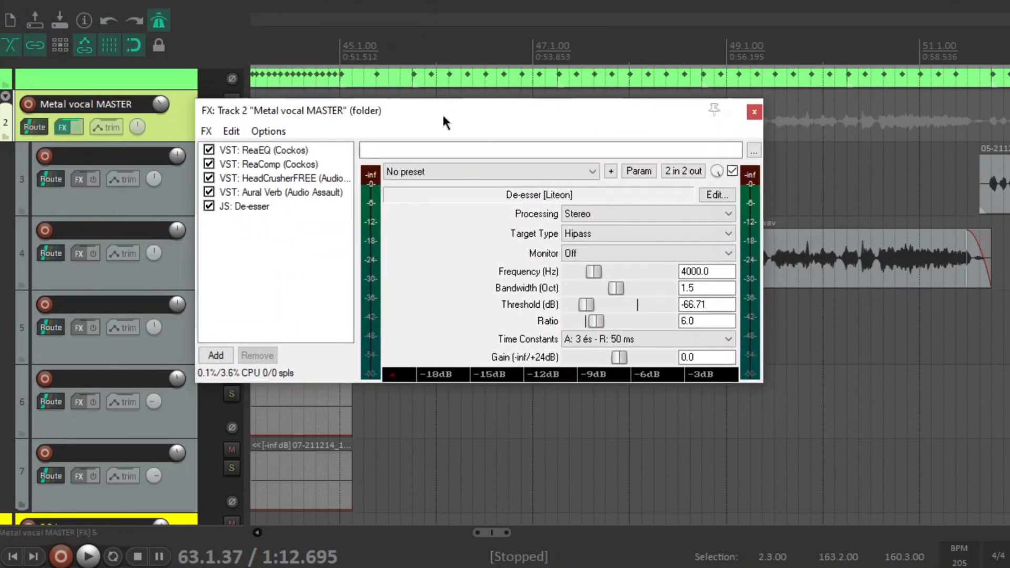
left_click(286, 150)
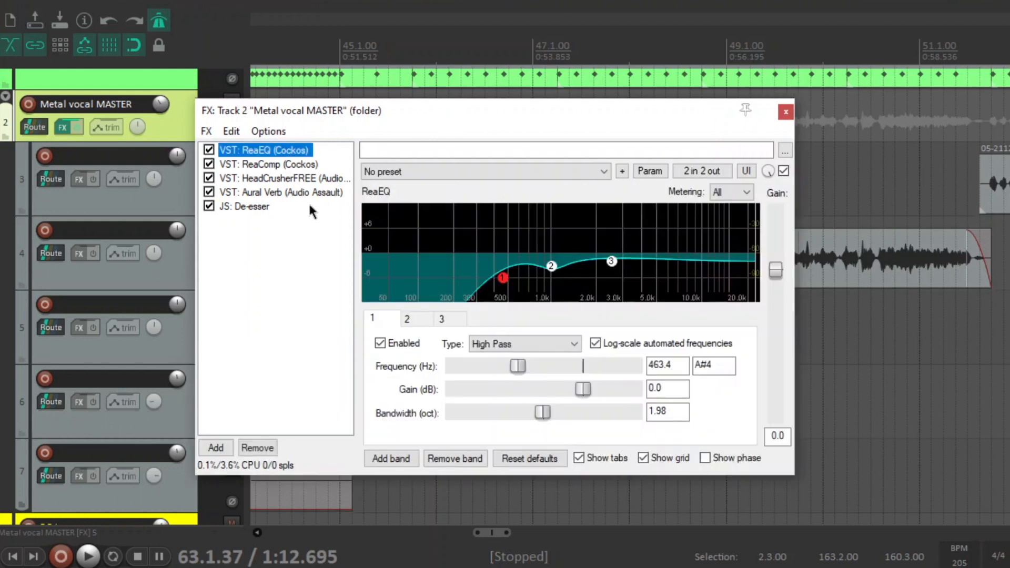
left_click(299, 291)
mouse_move(504, 279)
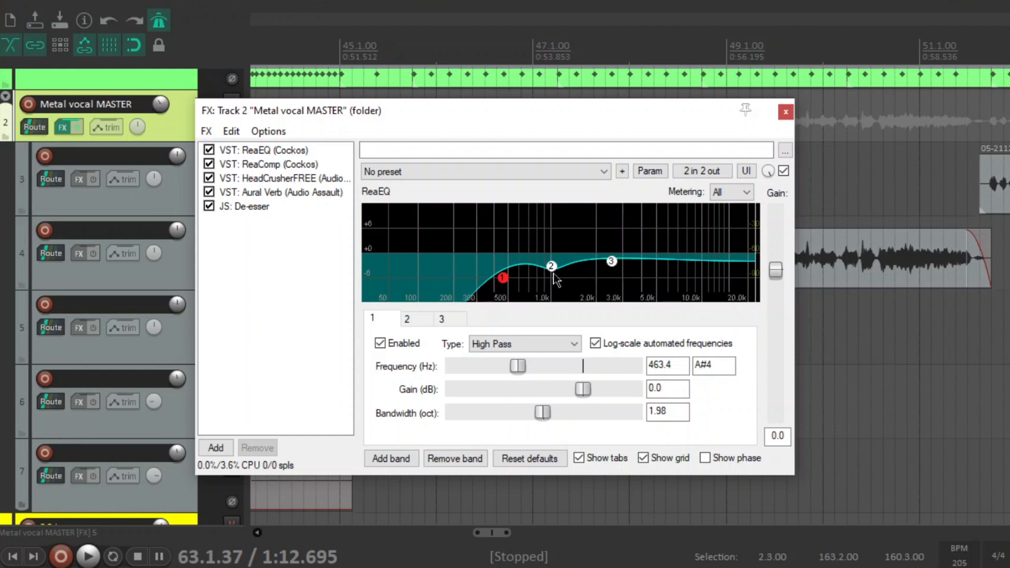
mouse_move(551, 268)
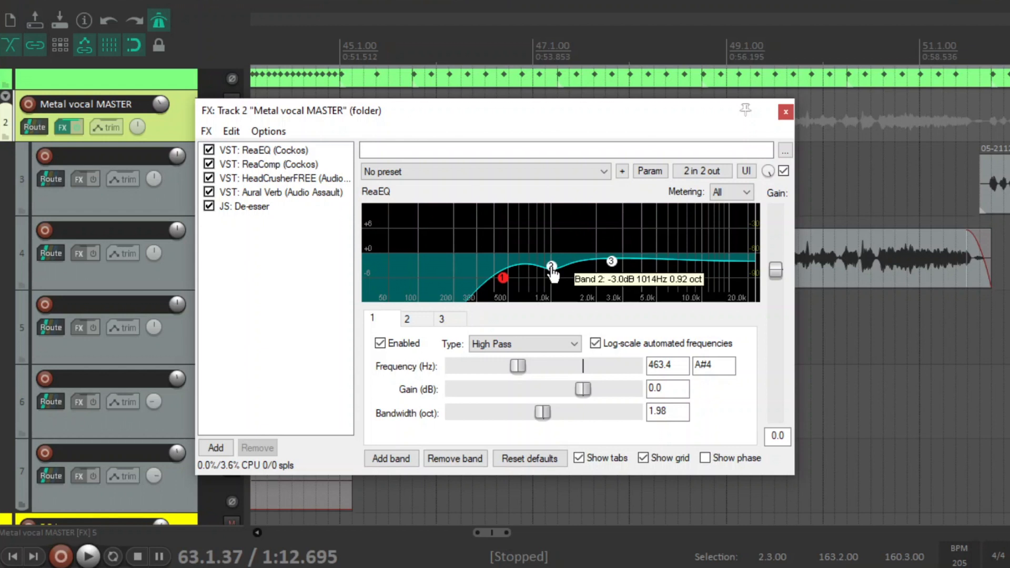
mouse_move(612, 263)
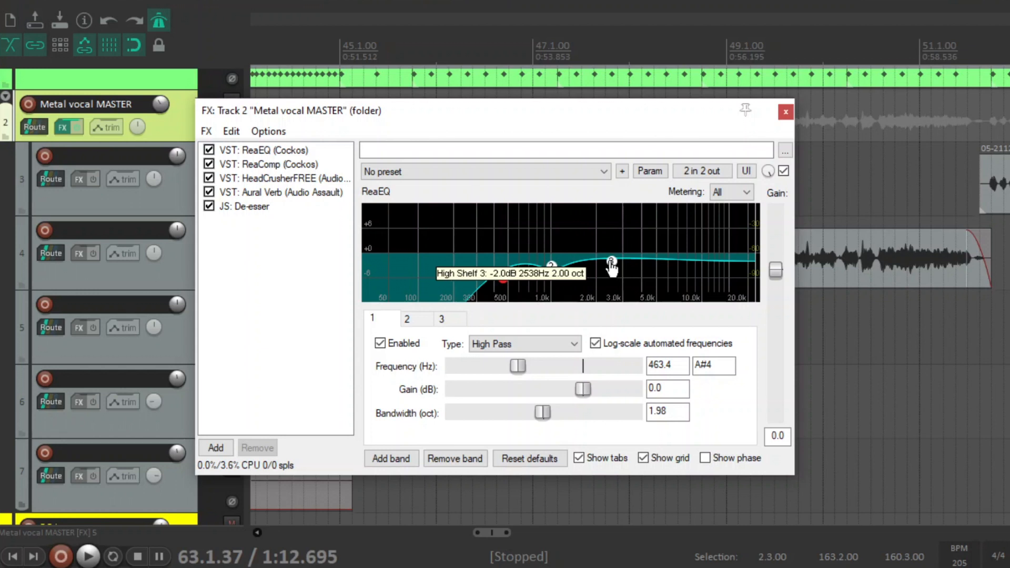
Review the ReaComp and HeadCrusherFREE settings in the Metal vocal MASTER effects chain.
left_click(294, 165)
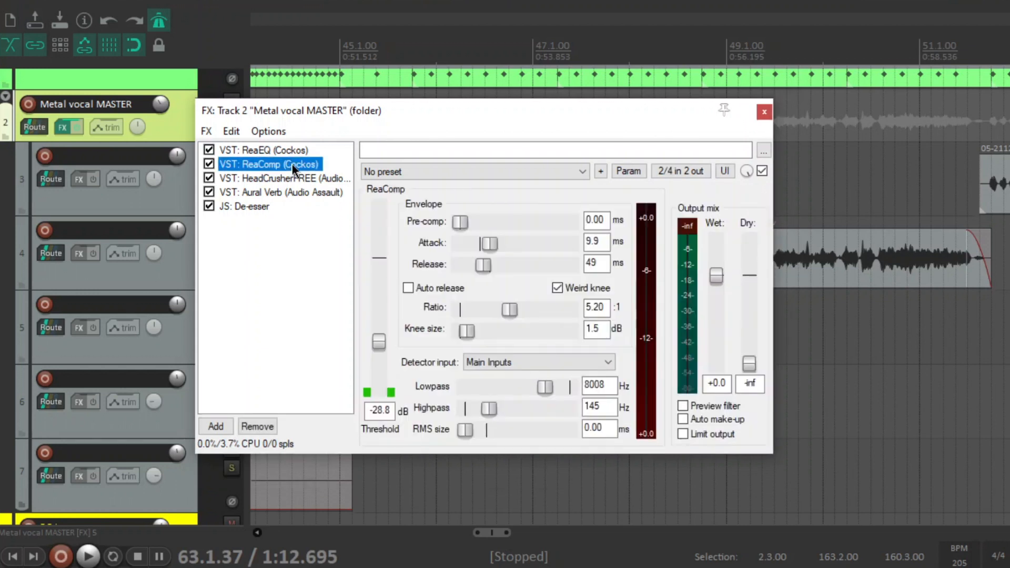
left_click(295, 277)
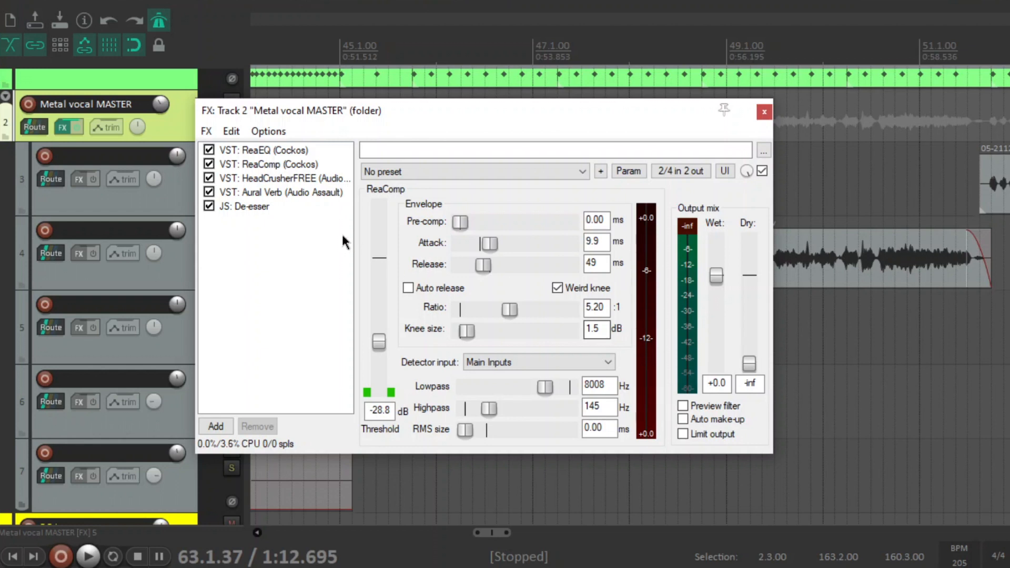
left_click(326, 179)
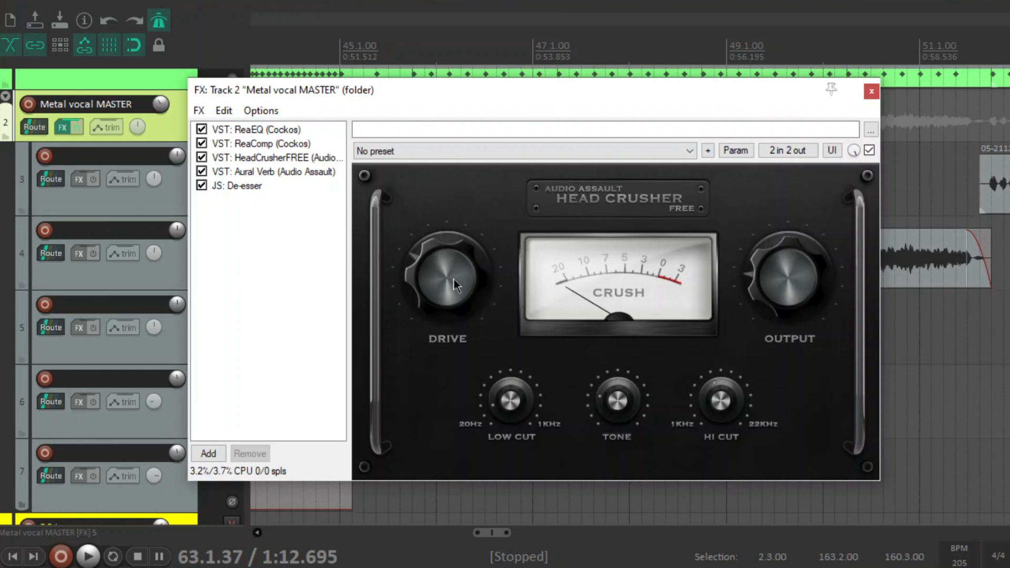
Review the Aural Verb reverb settings, including its Tone value, and the De-esser settings on the Metal vocal MASTER track.
left_click(273, 172)
left_click_drag(372, 80, 329, 33)
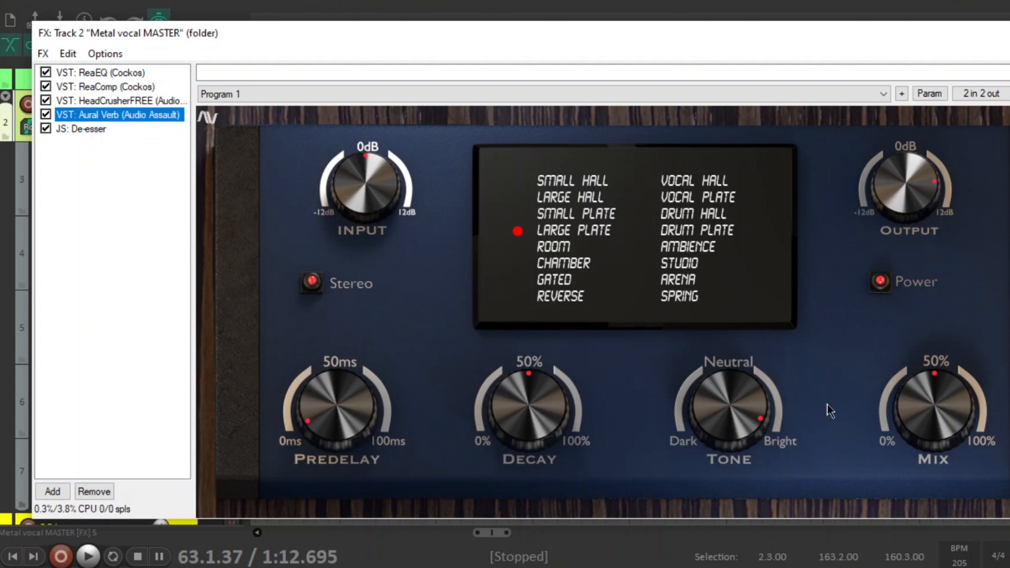
mouse_move(729, 411)
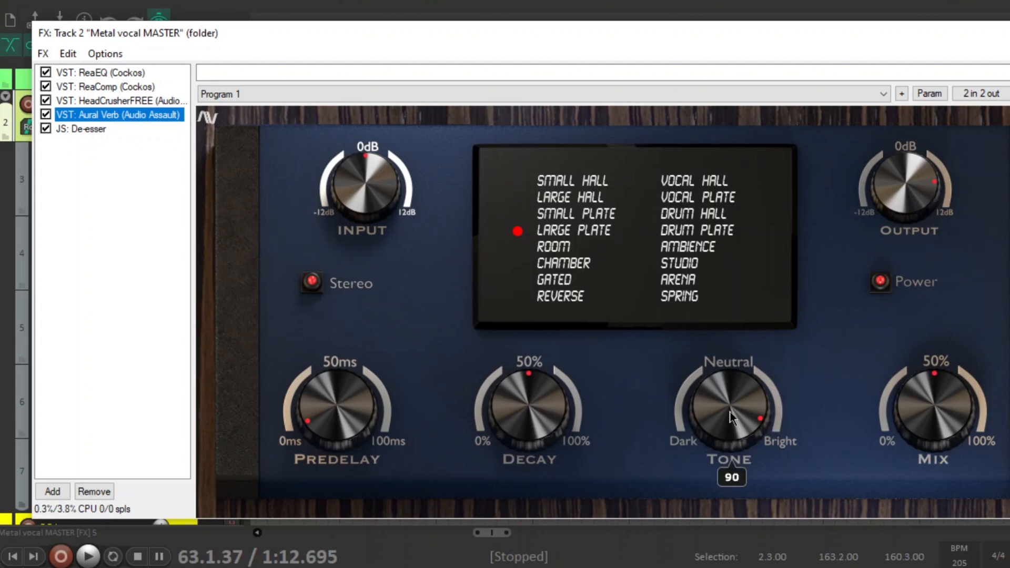
left_click(90, 129)
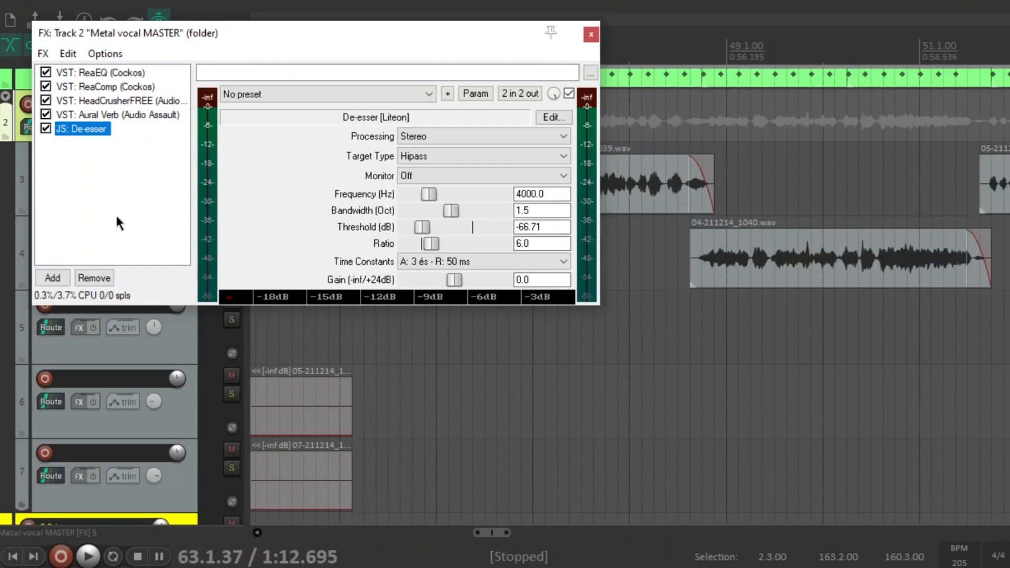
left_click_drag(288, 32, 441, 113)
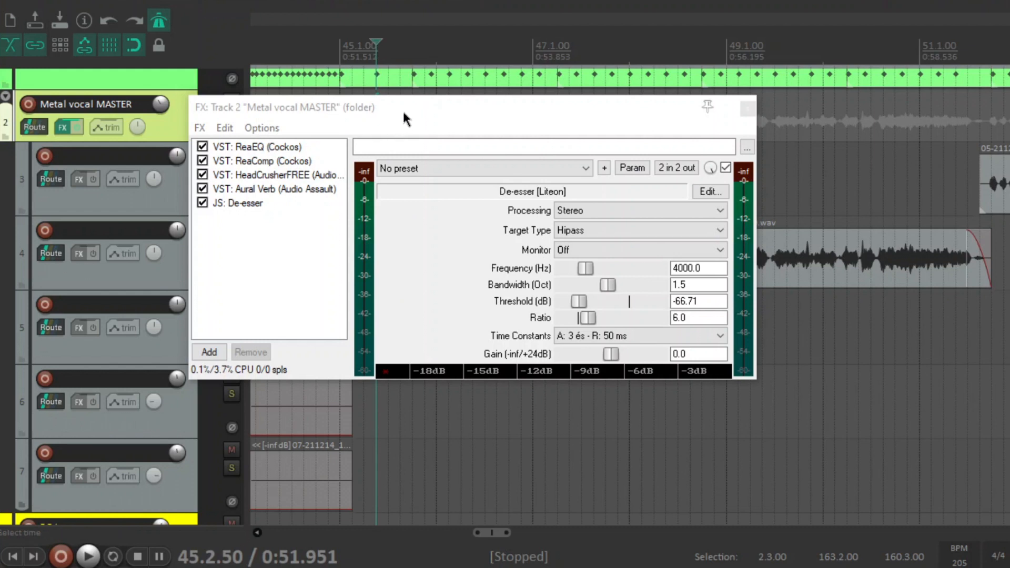
Solo the Metal vocal MASTER folder, play it from bar 45 with the De-esser in view, and close the effects window.
left_click_drag(404, 113, 478, 110)
left_click(231, 120)
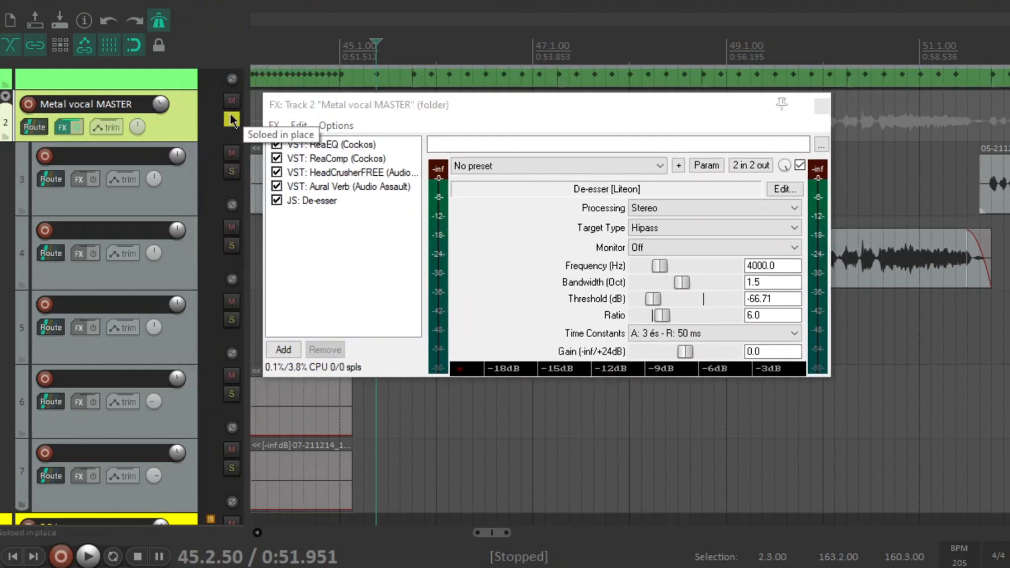
key("space")
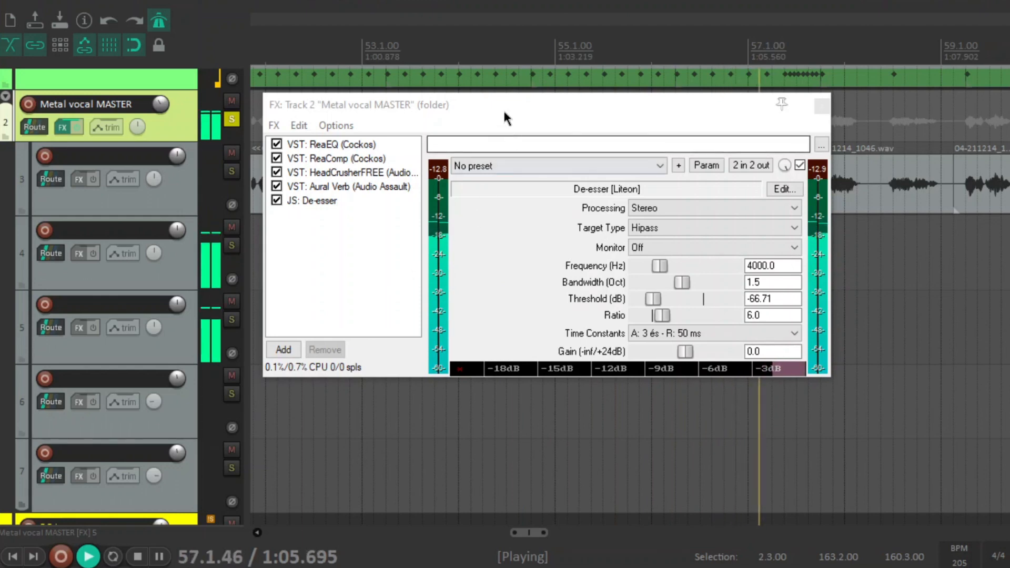
left_click_drag(503, 108, 413, 127)
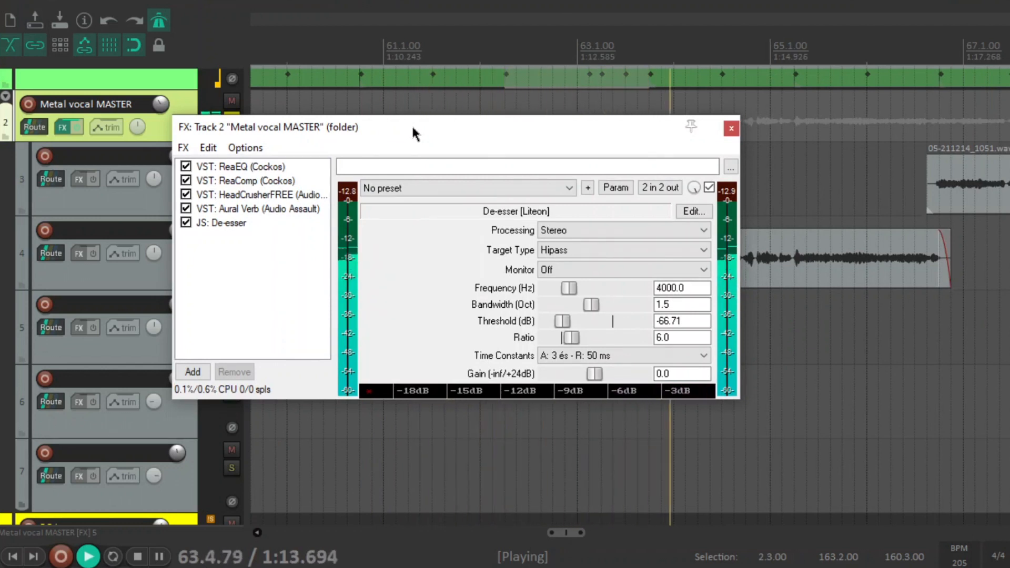
left_click_drag(418, 123, 557, 150)
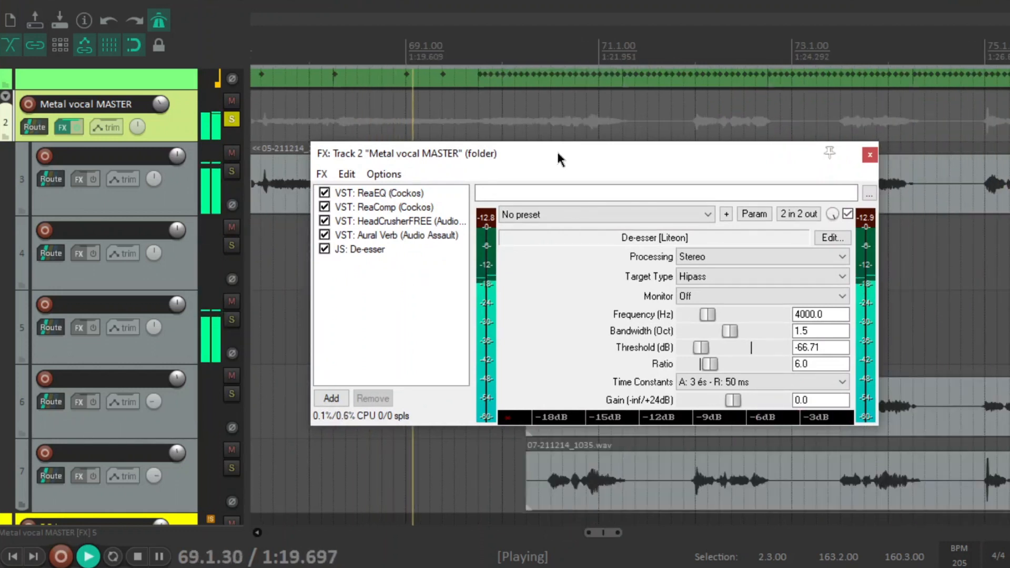
left_click(869, 154)
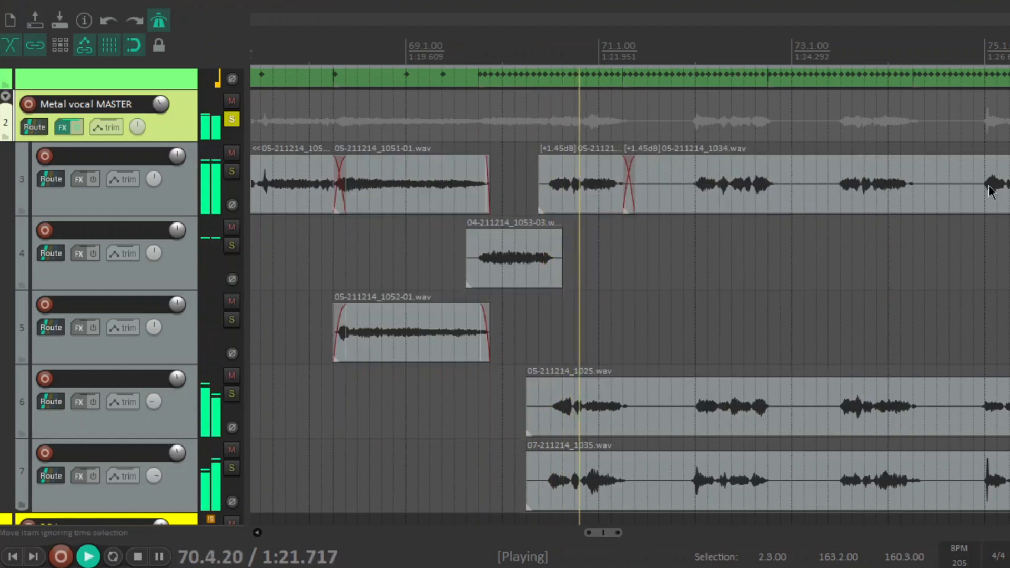
Look over the vocal tracks around bar 71 during playback, stop it and unsolo the Metal vocal MASTER folder.
scroll(992, 191, "down", 5)
scroll(992, 191, "up", 4)
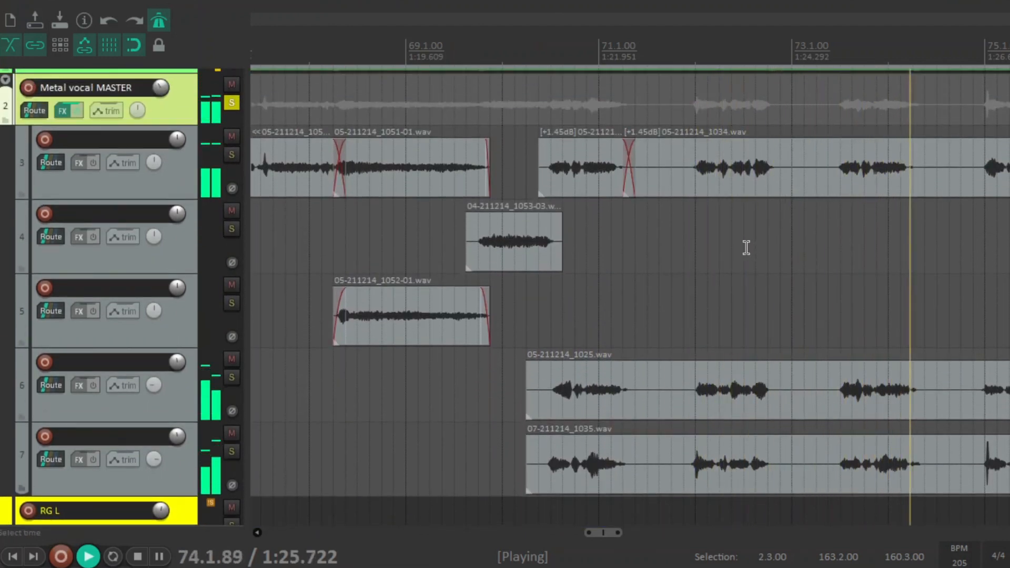
key("space")
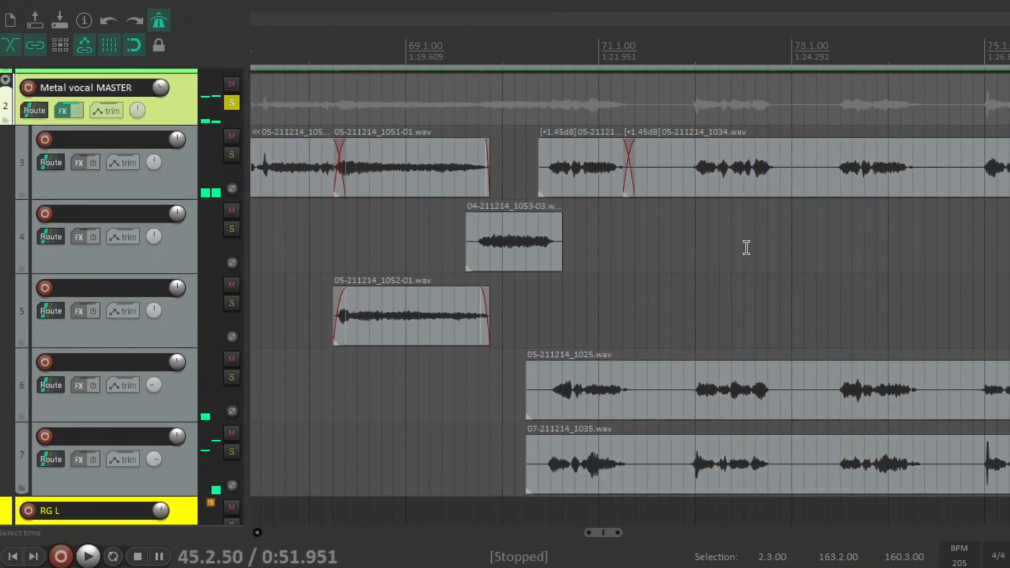
left_click(230, 103)
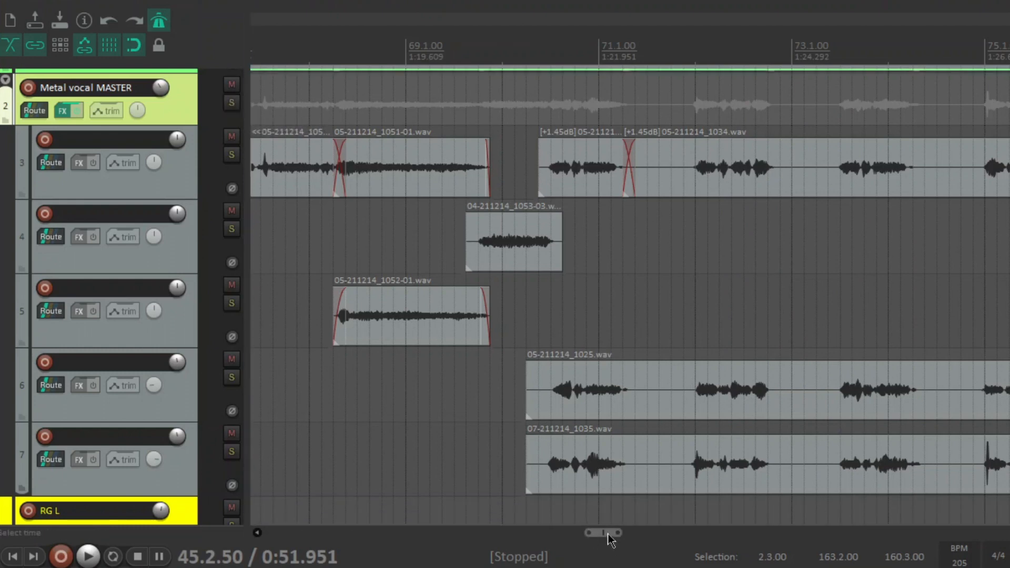
Audition the vocal phrase starting near bar 51 in the full mix.
left_click_drag(608, 534, 530, 548)
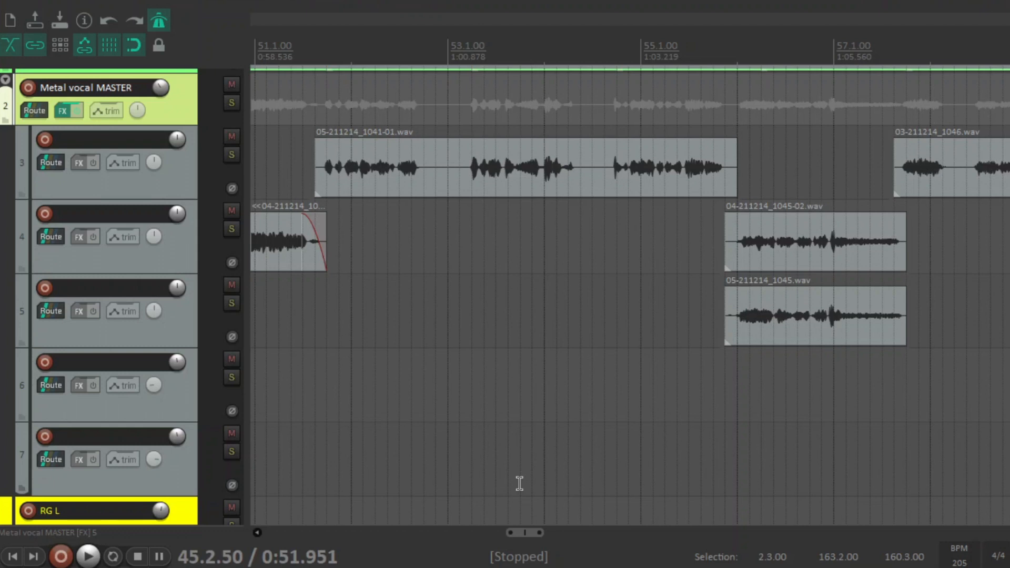
left_click(314, 374)
key("space")
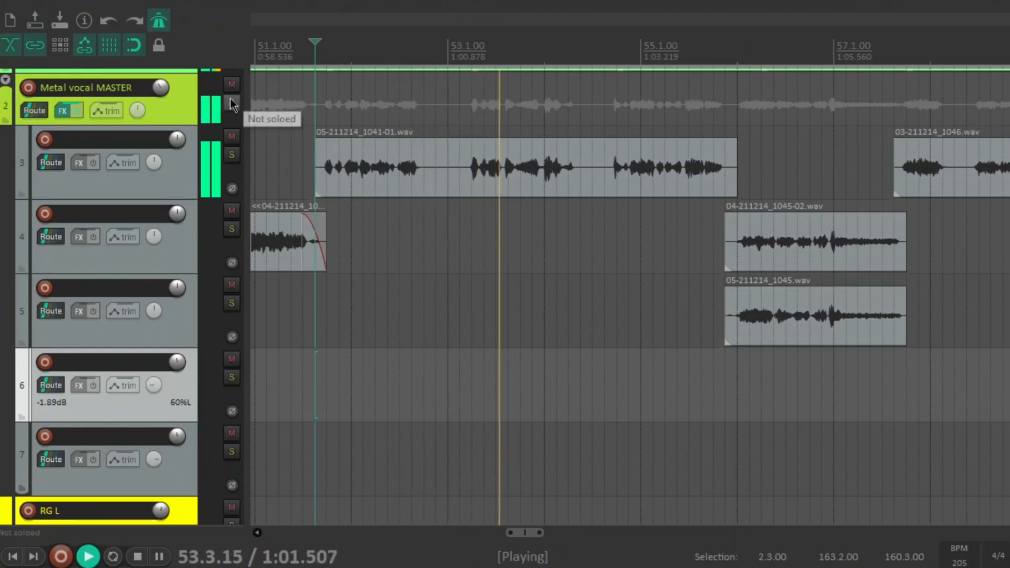
key("space")
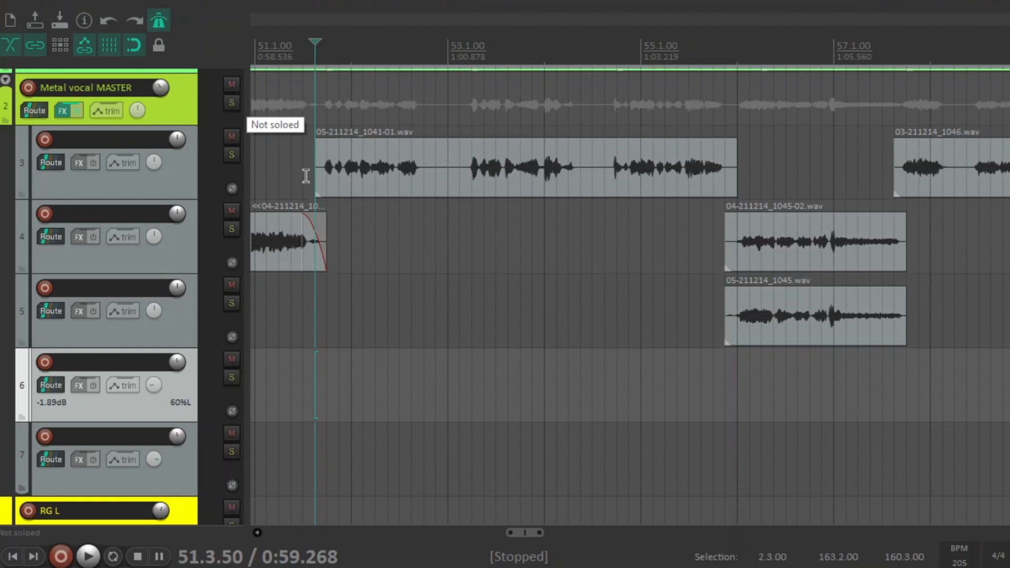
Solo the Metal vocal MASTER folder and audition it from the same start near bar 51 and from 55.3.50, before the doubled vocals.
left_click(233, 103)
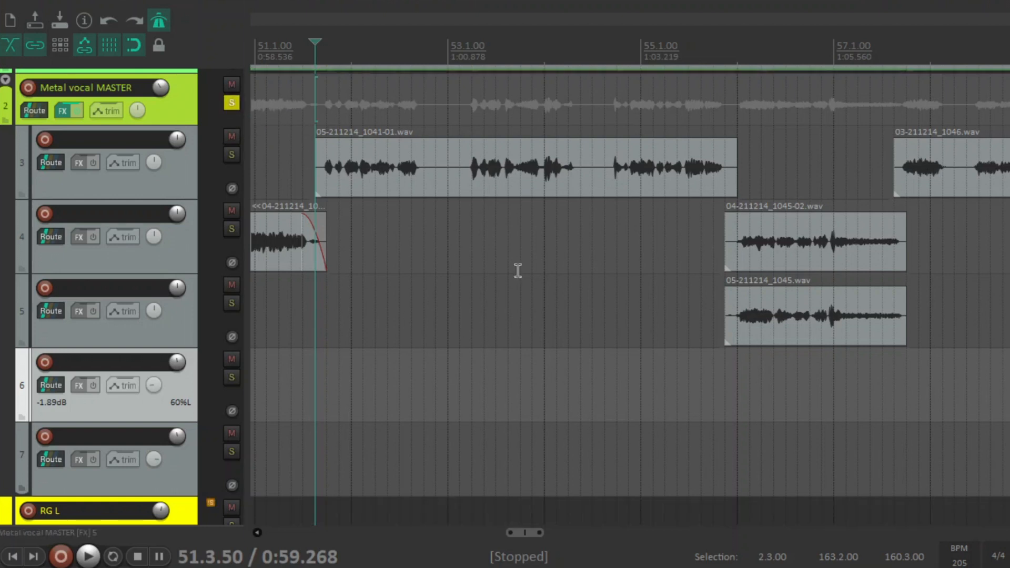
key("space")
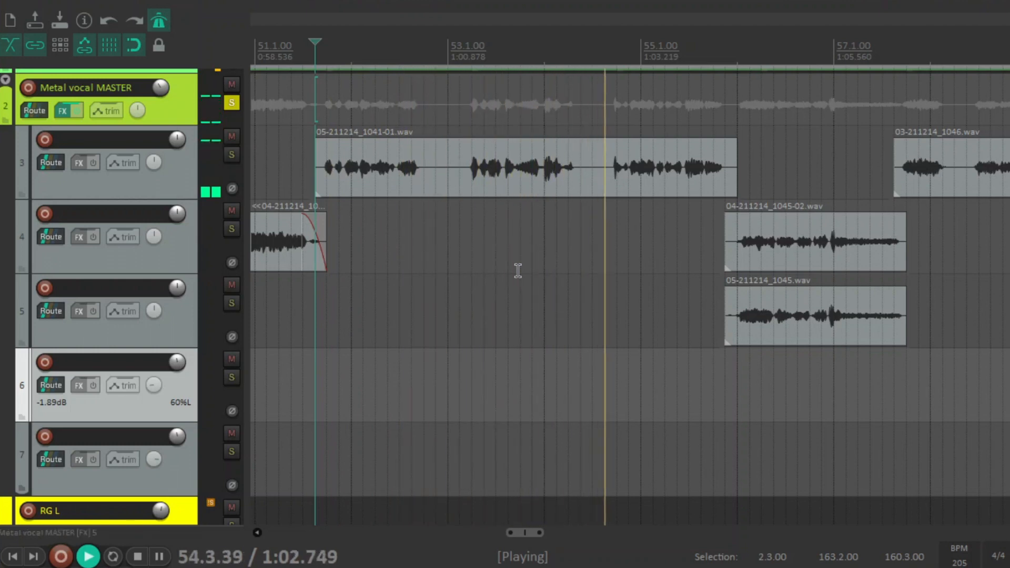
key("space")
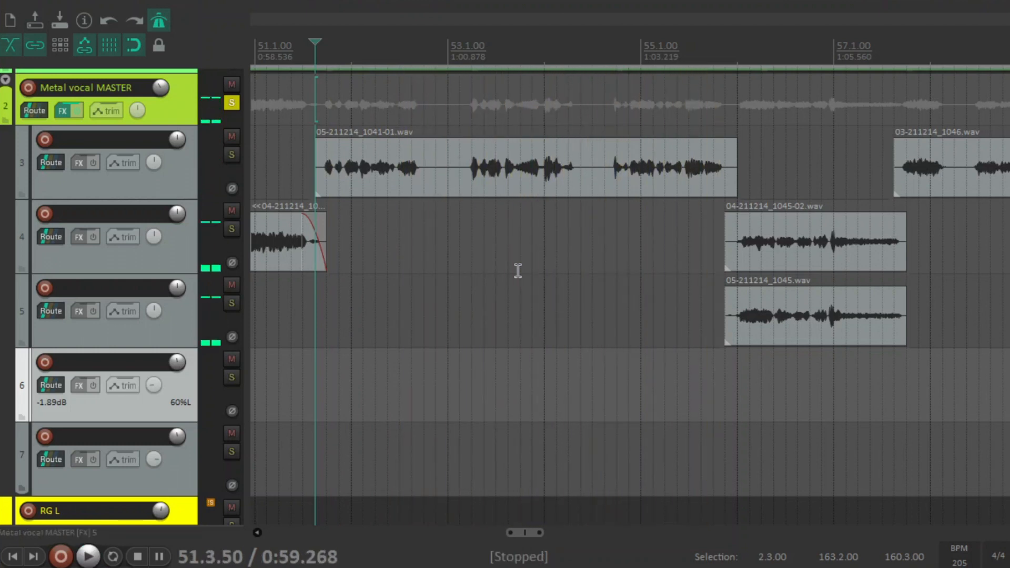
left_click(704, 317)
key("space")
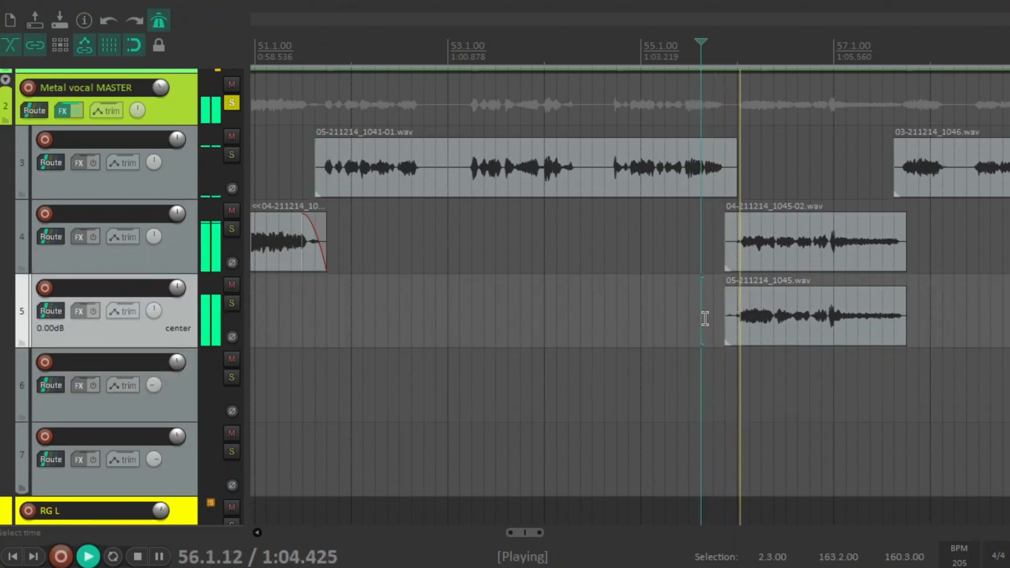
key("space")
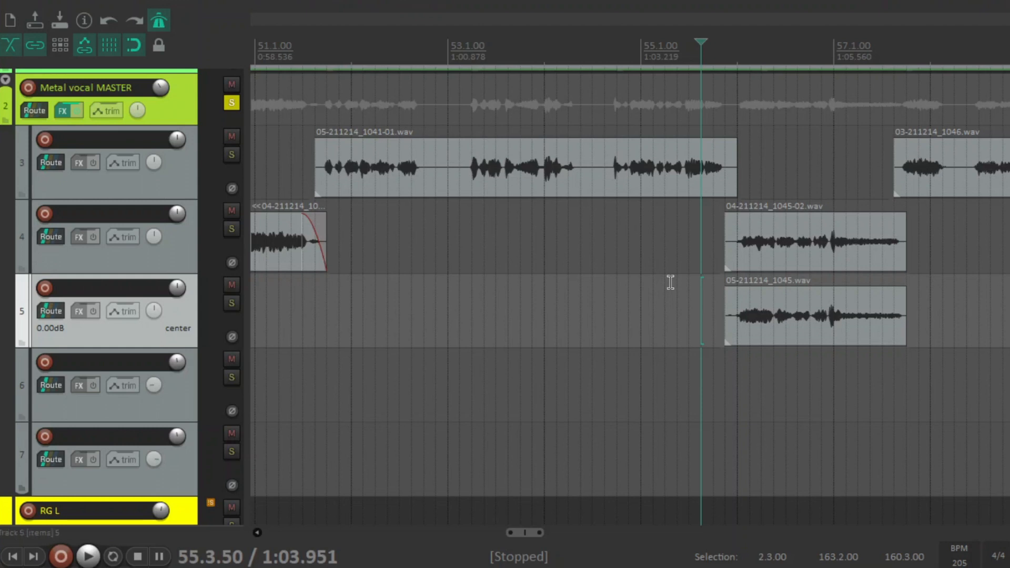
Unsolo the Metal vocal MASTER folder and audition the doubled vocals from 55.3.50 in the full mix.
left_click(232, 103)
key("space")
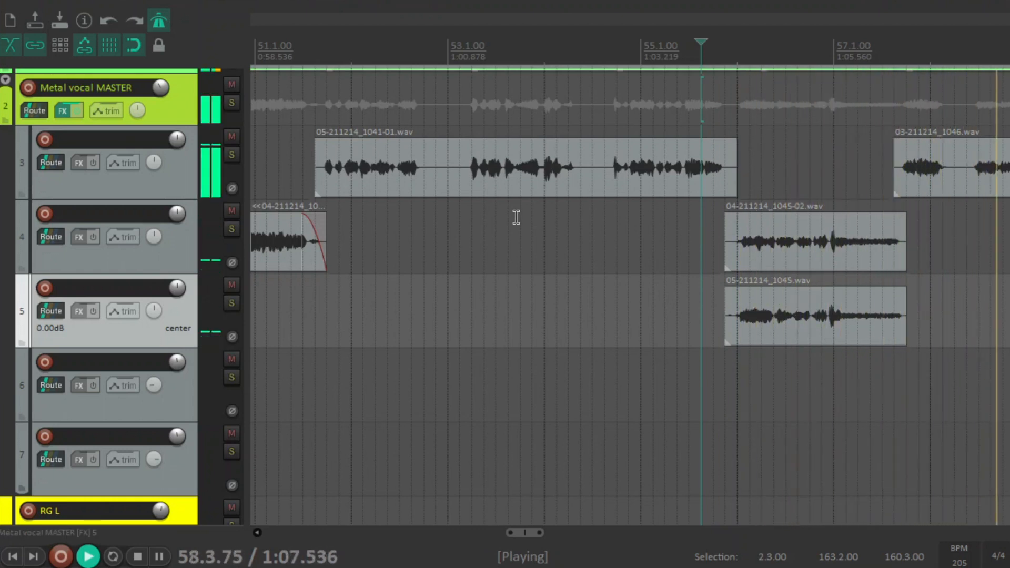
key("space")
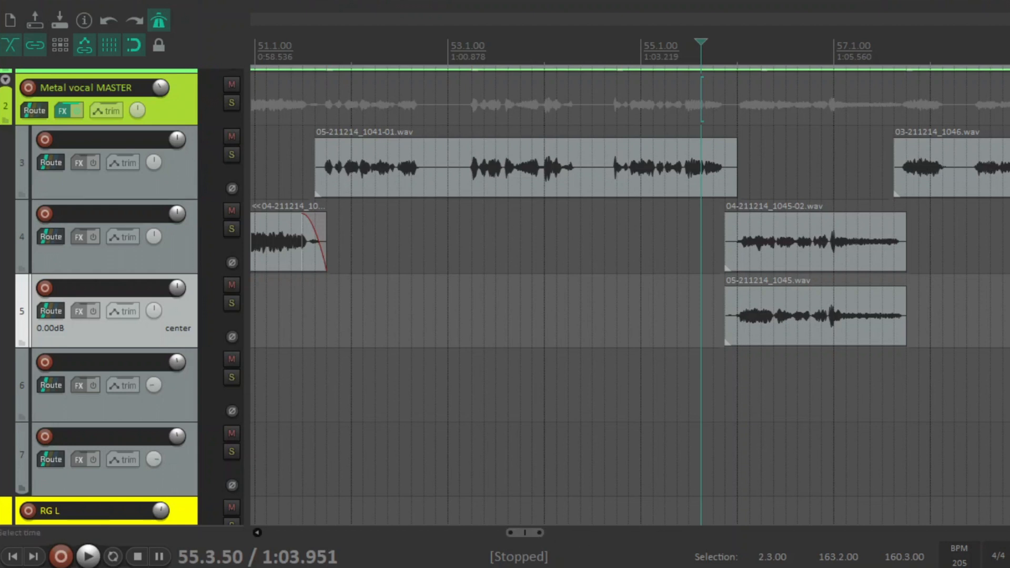
Play the full mix from 26.3.50, just before the layered vocal item on track 5.
left_click(191, 172)
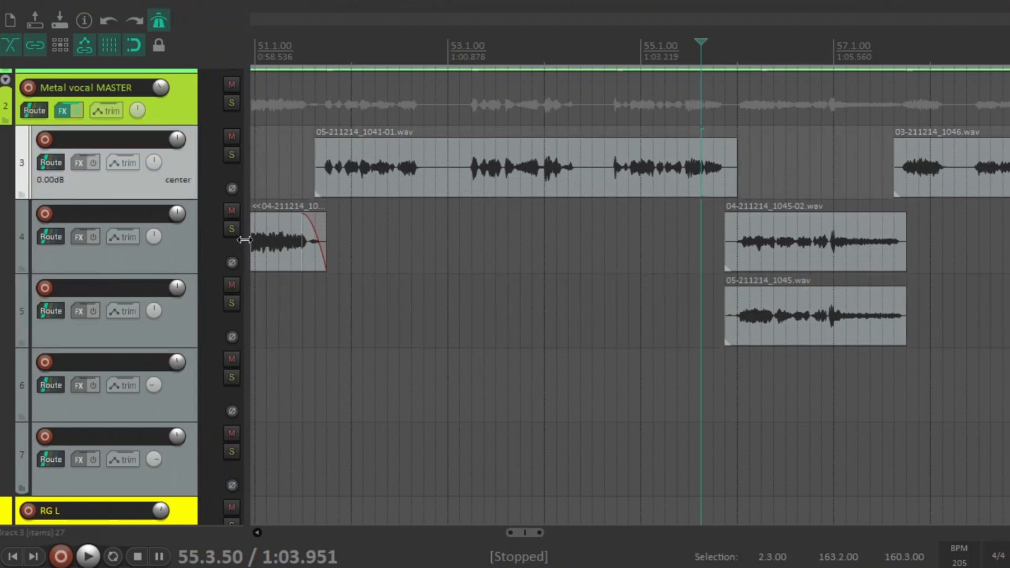
left_click_drag(531, 533, 508, 532)
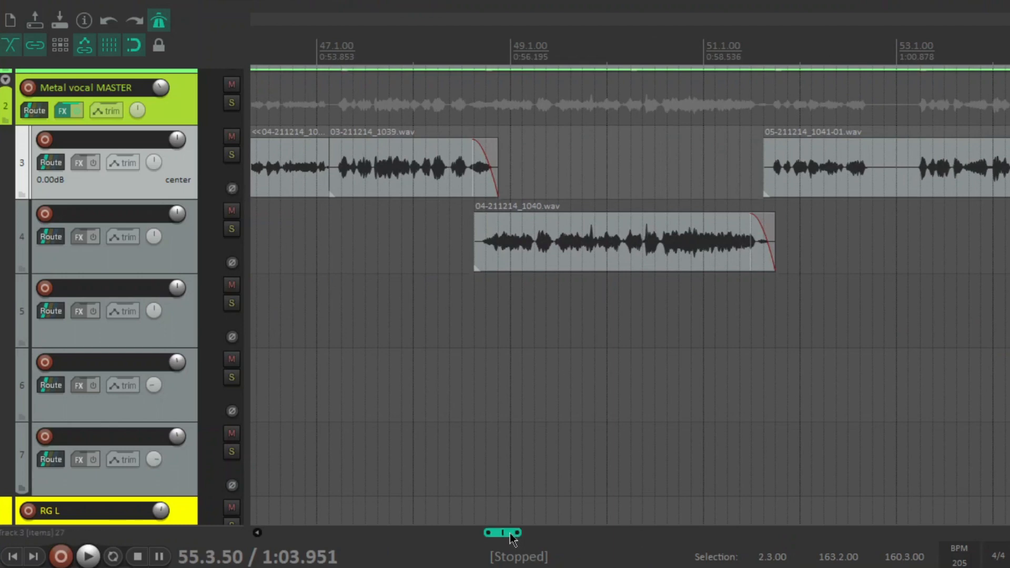
left_click_drag(510, 532, 404, 522)
left_click(533, 366)
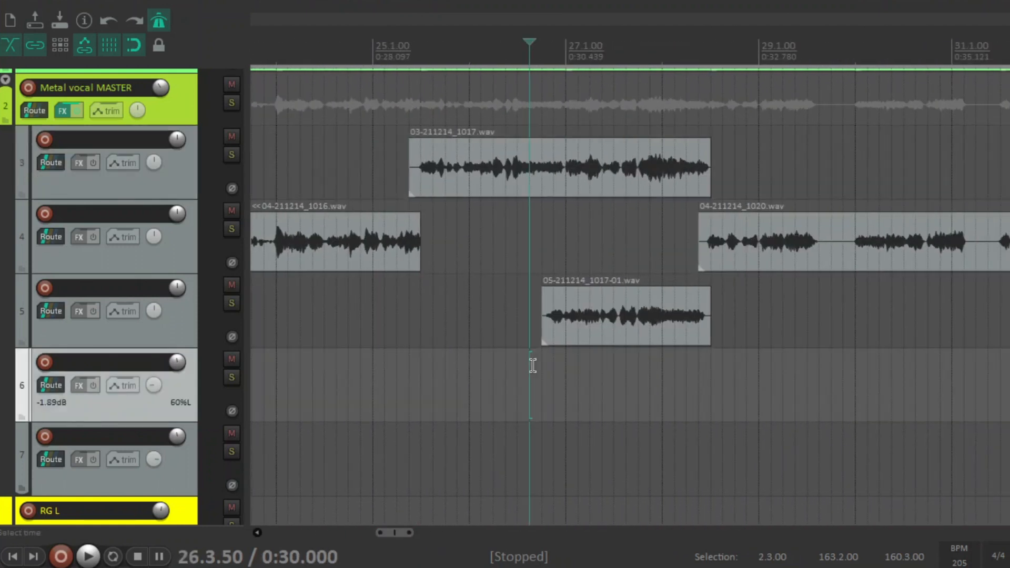
key("space")
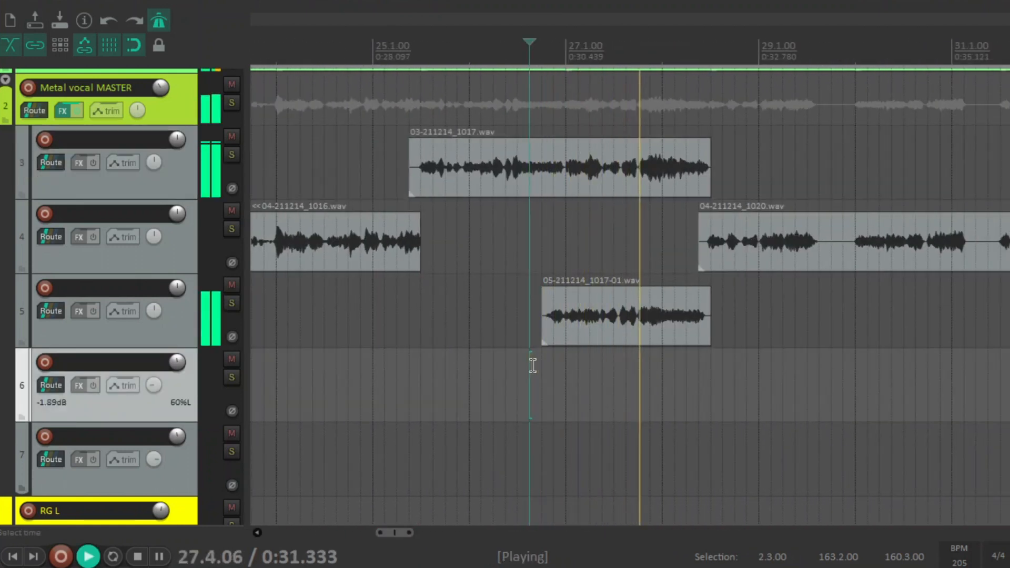
Solo the Metal vocal MASTER folder and audition the layered vocals from 149.1.00.
key("space")
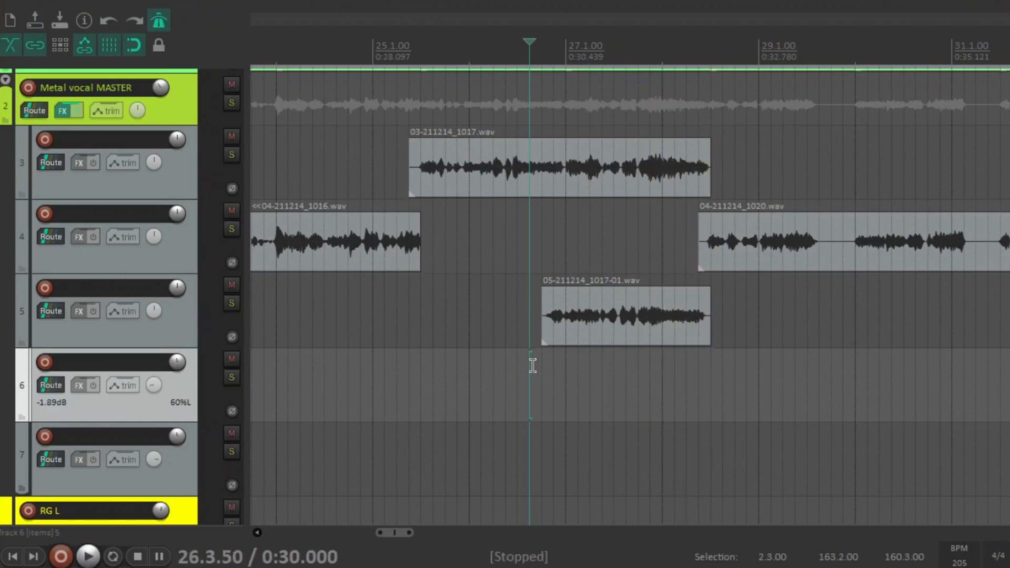
left_click_drag(406, 533, 870, 516)
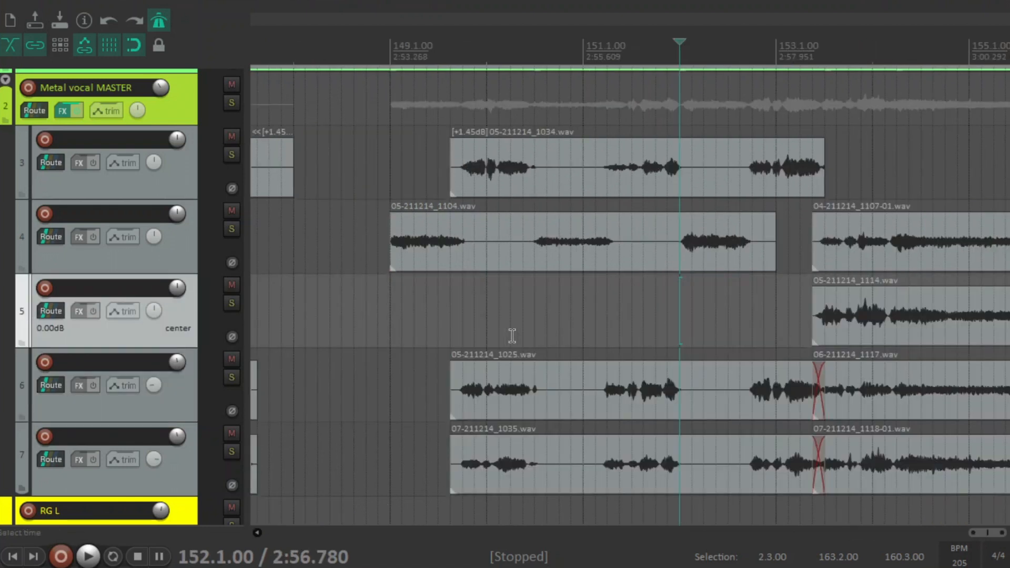
left_click(385, 394)
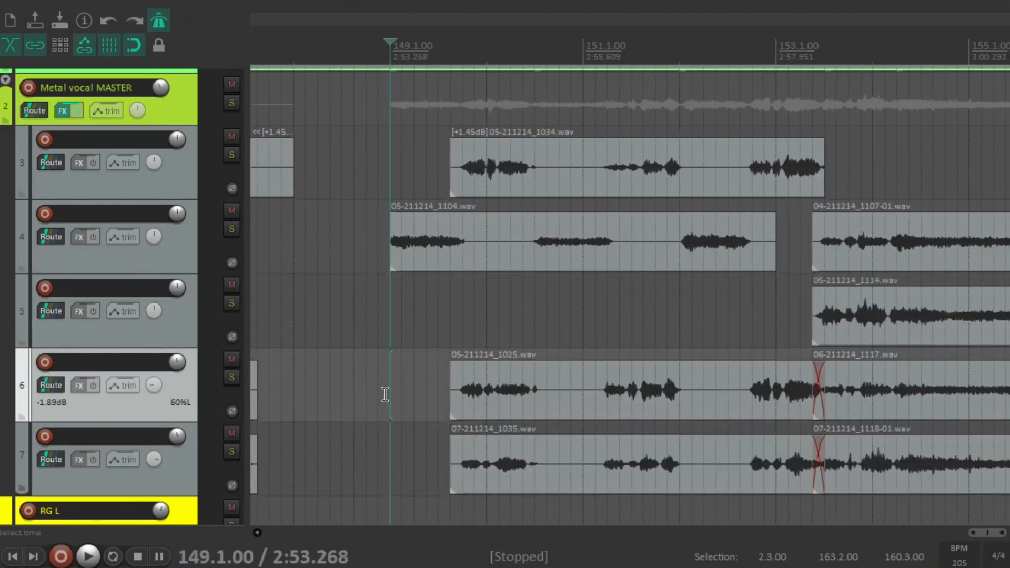
left_click(231, 103)
key("space")
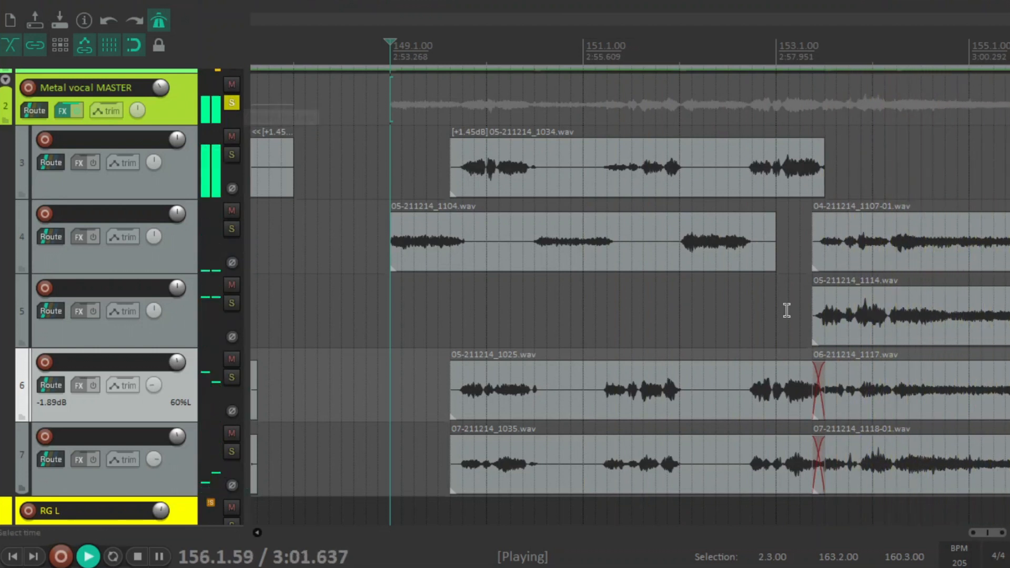
key("space")
Solo vocal tracks 6 and 7, audition them together from 152.4.50, and unsolo both.
left_click(764, 326)
left_click(234, 376)
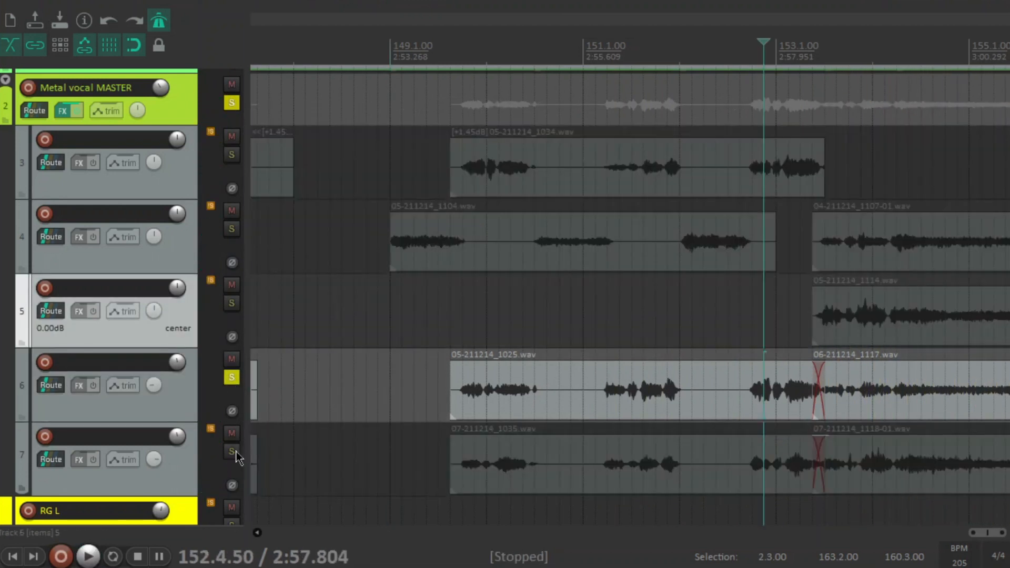
left_click(235, 451)
key("space")
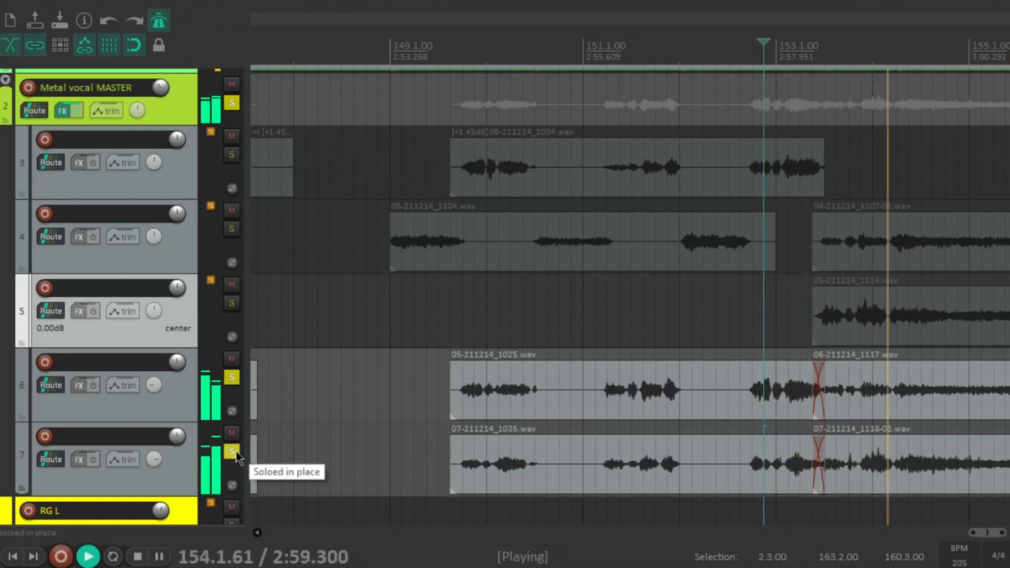
key("space")
left_click(235, 452)
left_click(233, 377)
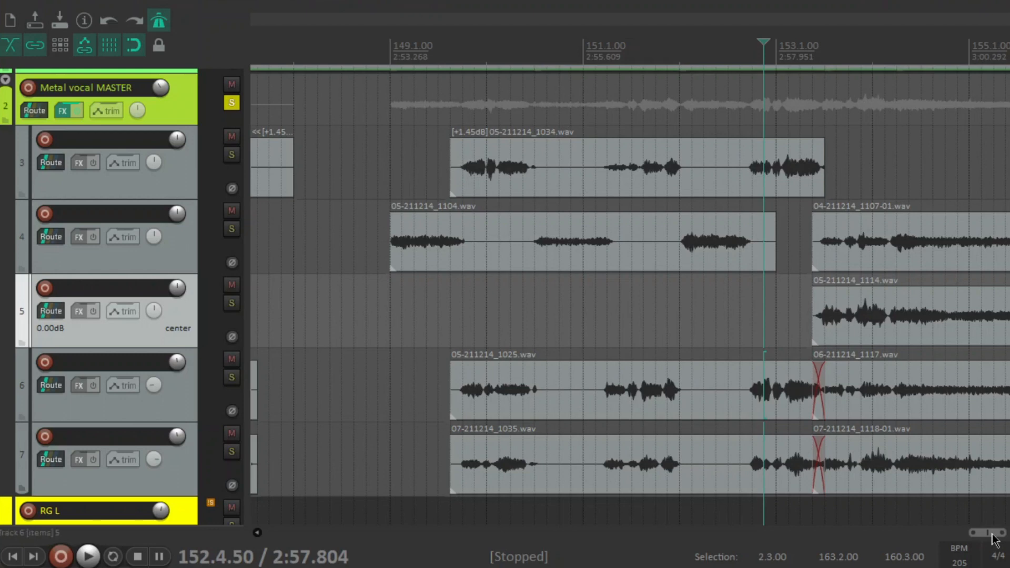
Open the RG L track's effects chain and place the edit cursor at 104.1.00, where its longer guitar part starts.
left_click_drag(994, 539, 603, 491)
left_click(623, 393)
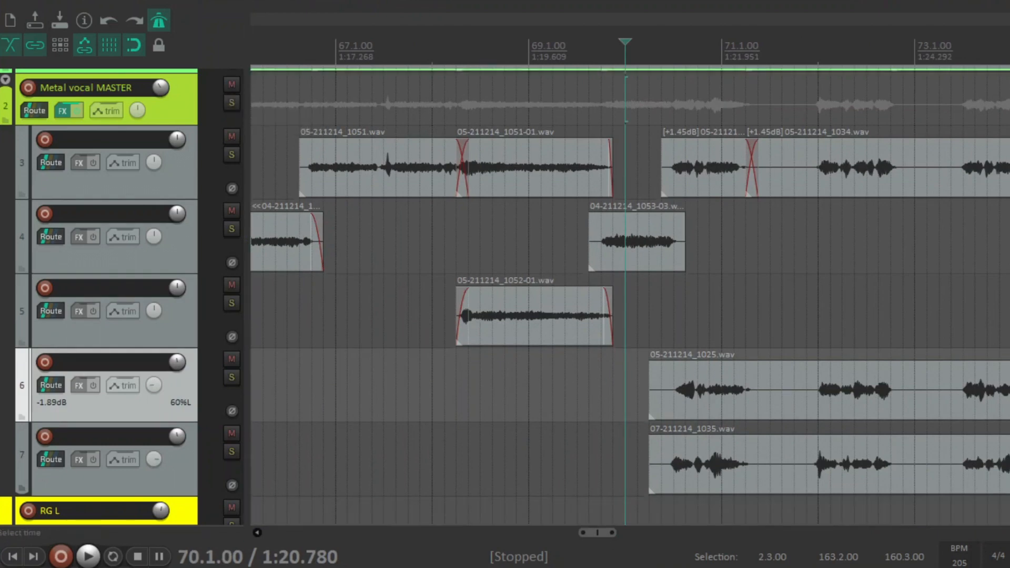
scroll(985, 237, "down", 4)
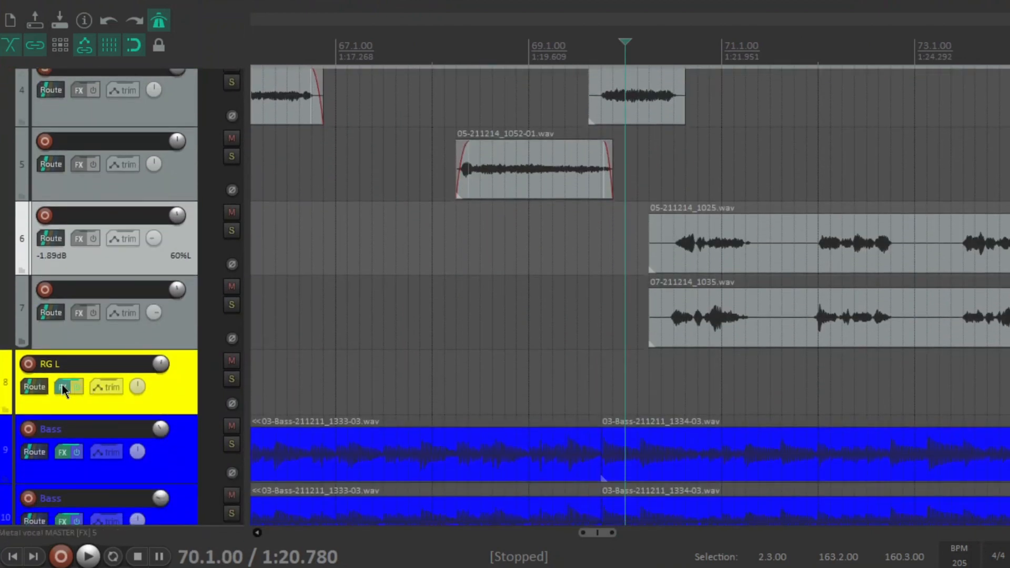
left_click(62, 391)
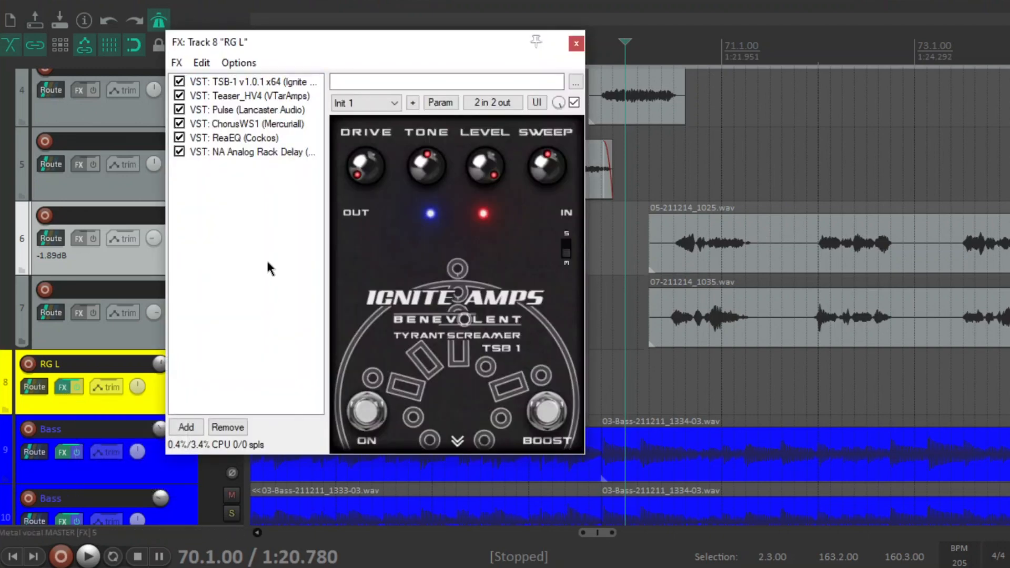
left_click(901, 388)
scroll(901, 389, "down", 6)
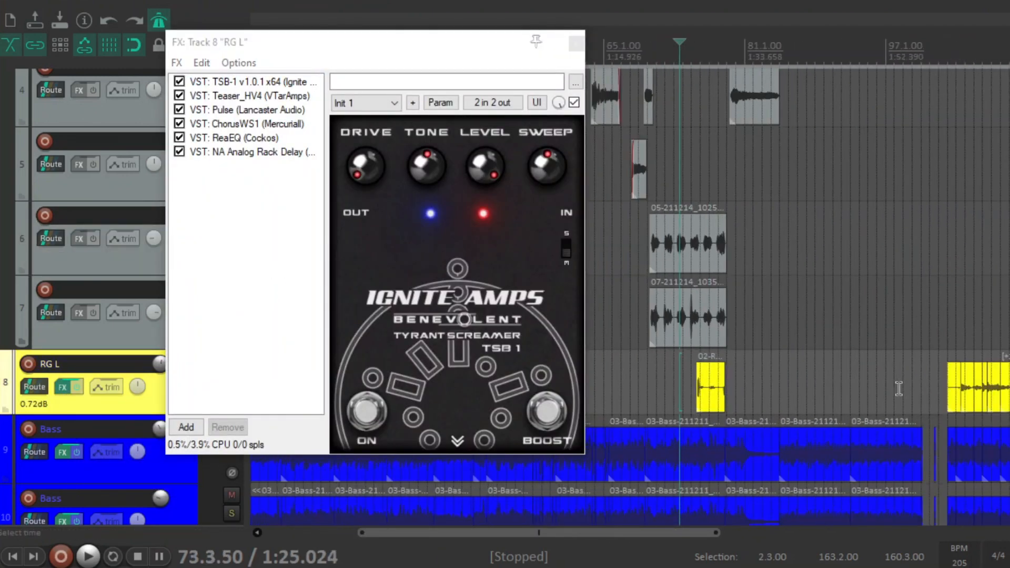
left_click(947, 356)
scroll(744, 339, "up", 6)
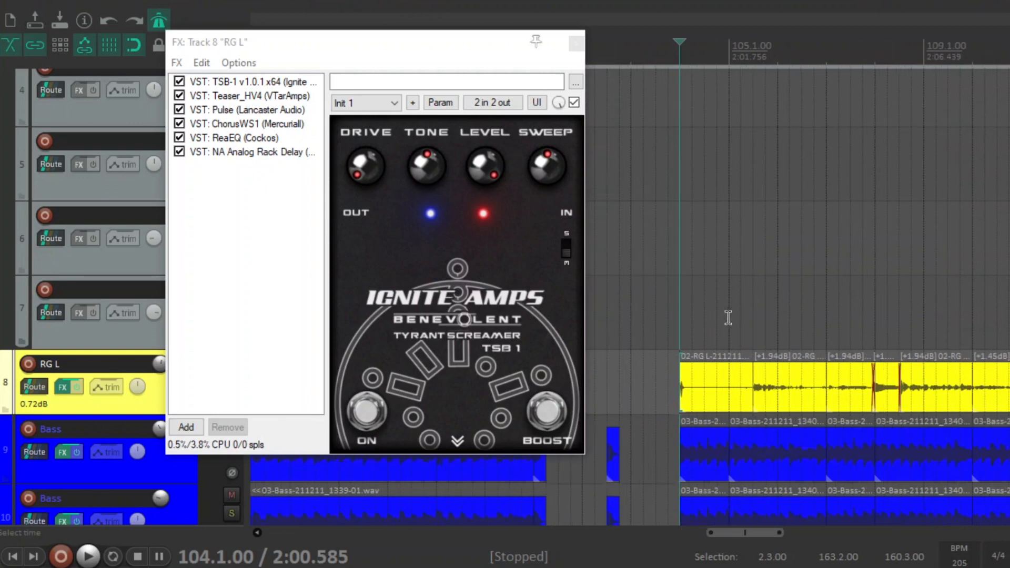
Play from 104.1.00 and solo the RG L track to audition its lead guitar part past bar 115.
key("space")
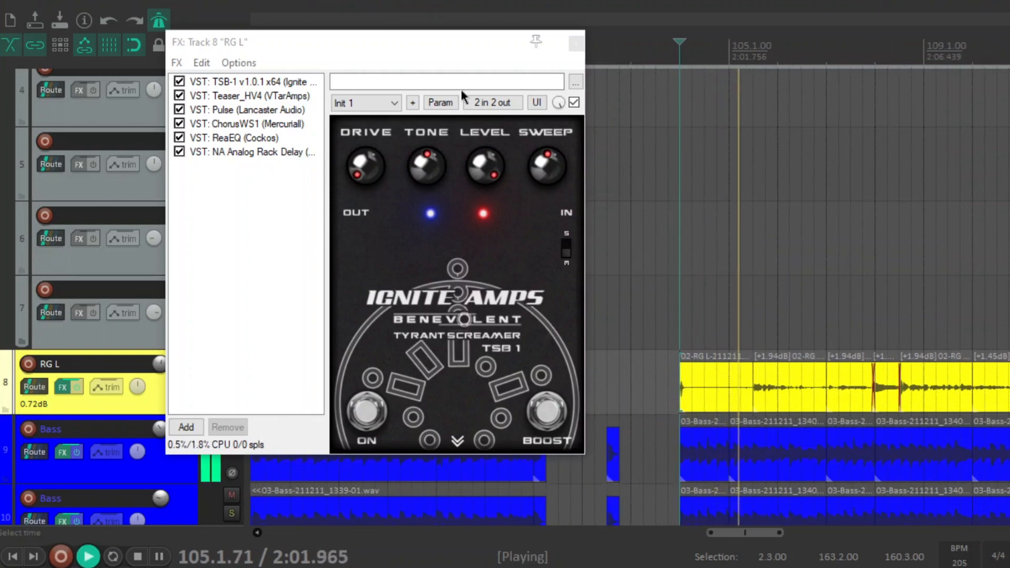
left_click_drag(411, 47, 526, 40)
left_click(232, 380)
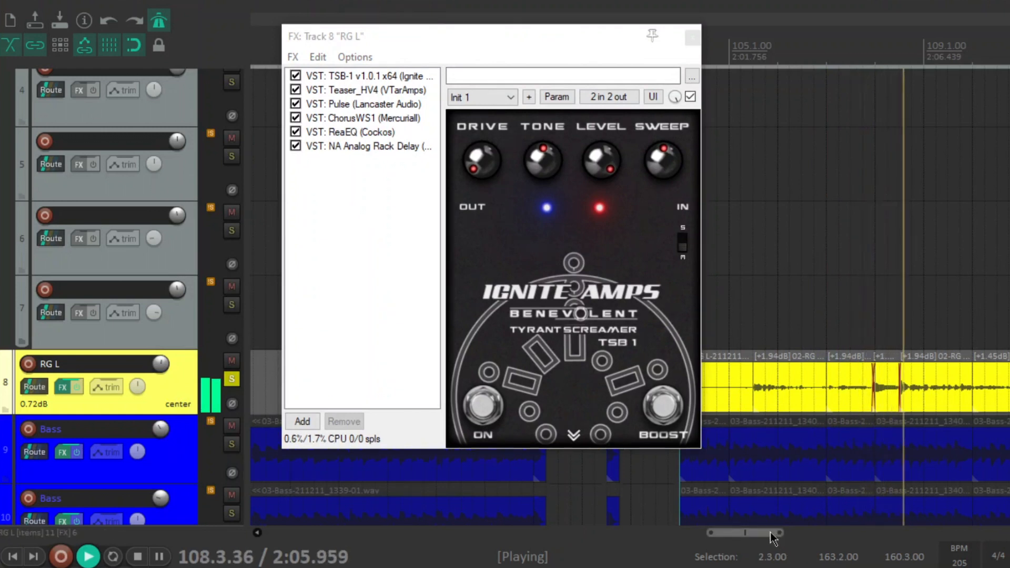
left_click_drag(770, 532, 789, 545)
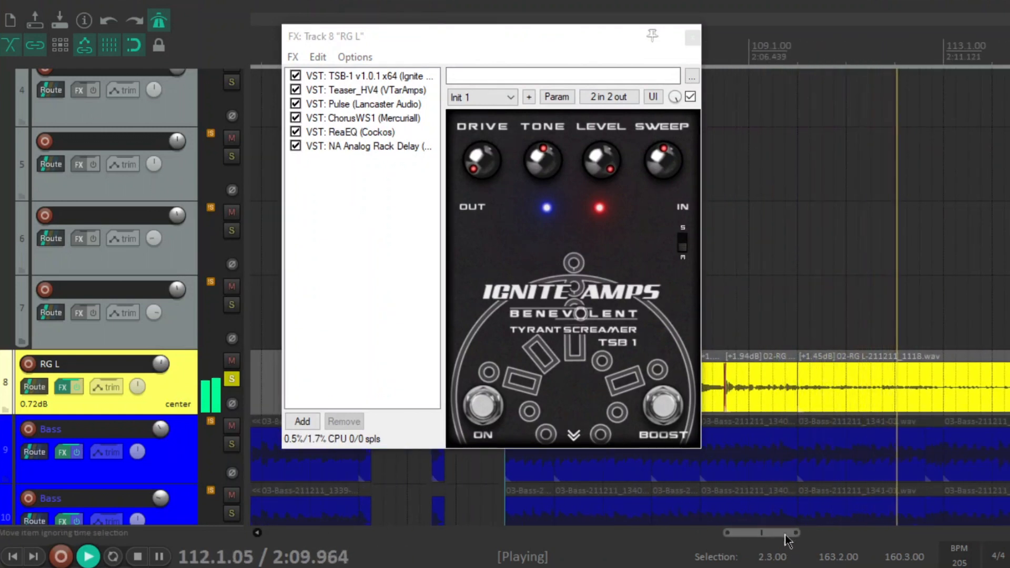
left_click_drag(785, 535, 820, 535)
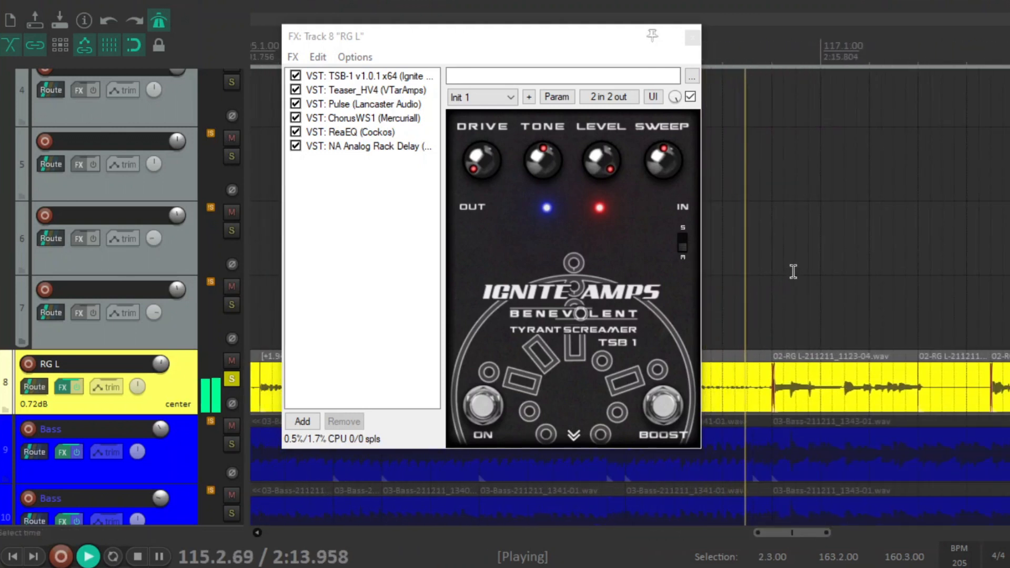
key("space")
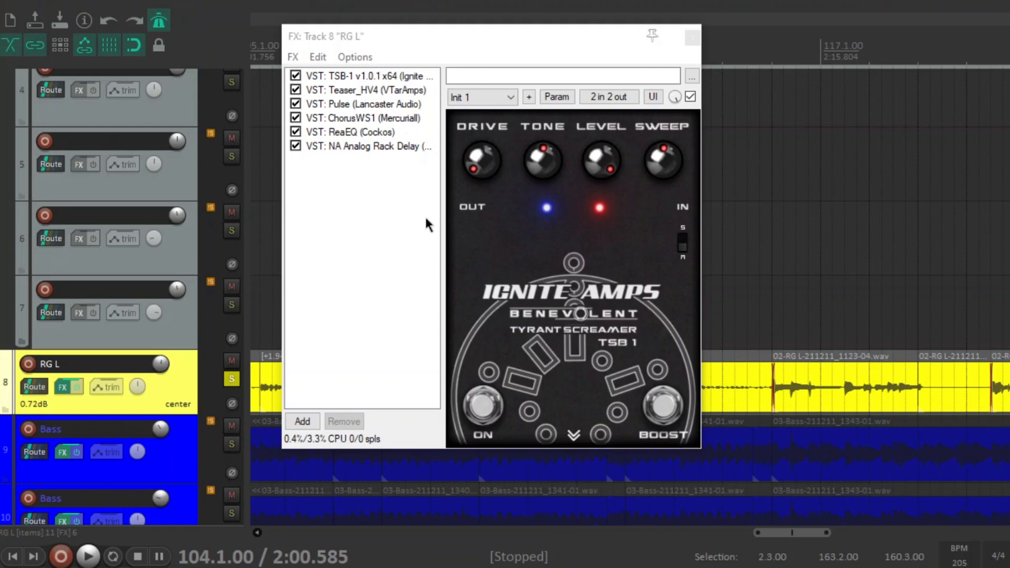
Bring the start of the RG L part into view and examine the TSB-1 overdrive settings in its effects chain.
left_click_drag(490, 32, 677, 421)
left_click(257, 533)
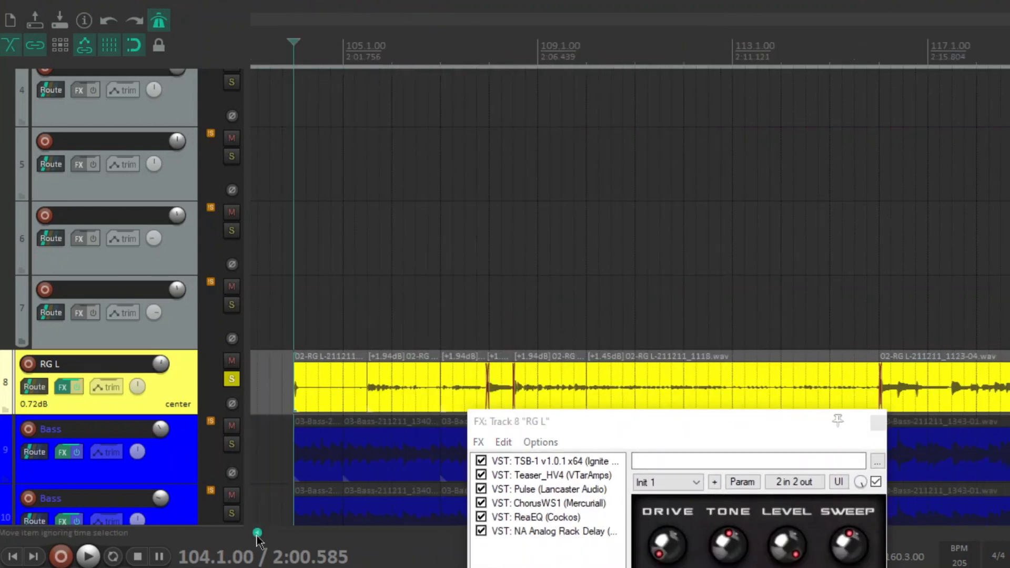
left_click_drag(665, 422, 593, 68)
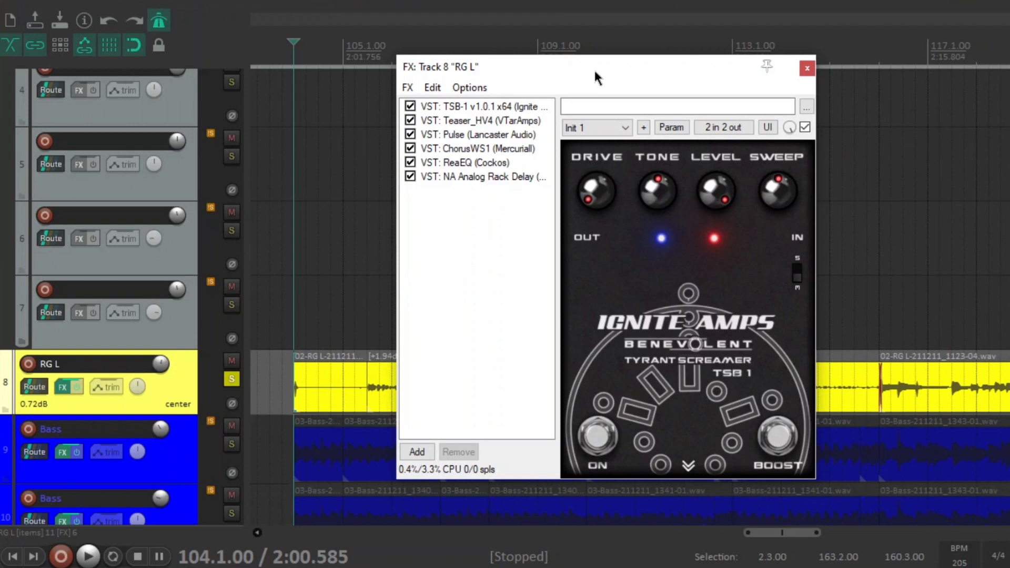
left_click_drag(593, 66, 536, 62)
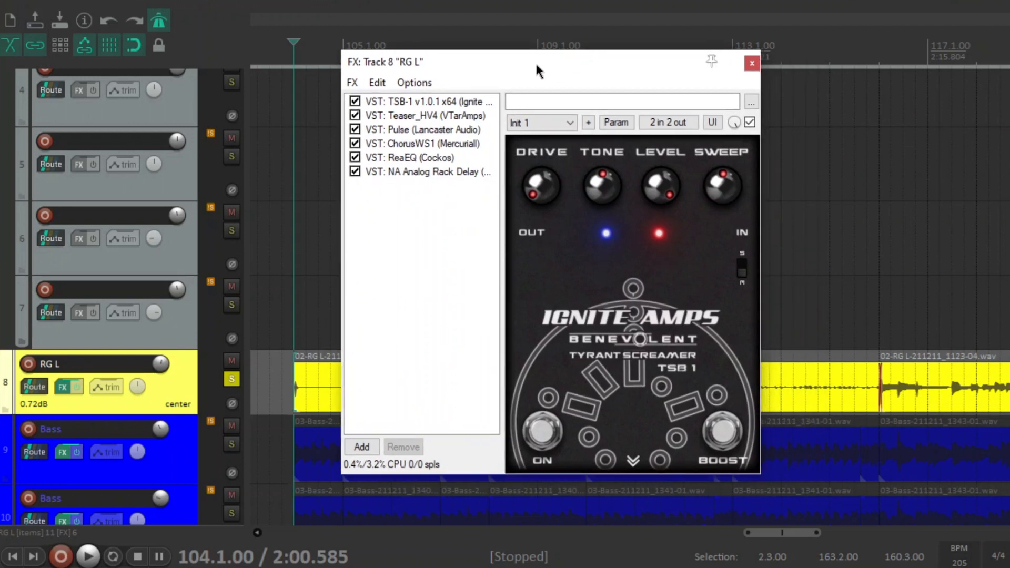
left_click(469, 100)
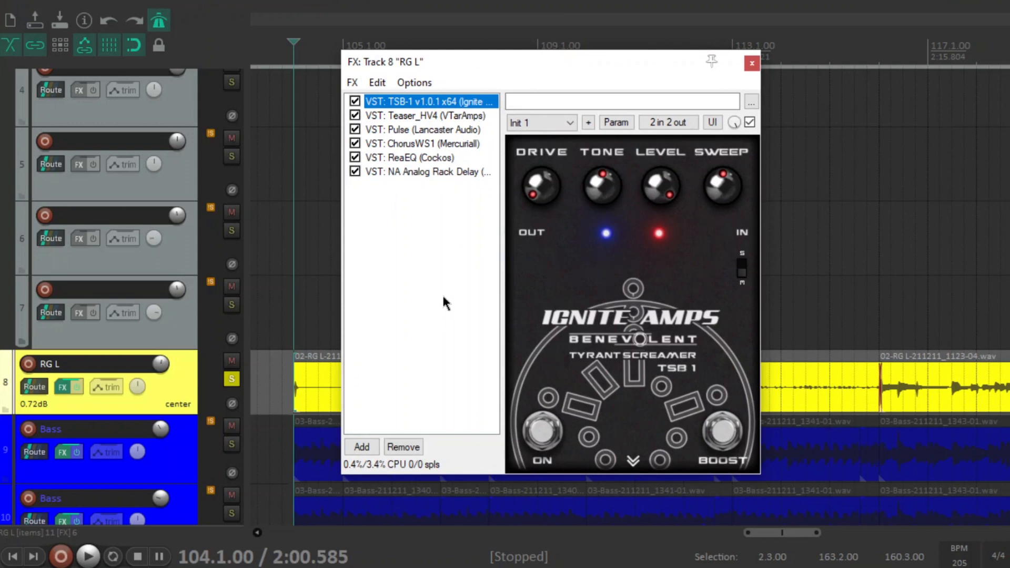
left_click_drag(593, 64, 545, 53)
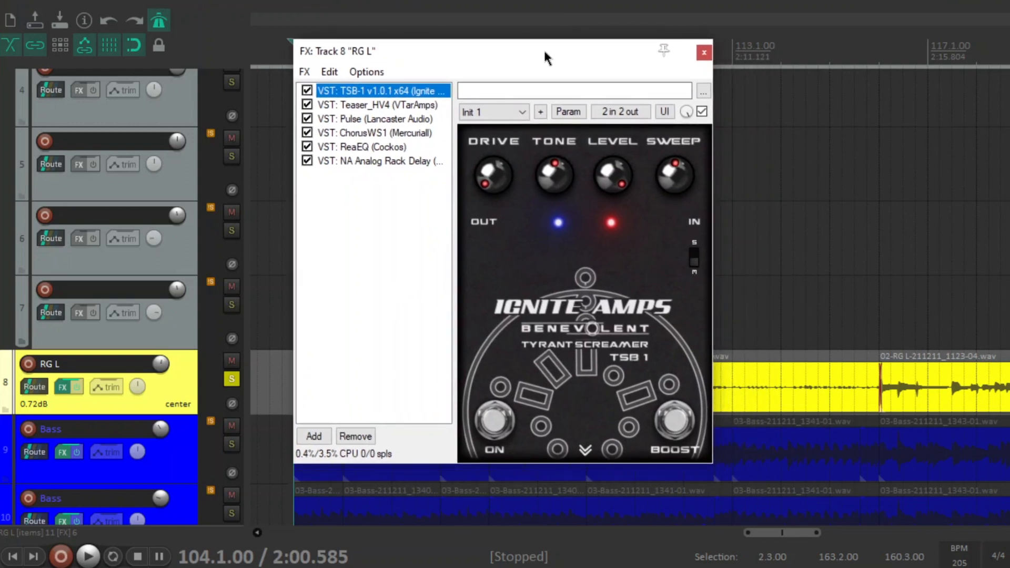
Examine the Teaser_HV4 amp settings in the RG L effects chain.
left_click(369, 105)
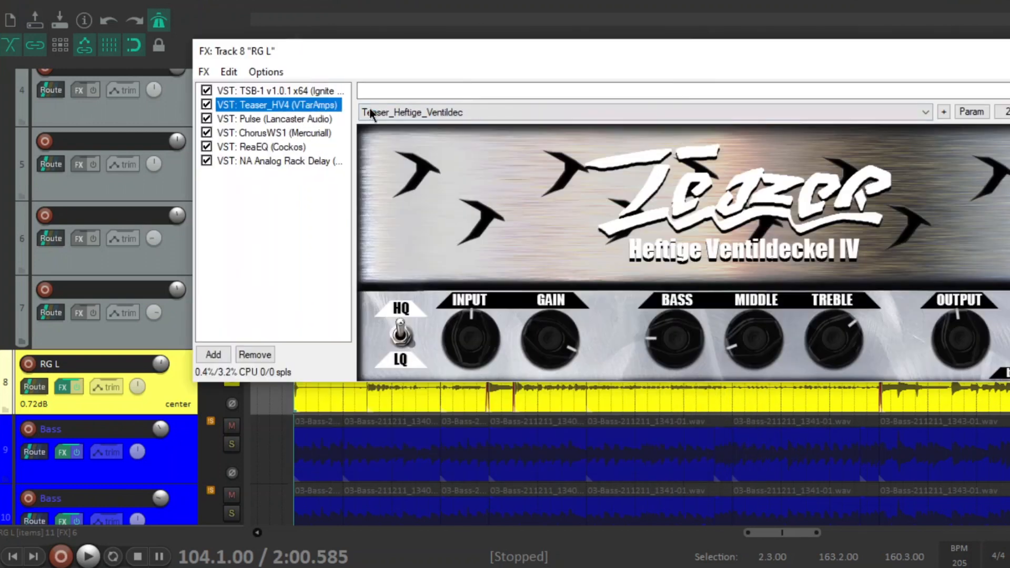
left_click_drag(450, 53, 359, 65)
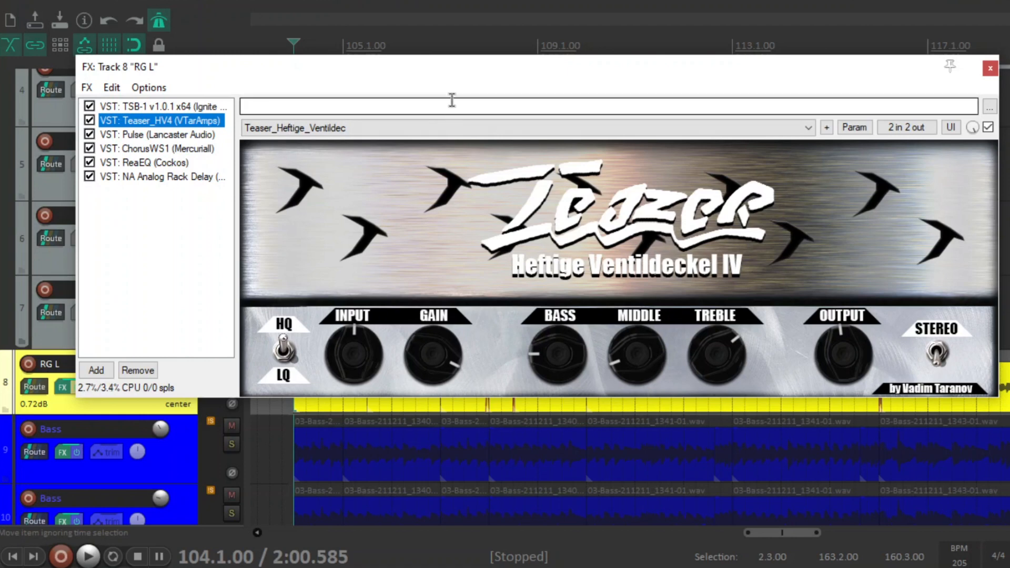
left_click_drag(472, 68, 516, 89)
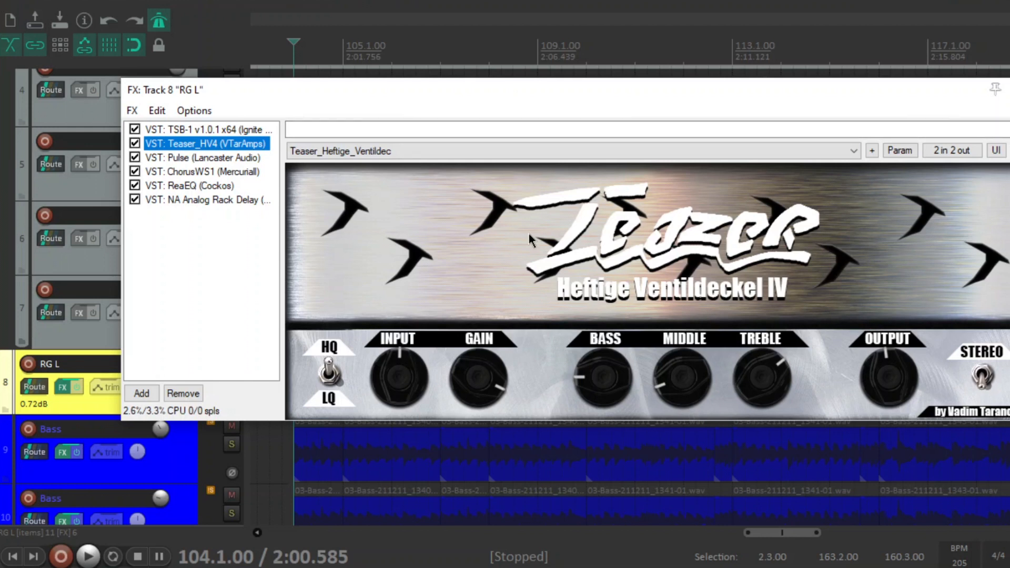
Review the impulse response list in the Pulse cabinet loader and the ChorusWS1 pedal settings on RG L.
left_click(224, 158)
left_click_drag(485, 90, 488, 101)
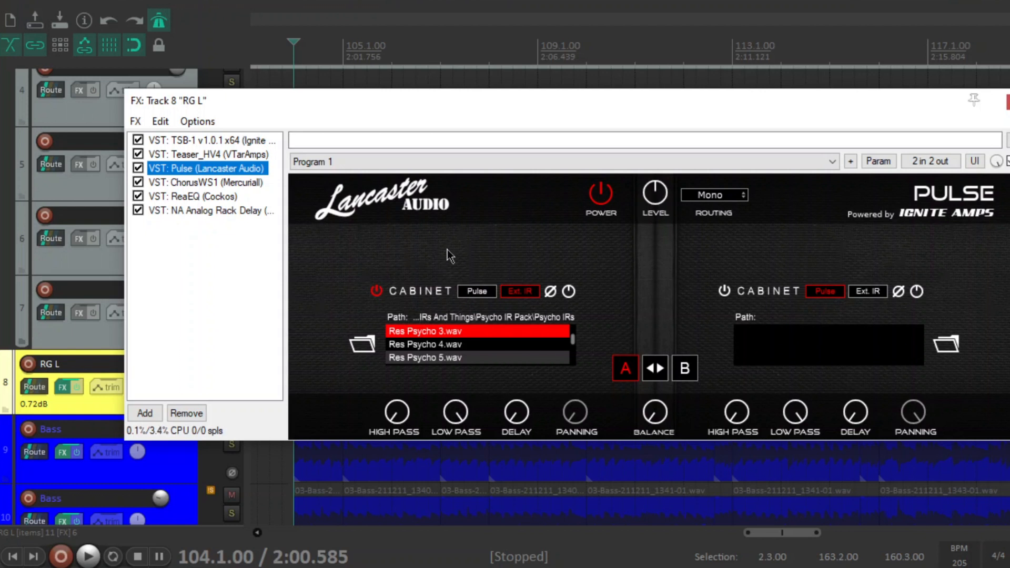
left_click(474, 355)
scroll(473, 351, "down", 1)
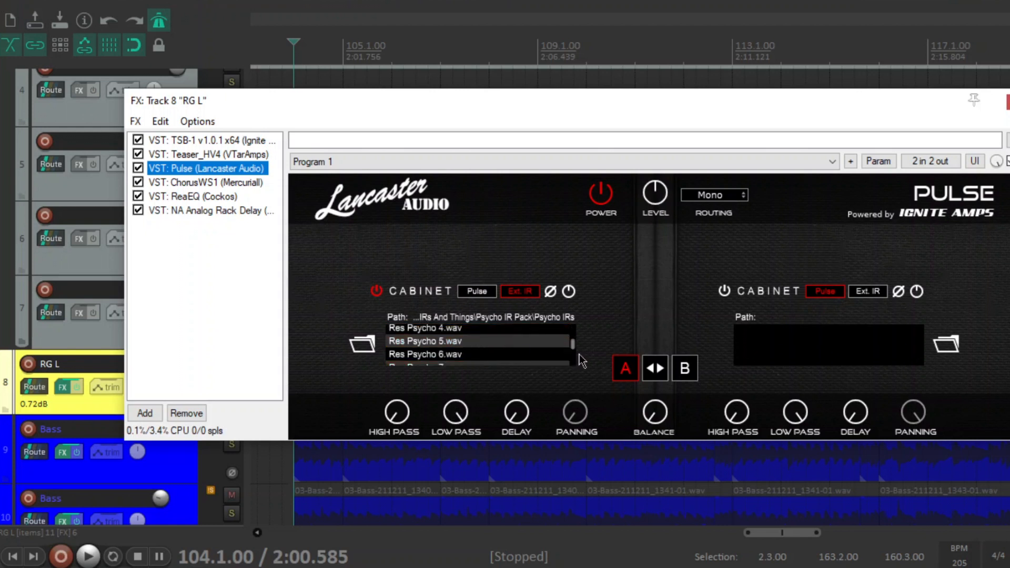
left_click_drag(575, 348, 576, 341)
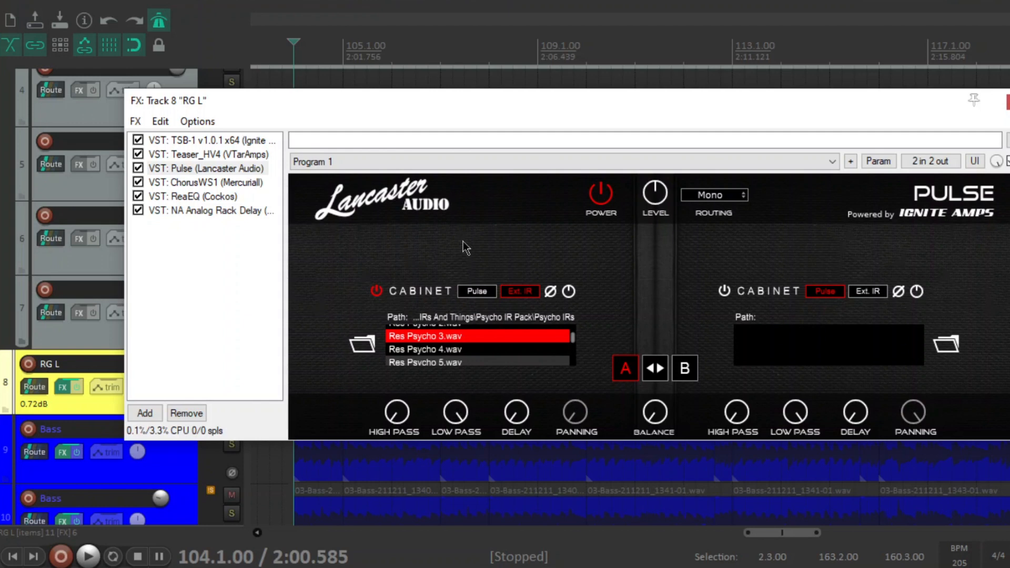
left_click(241, 182)
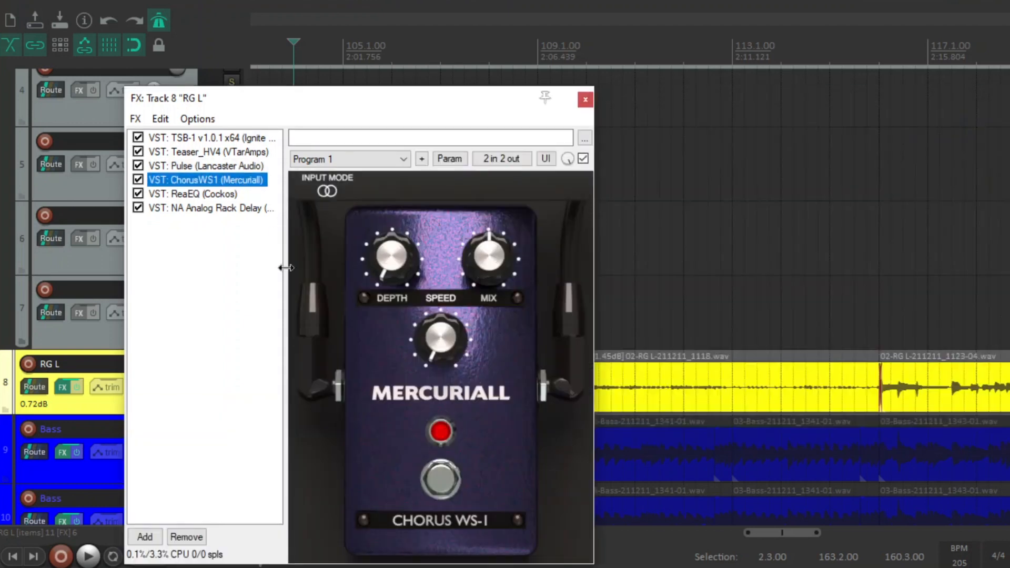
left_click_drag(436, 99, 534, 66)
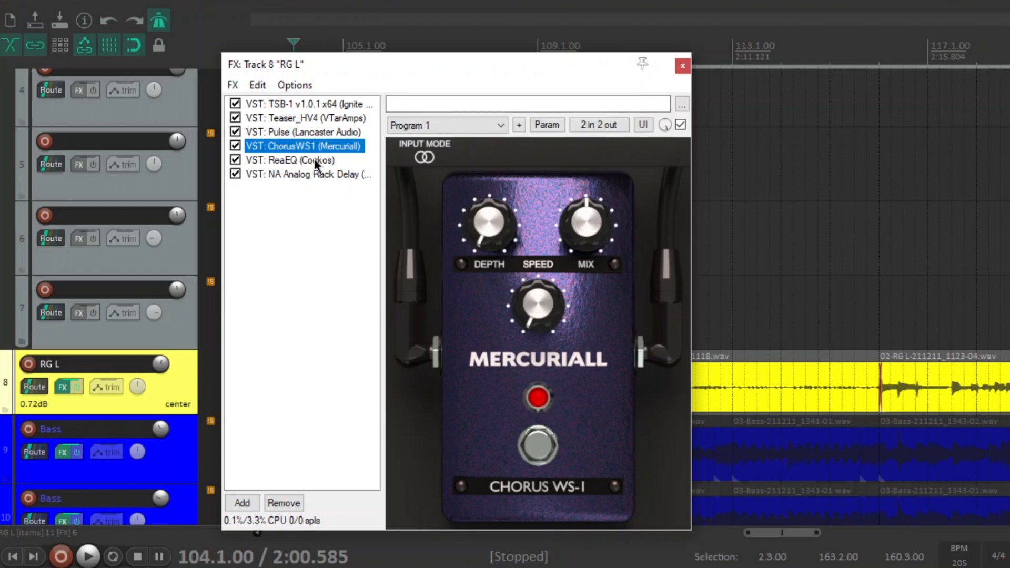
Inspect ReaEQ's high-pass, band 3 and low-pass points on RG L, and view the NA Analog Rack Delay plugin.
left_click(290, 160)
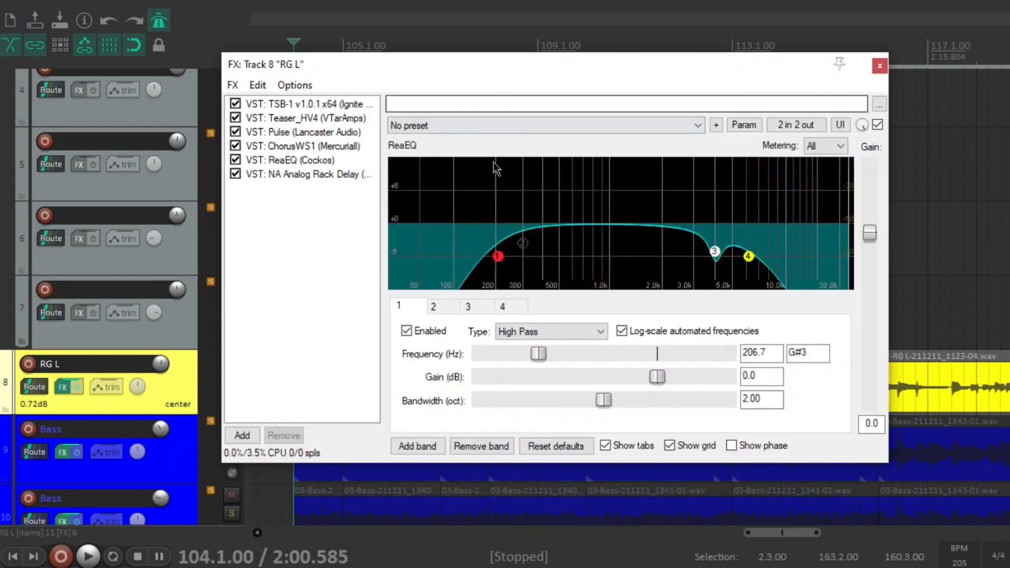
mouse_move(497, 257)
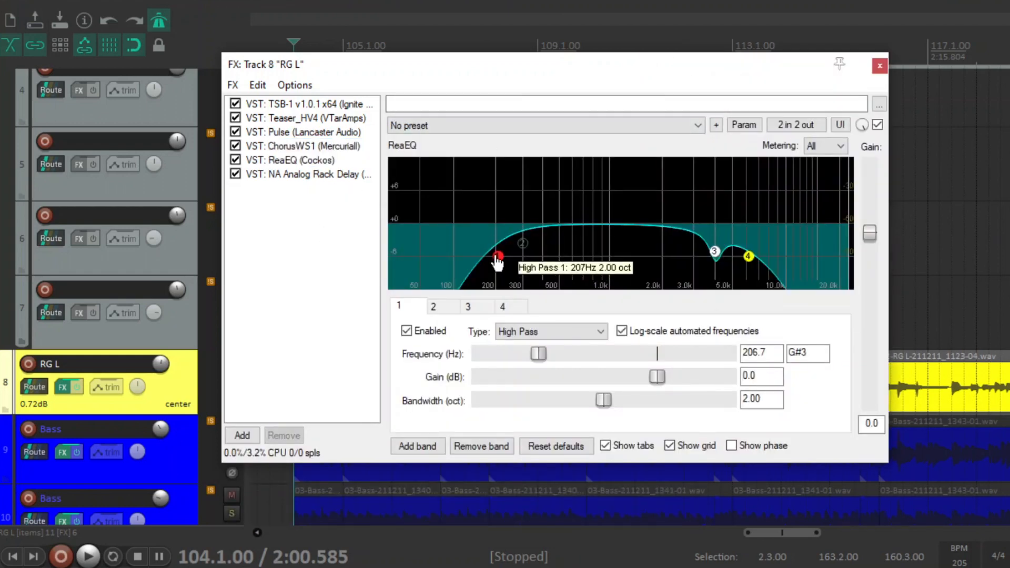
mouse_move(715, 253)
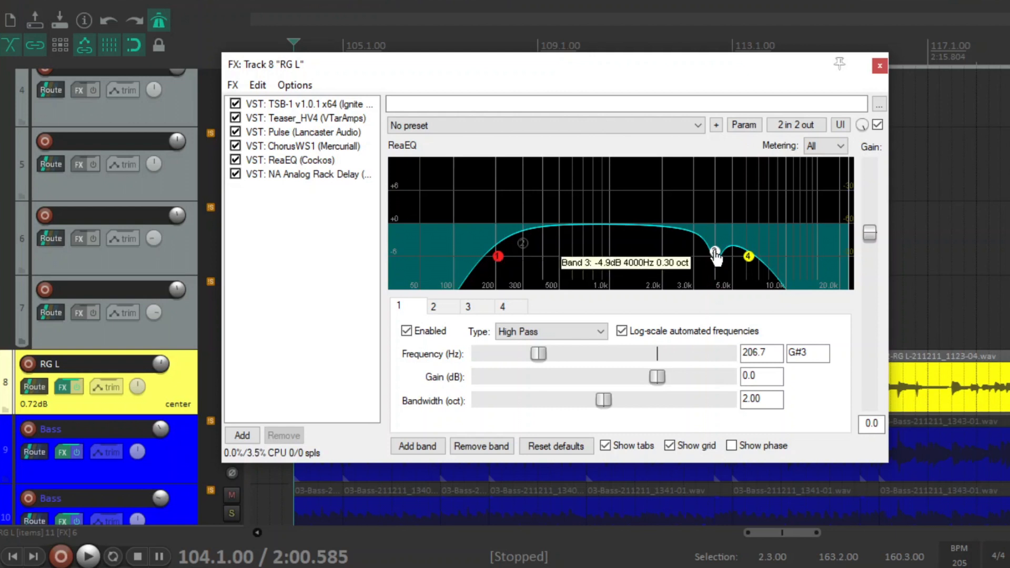
mouse_move(747, 258)
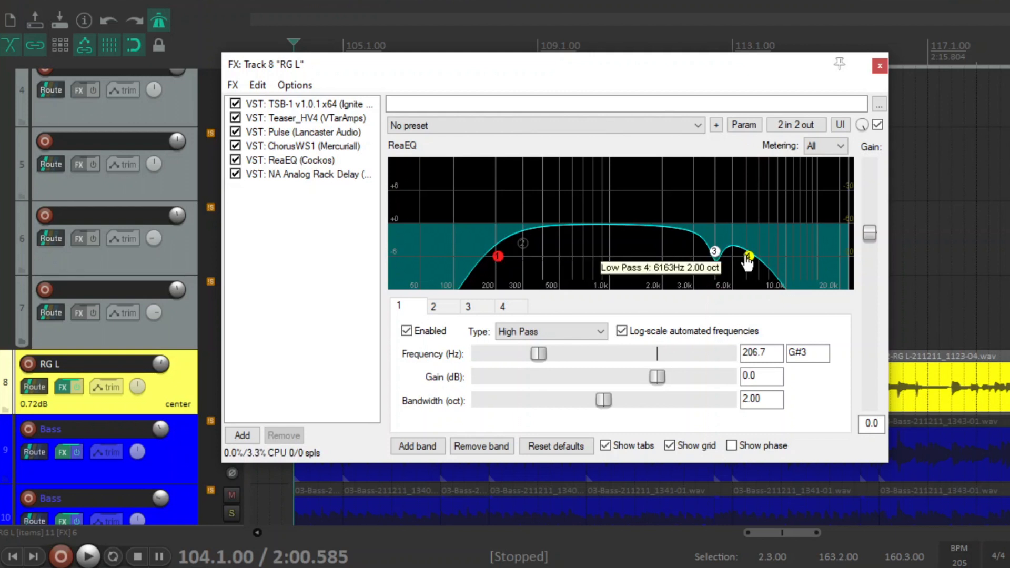
left_click(328, 176)
left_click_drag(592, 73, 528, 112)
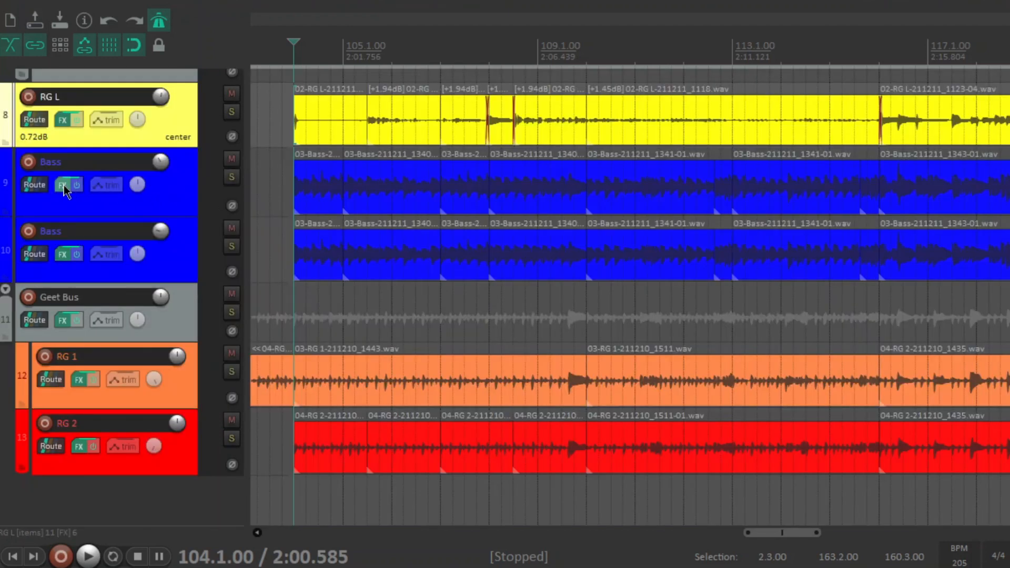
Examine the BOD overdrive, the ReaEQ band points and the ReaComp settings in the track 9 Bass effects chain.
left_click(64, 186)
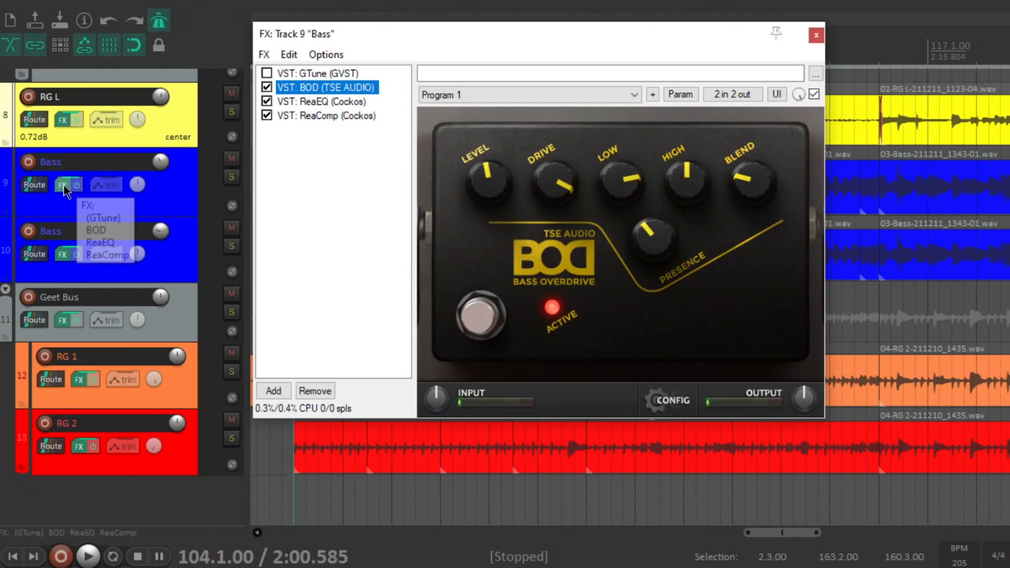
left_click_drag(389, 43, 405, 69)
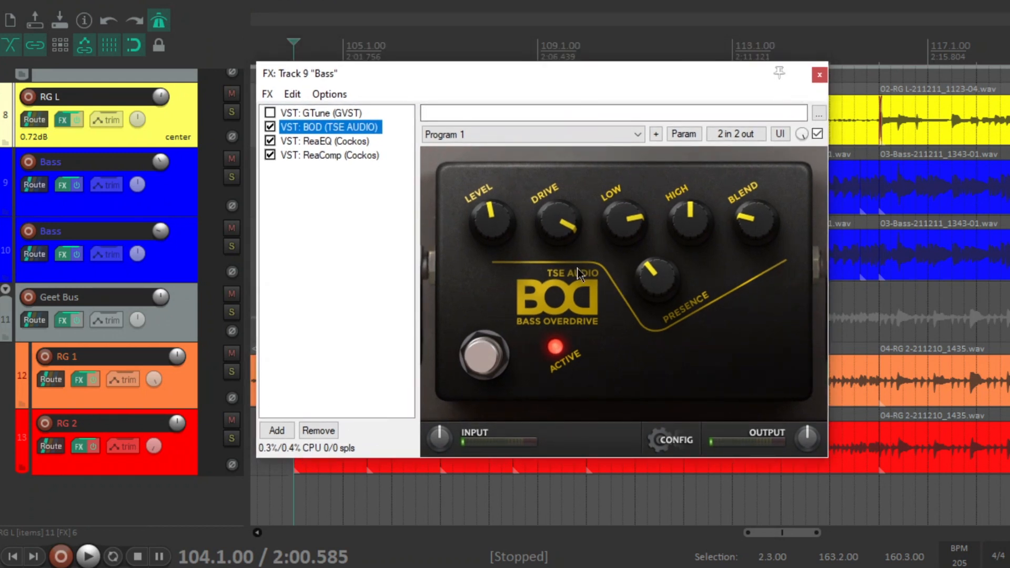
left_click(354, 140)
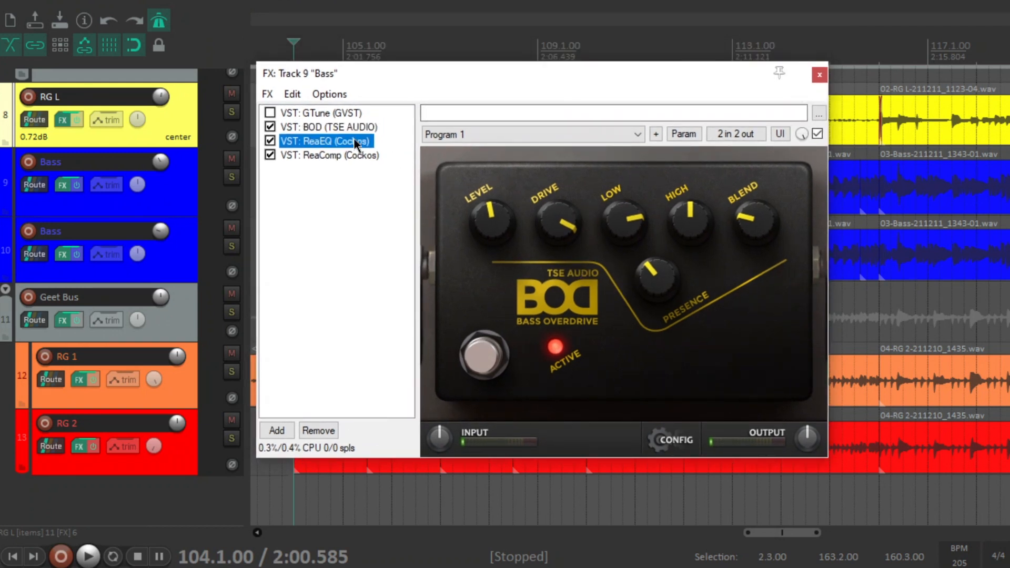
mouse_move(473, 242)
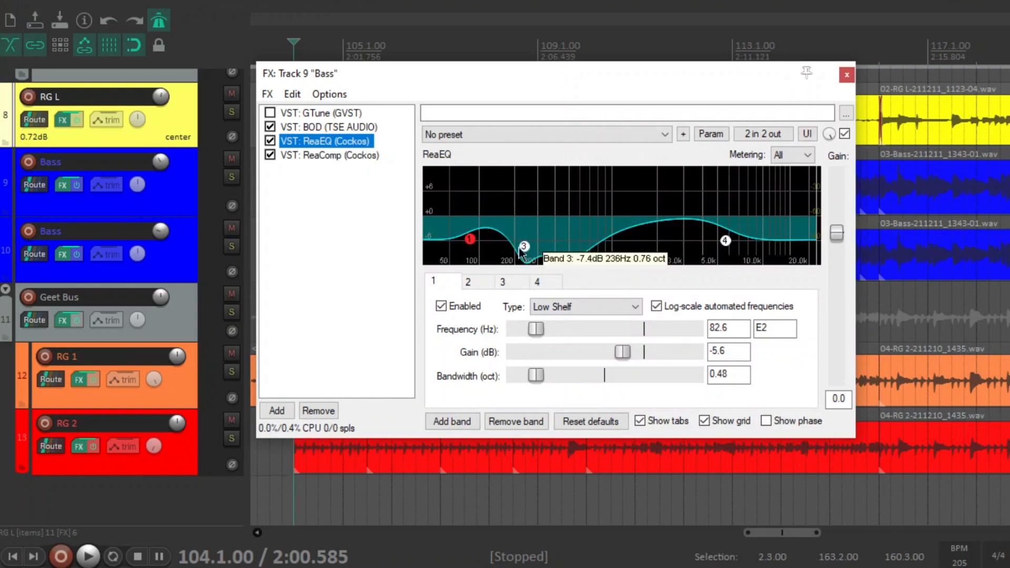
mouse_move(731, 245)
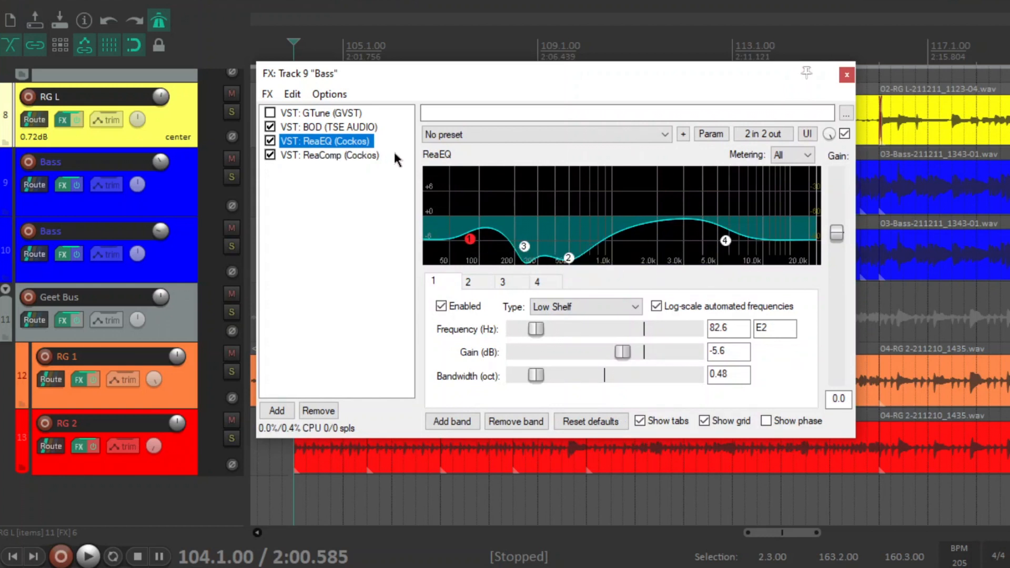
left_click(359, 155)
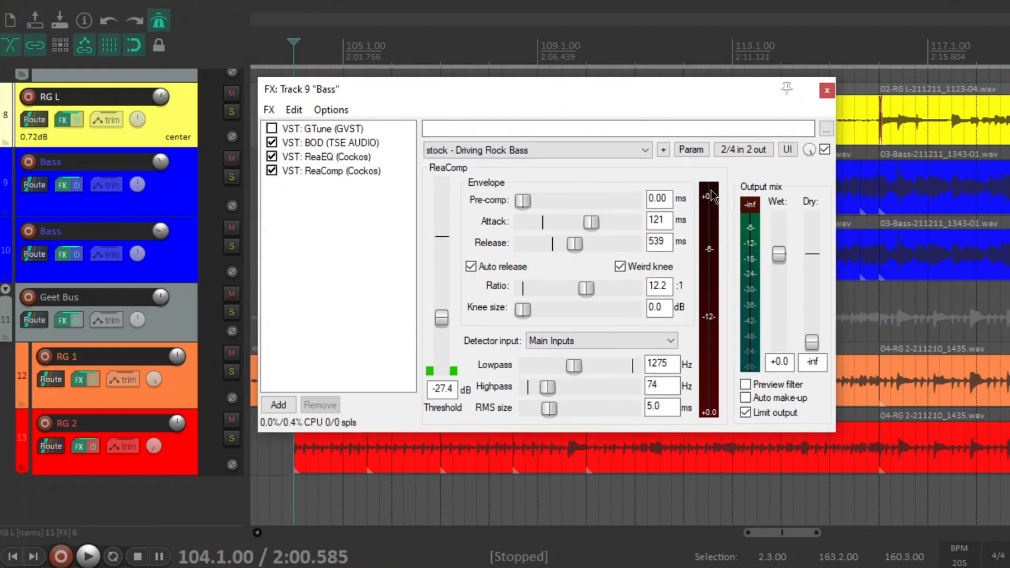
left_click_drag(545, 95, 590, 92)
Solo both Bass tracks and listen to them together from bar 104, closing the effects window.
left_click(232, 177)
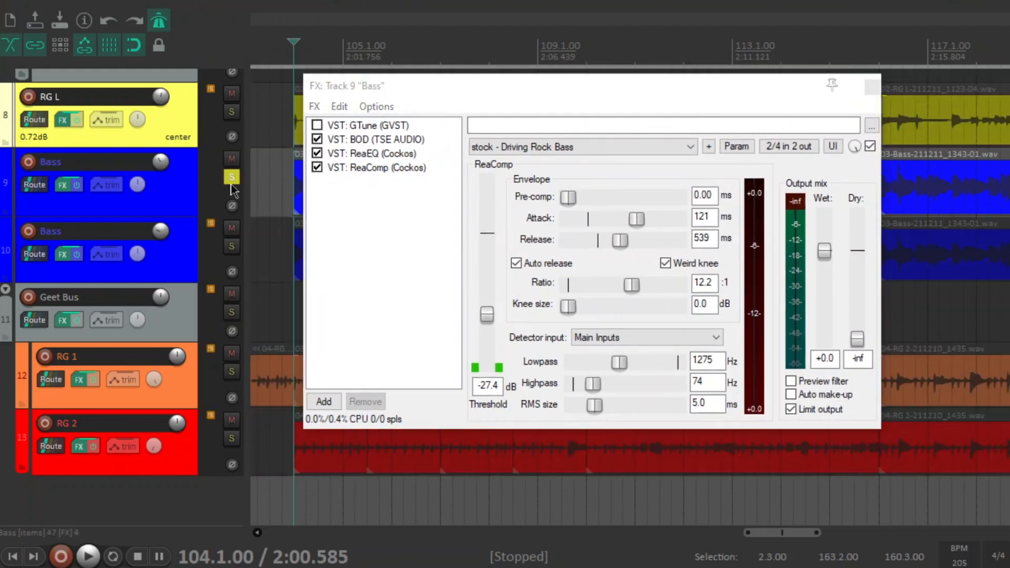
left_click(231, 246)
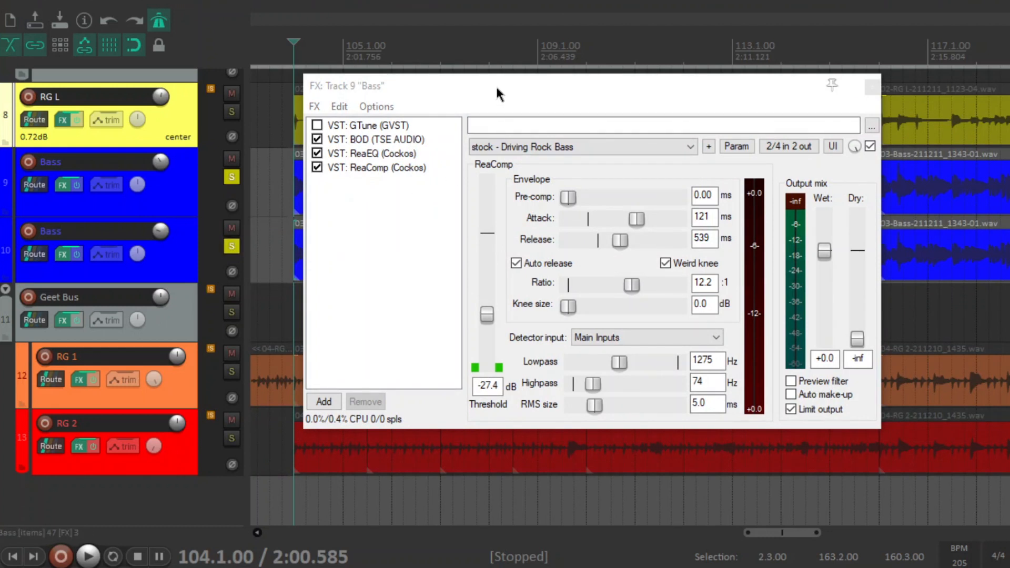
key("space")
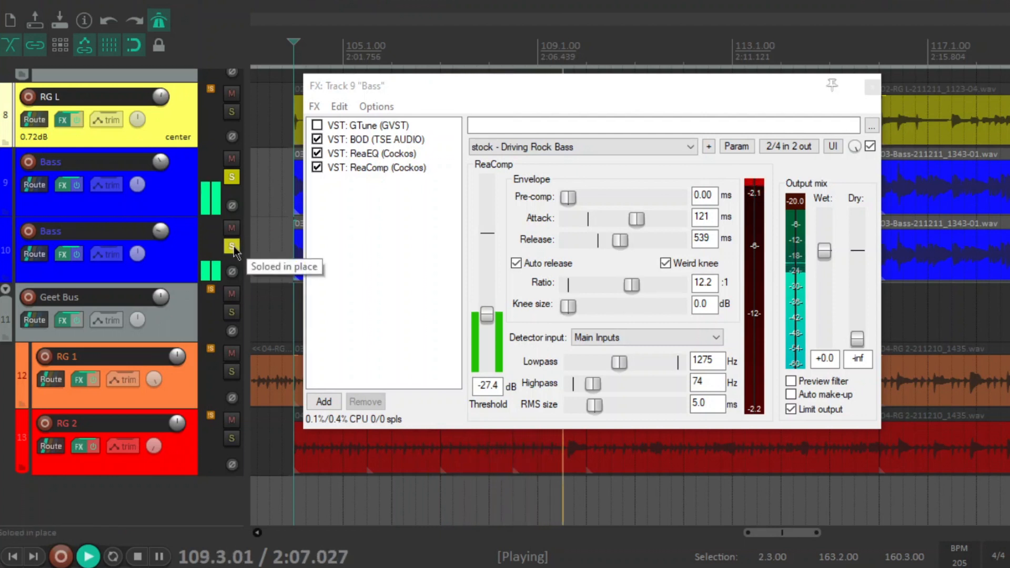
left_click(872, 87)
key("space")
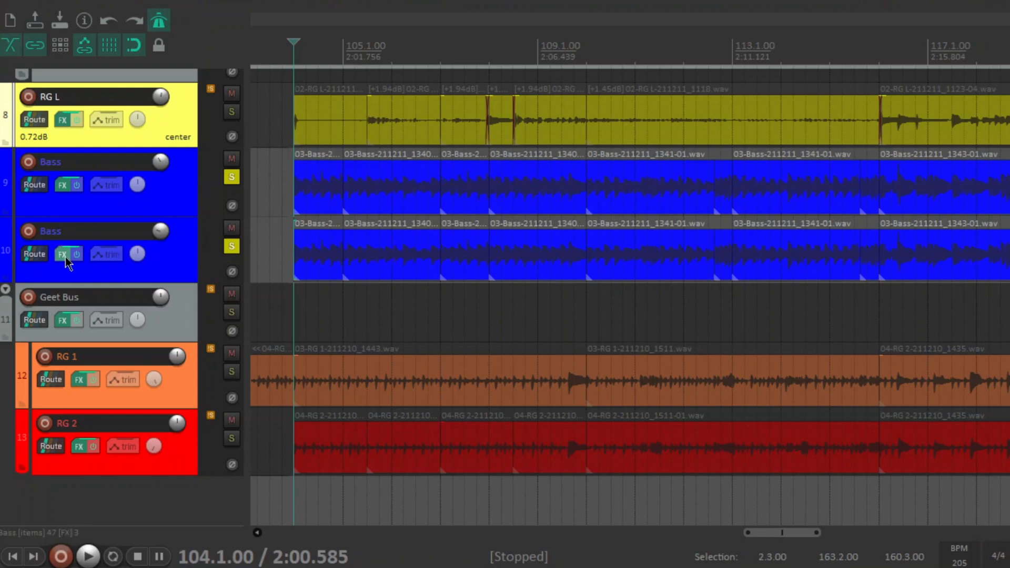
Show the BOD overdrive on track 9 Bass again and audition that track alone by unsoloing track 10.
left_click(63, 185)
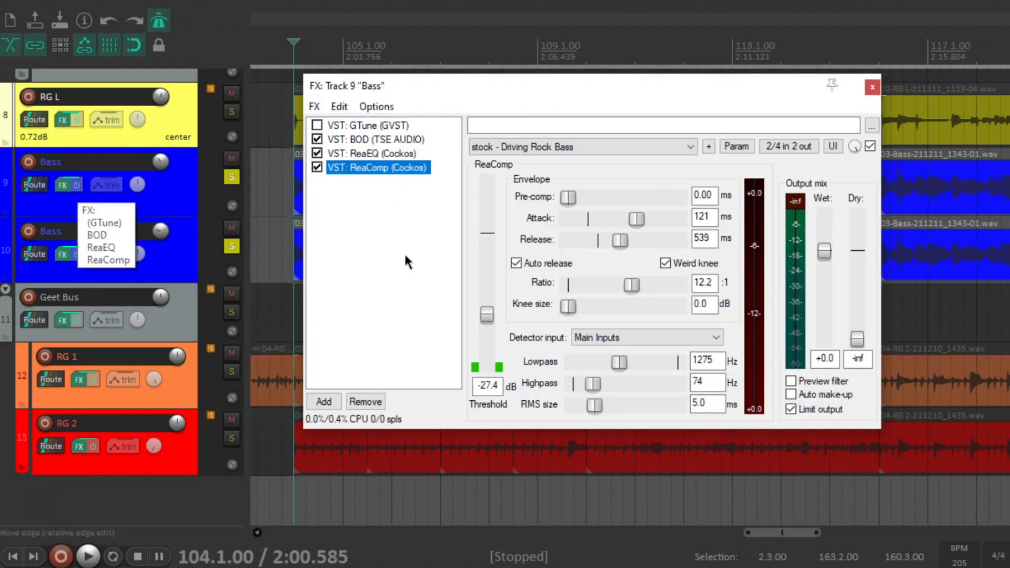
left_click(405, 154)
left_click(405, 140)
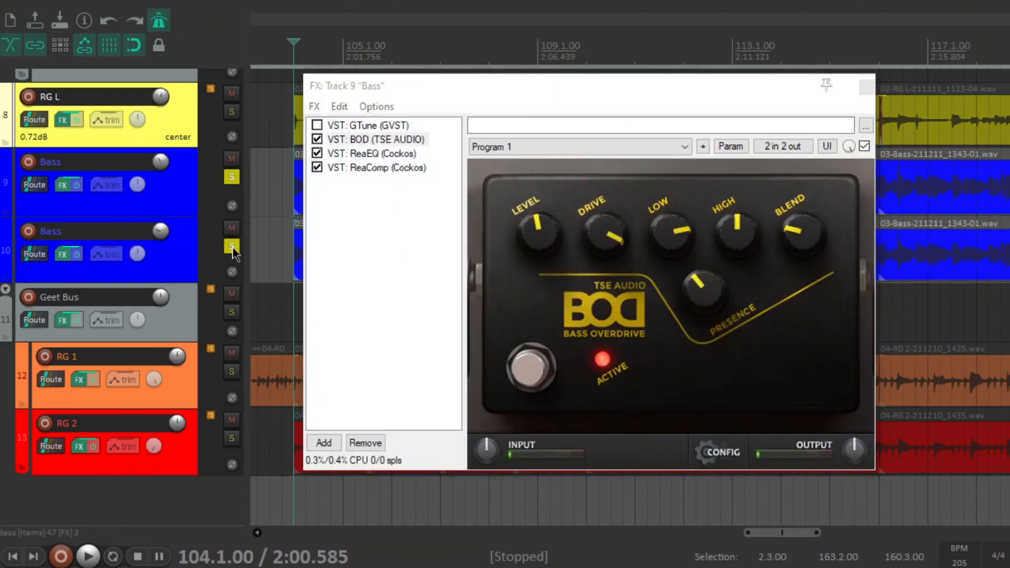
left_click(232, 248)
key("space")
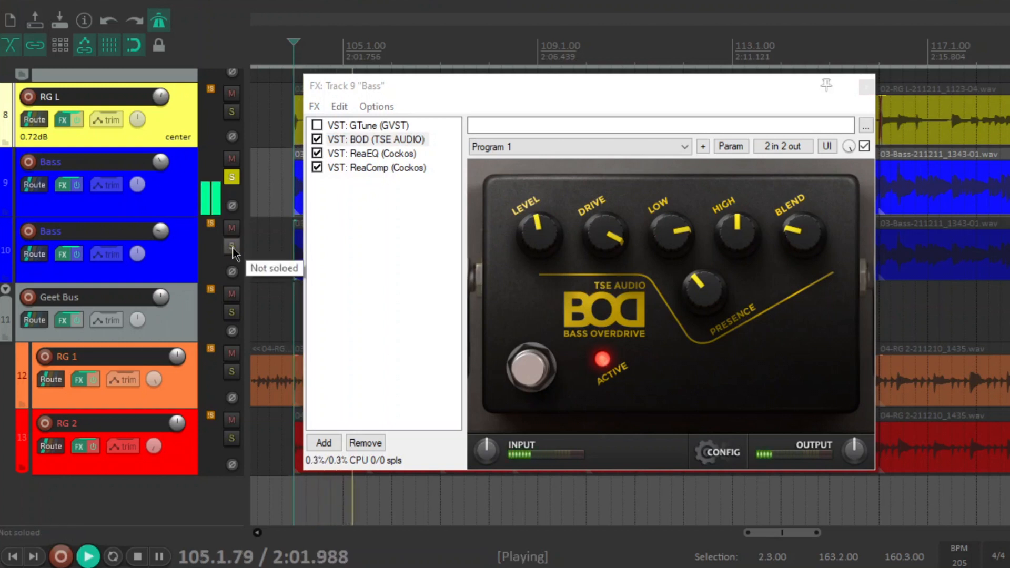
key("space")
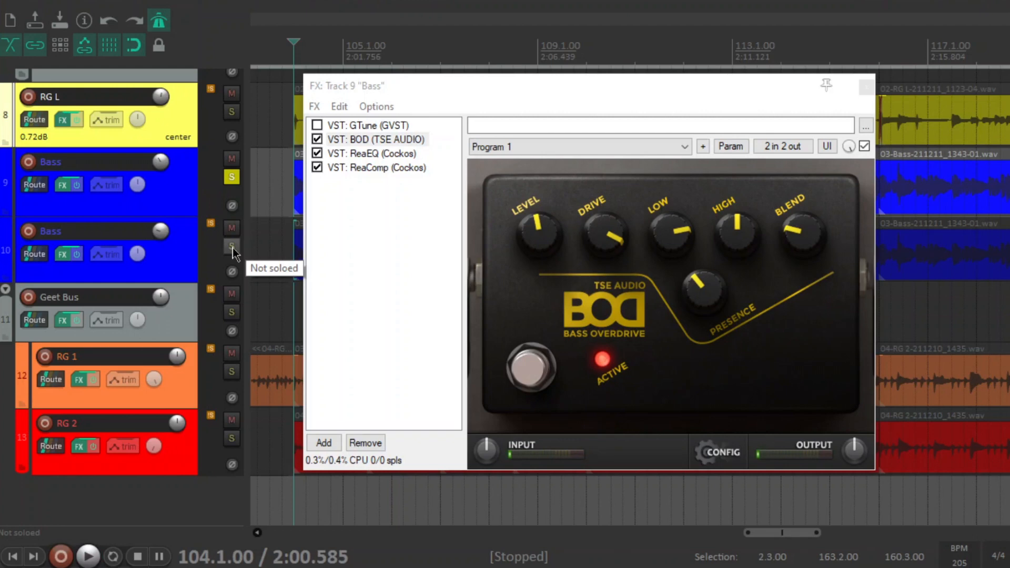
Solo track 10 Bass again and view the NoAmp plugin in its effects chain.
left_click(232, 248)
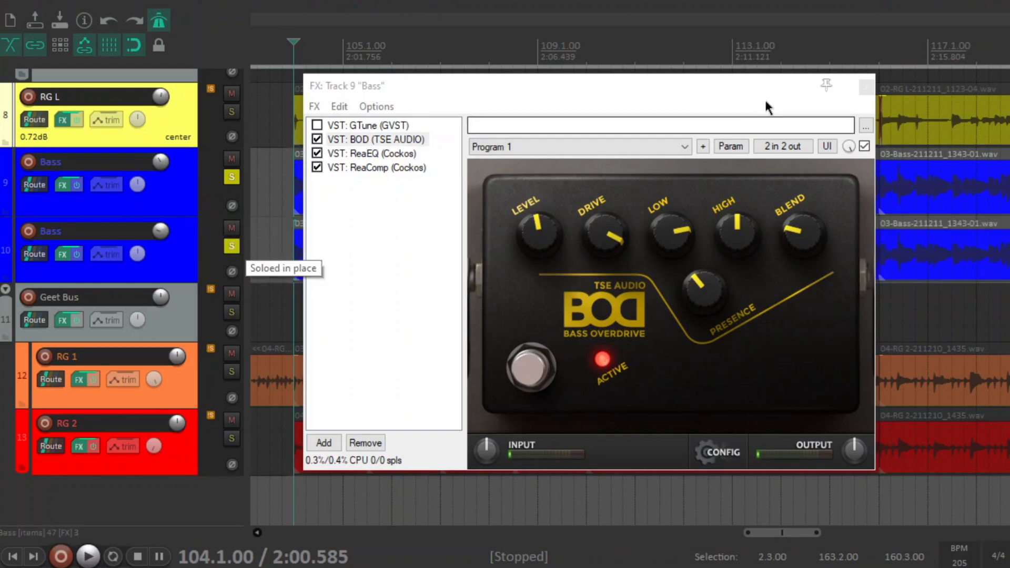
left_click(870, 84)
left_click(62, 254)
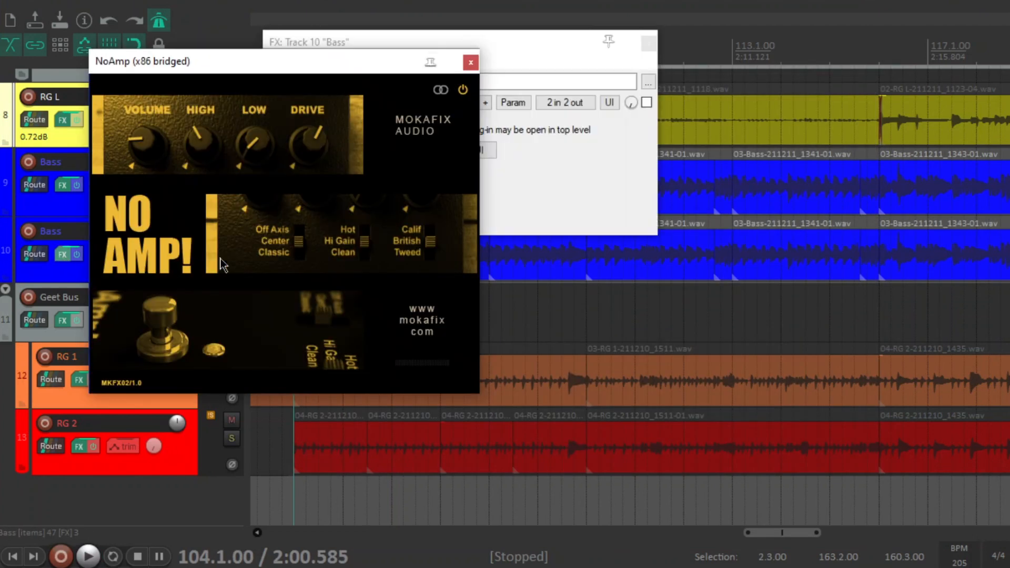
left_click_drag(429, 64, 726, 133)
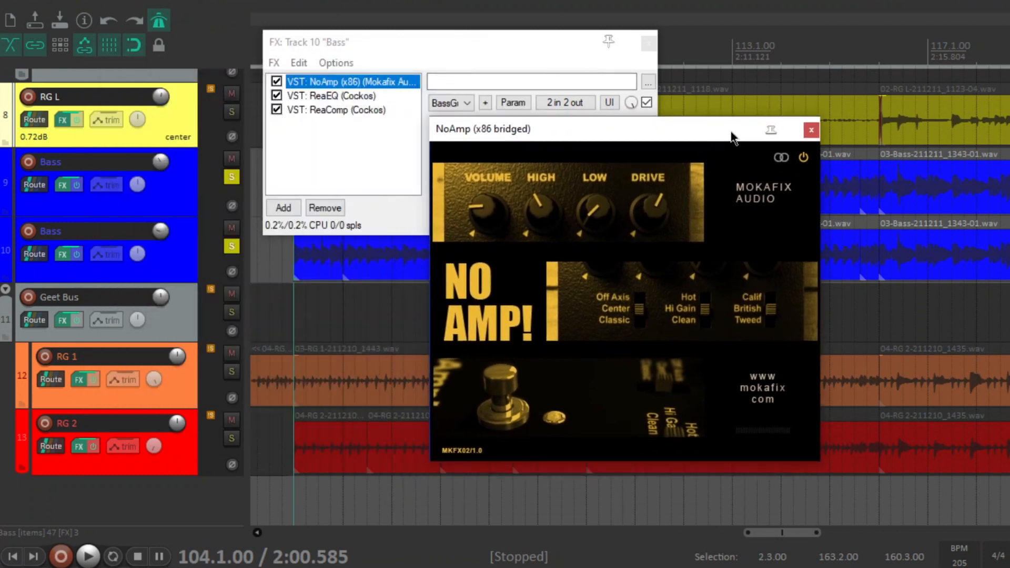
left_click(810, 133)
left_click(345, 155)
left_click_drag(420, 51, 419, 87)
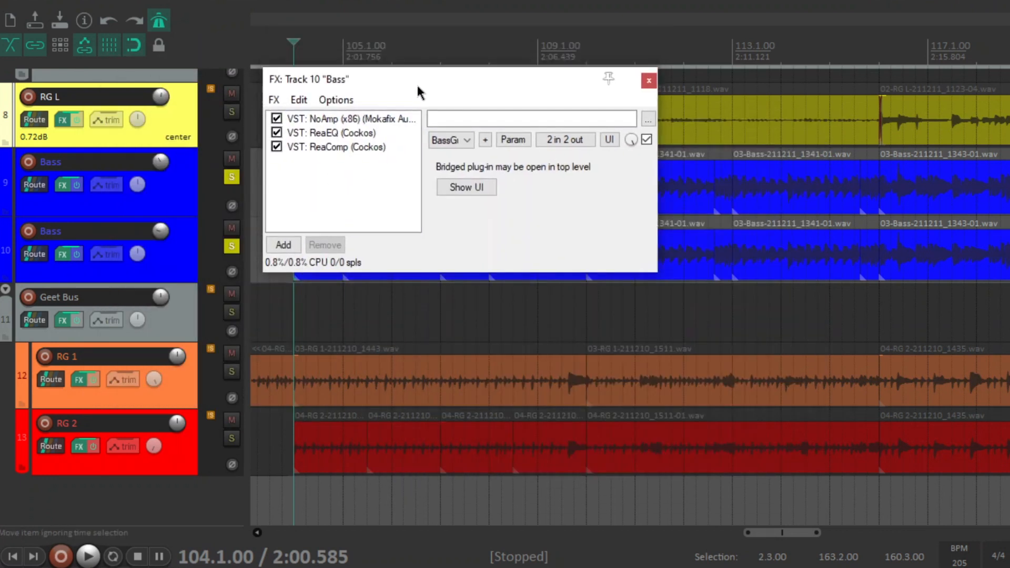
Leave only track 10 Bass soloed and examine its NoAmp amp settings in a separate window.
left_click(231, 177)
left_click(362, 122)
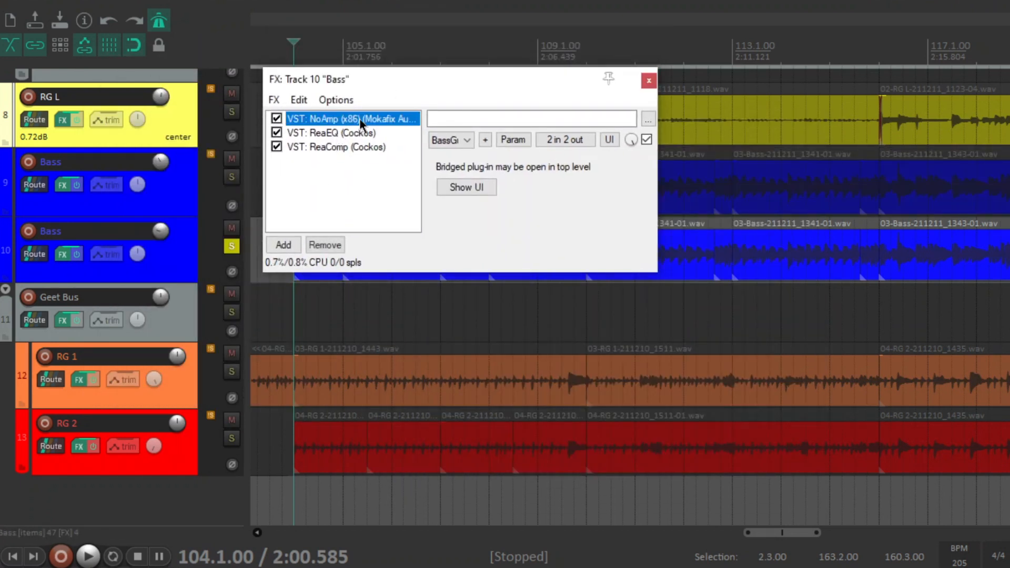
double_click(371, 125)
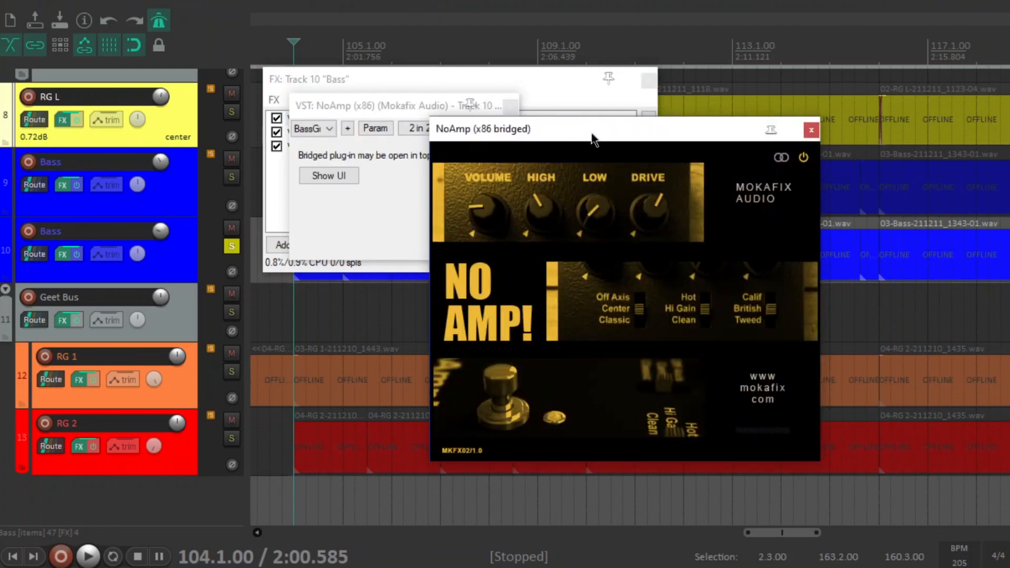
left_click_drag(598, 139, 497, 120)
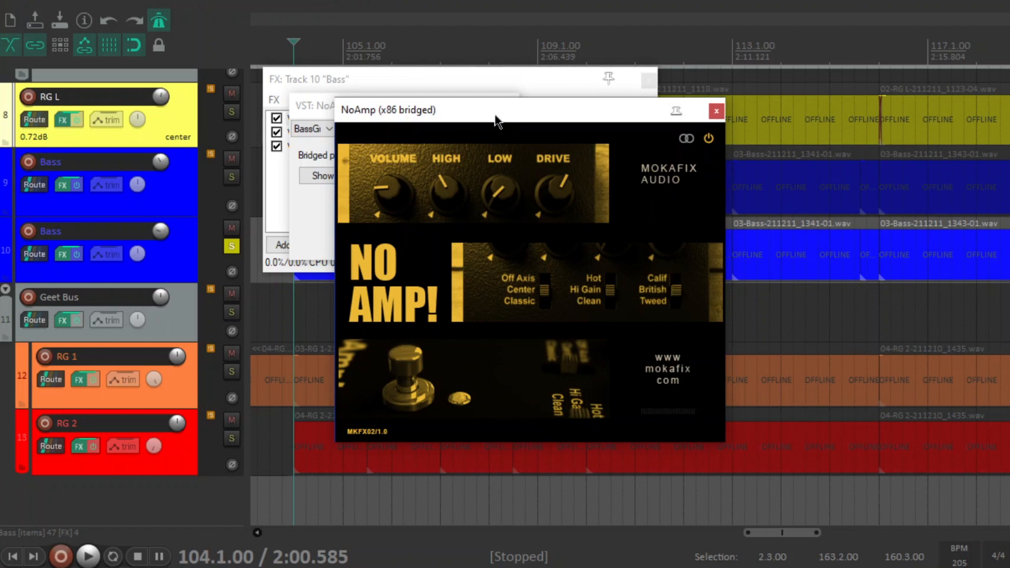
left_click(717, 110)
left_click(510, 108)
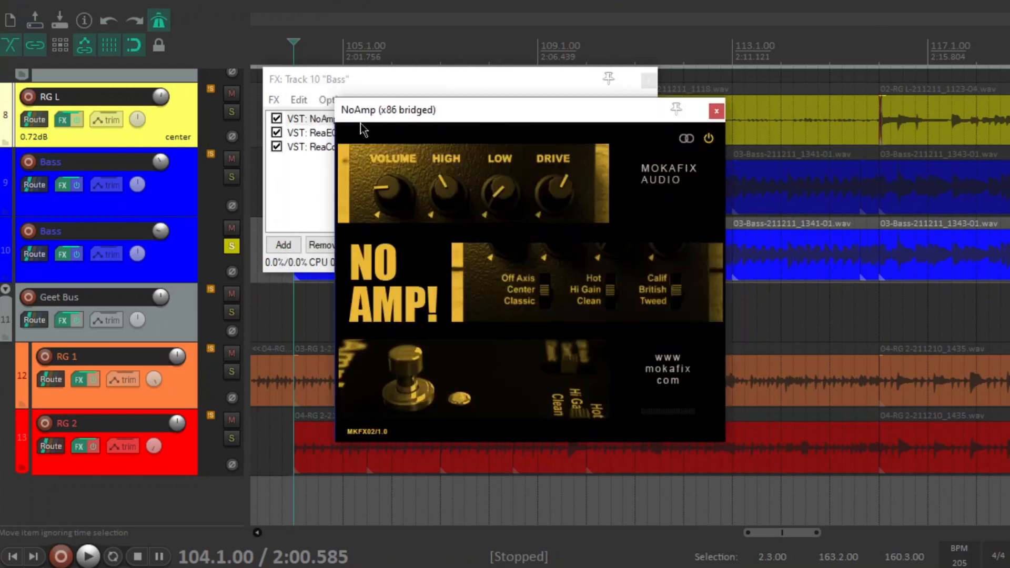
left_click(714, 109)
Inspect ReaEQ's high-pass point and the ReaComp settings on track 10 Bass, and close its effects chain.
left_click(332, 132)
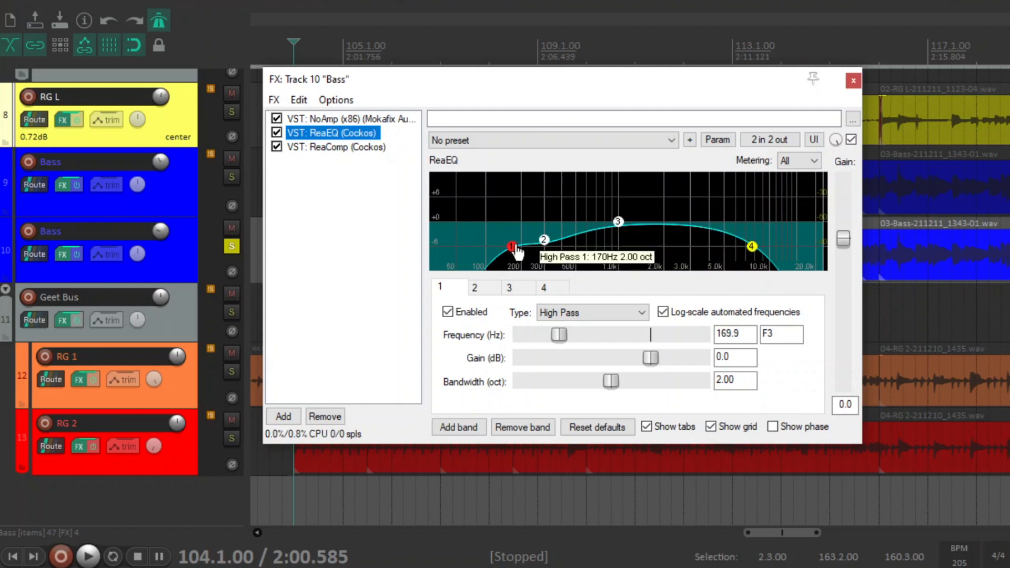
left_click(360, 149)
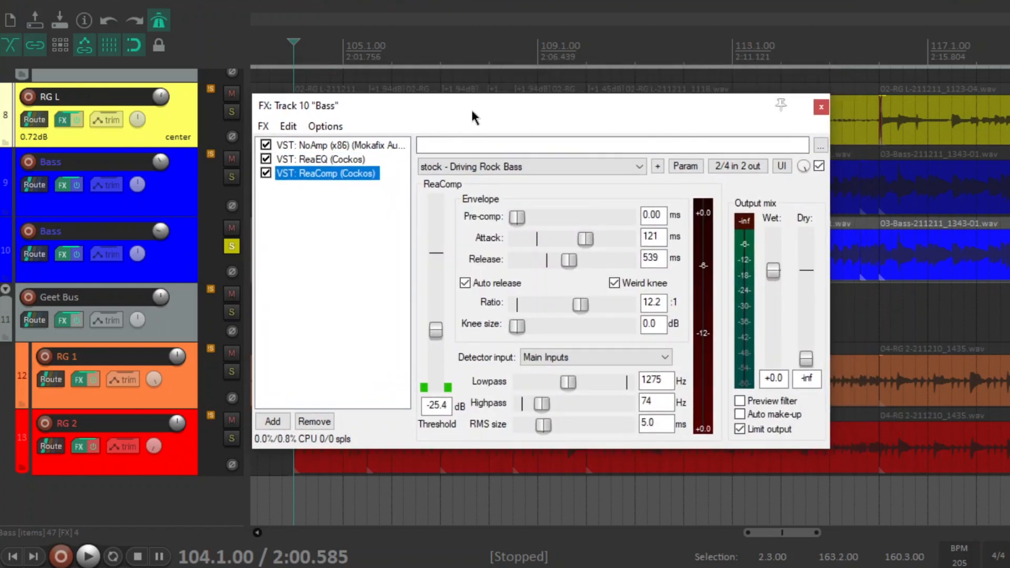
left_click(318, 226)
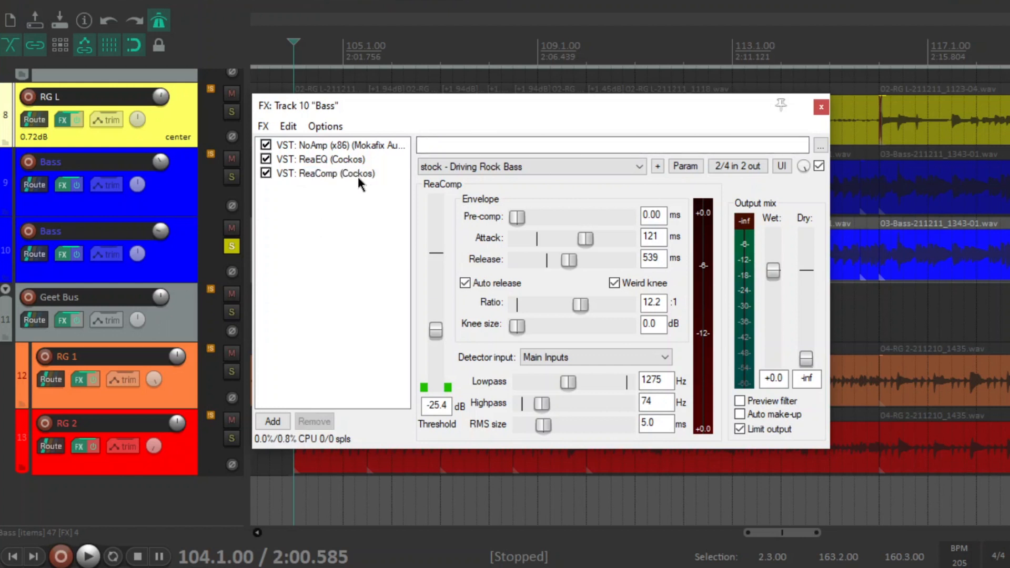
left_click(821, 108)
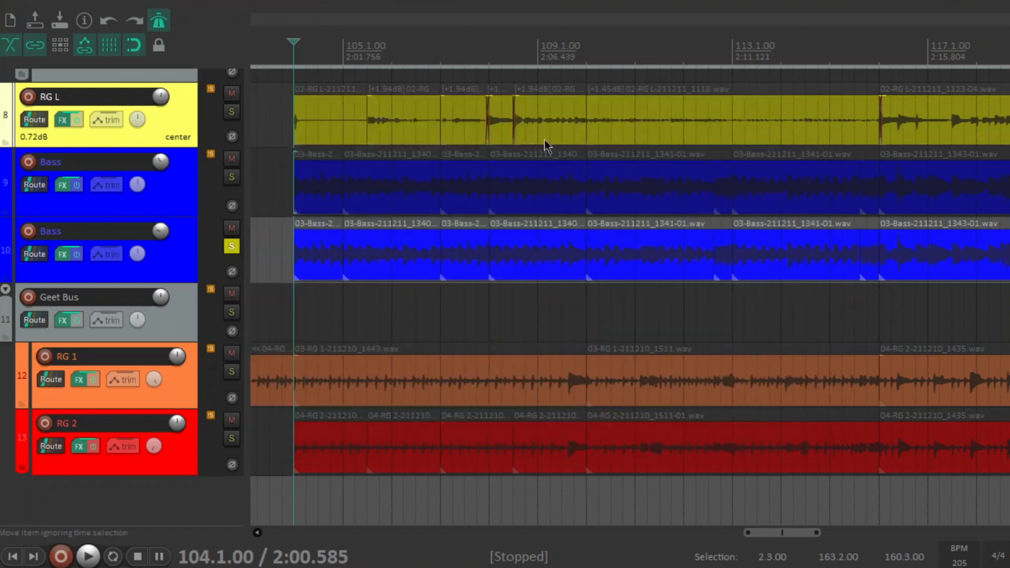
Solo track 9 Bass alongside track 10, play both together, and check the volume levels of the two Bass tracks.
left_click(232, 177)
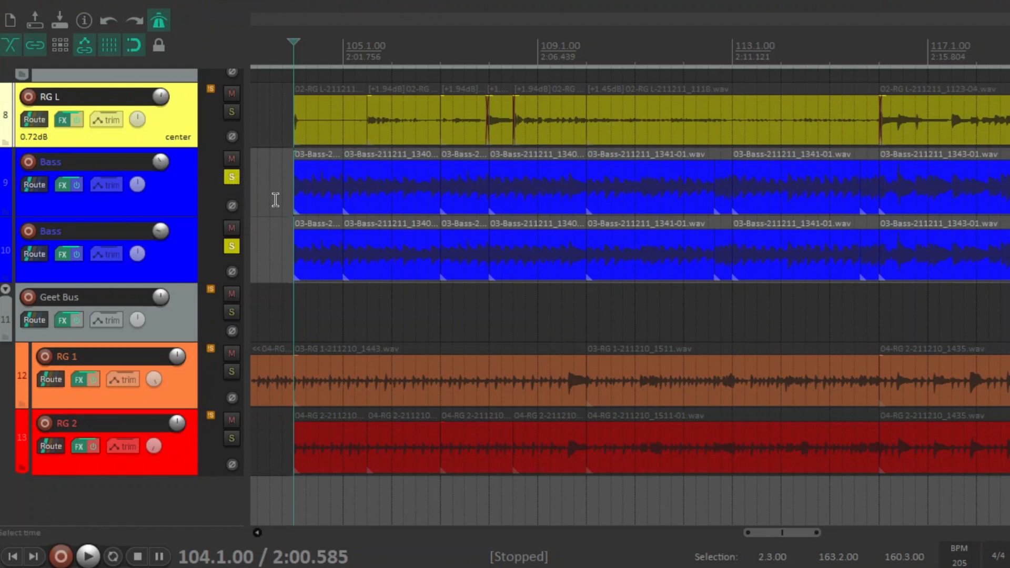
key("space")
key("space")
mouse_move(167, 239)
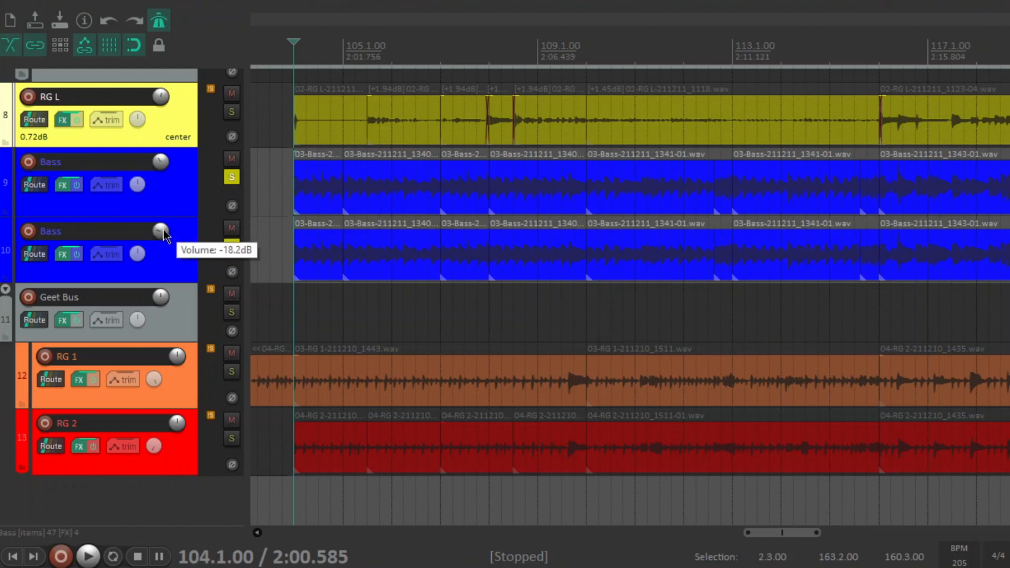
mouse_move(167, 168)
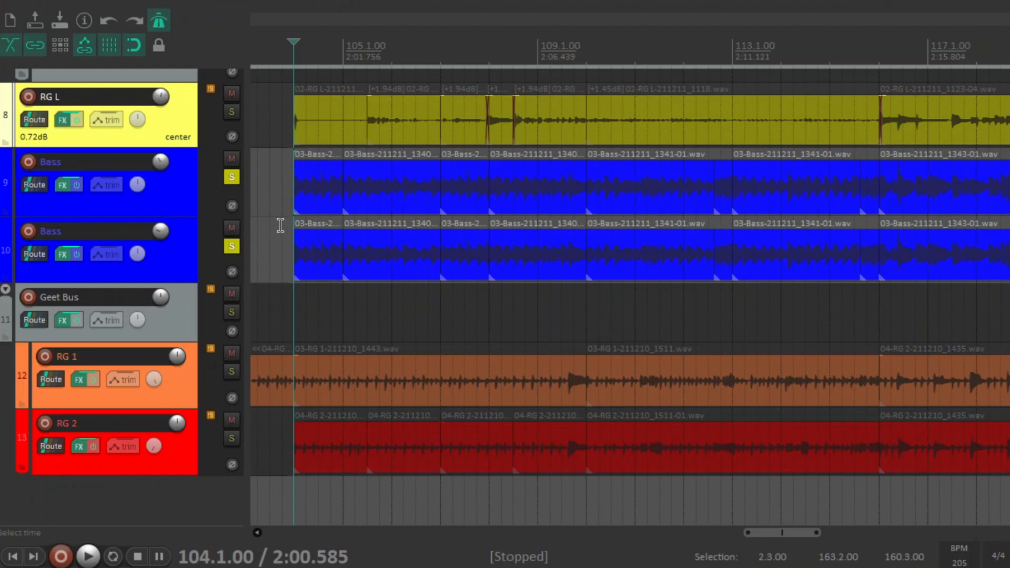
Clear the solo on both Bass tracks and play the full mix, muting RG L during playback.
left_click(231, 246)
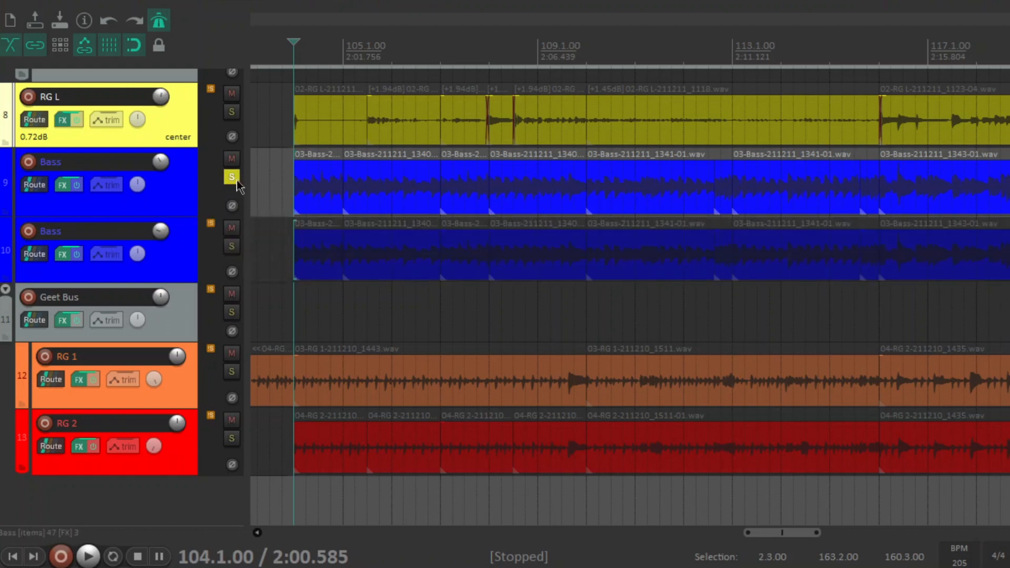
left_click(231, 177)
key("space")
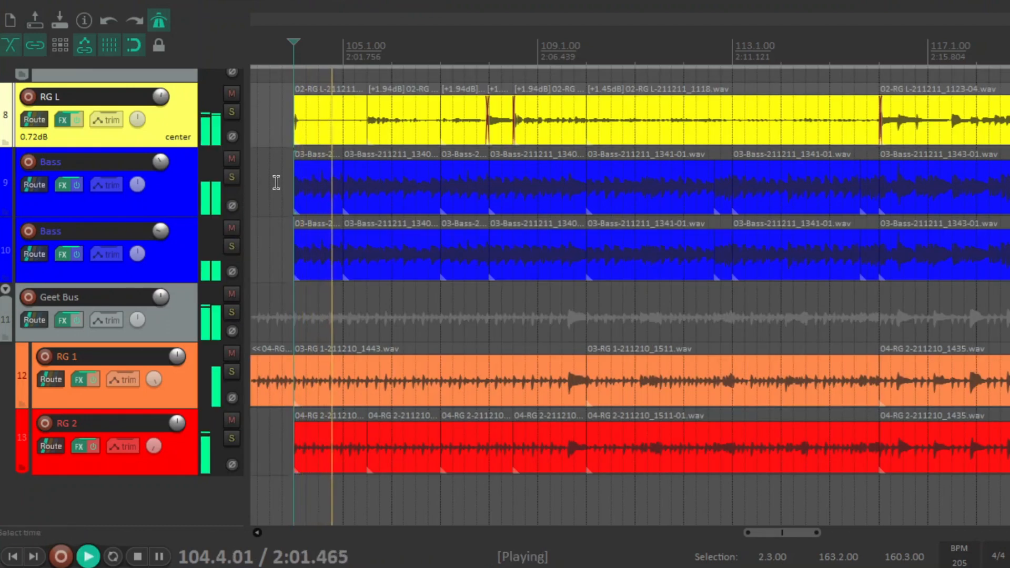
left_click(231, 93)
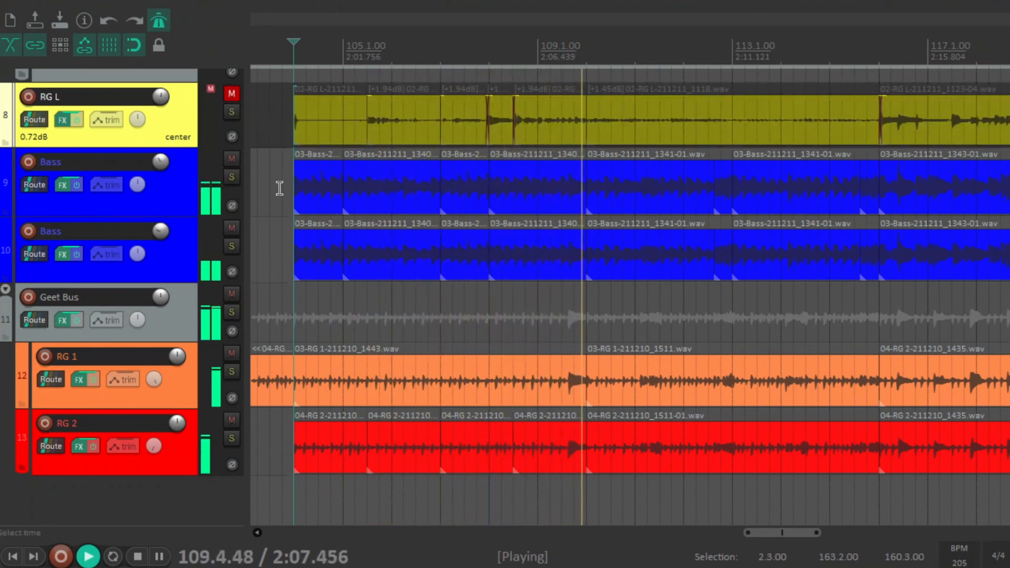
key("space")
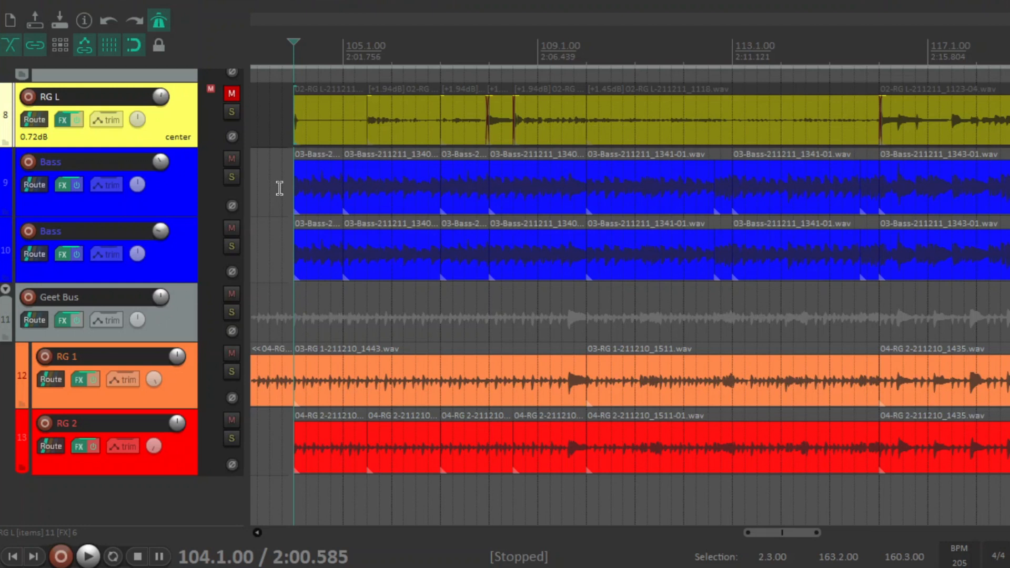
Unmute RG L and play the section from bar 104 with all the guitars and basses.
left_click(232, 94)
key("space")
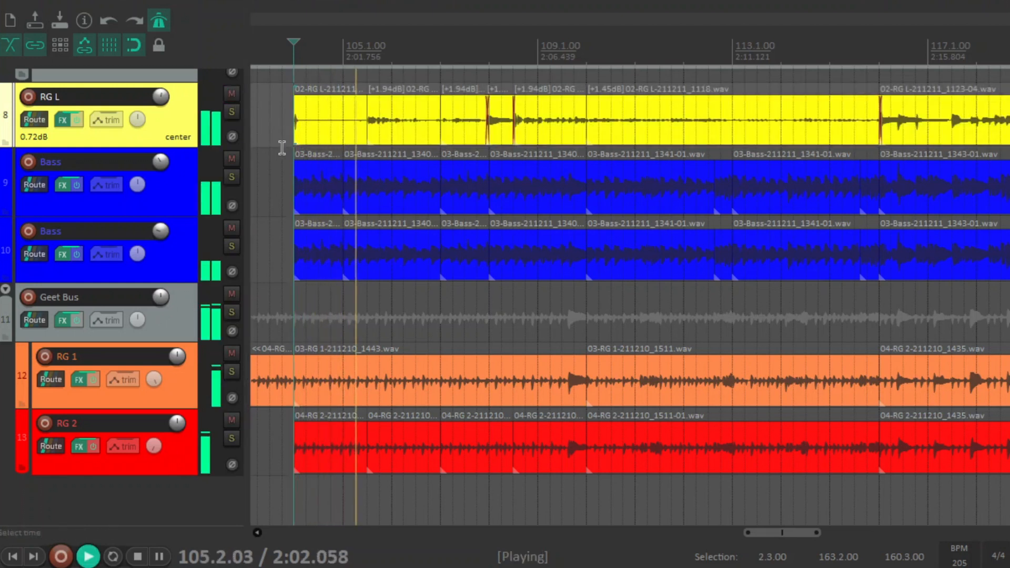
key("space")
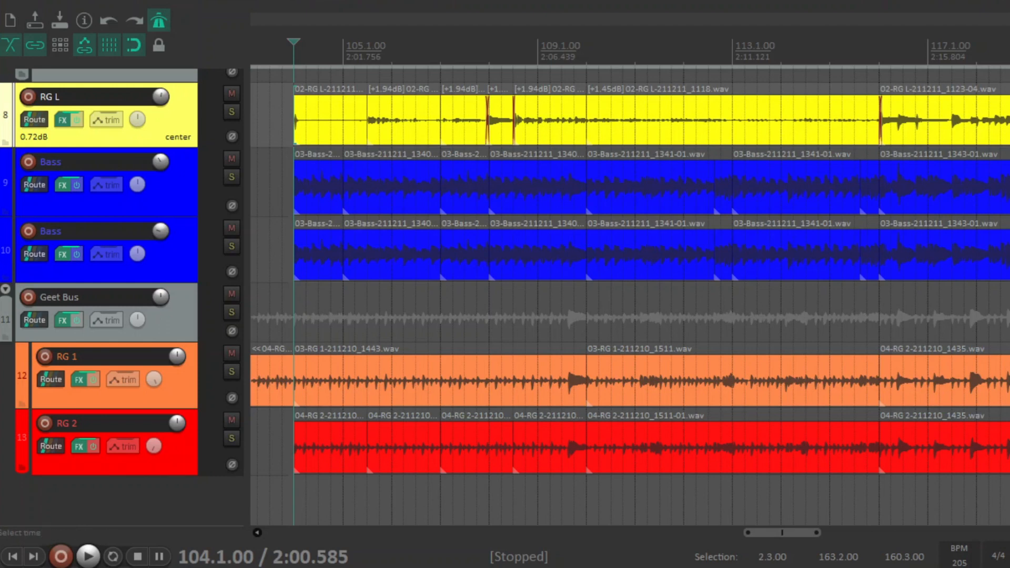
Inspect the MegaFuzzieMK4 amp settings in the effects chain of RG 1, and close the plug-in's window.
scroll(282, 265, "up", 2)
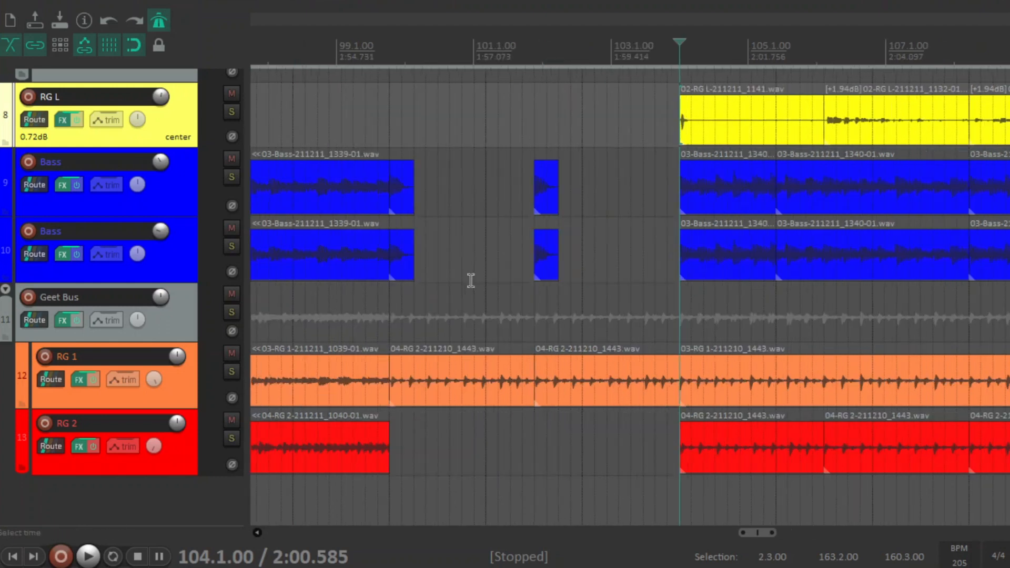
left_click_drag(766, 533, 788, 535)
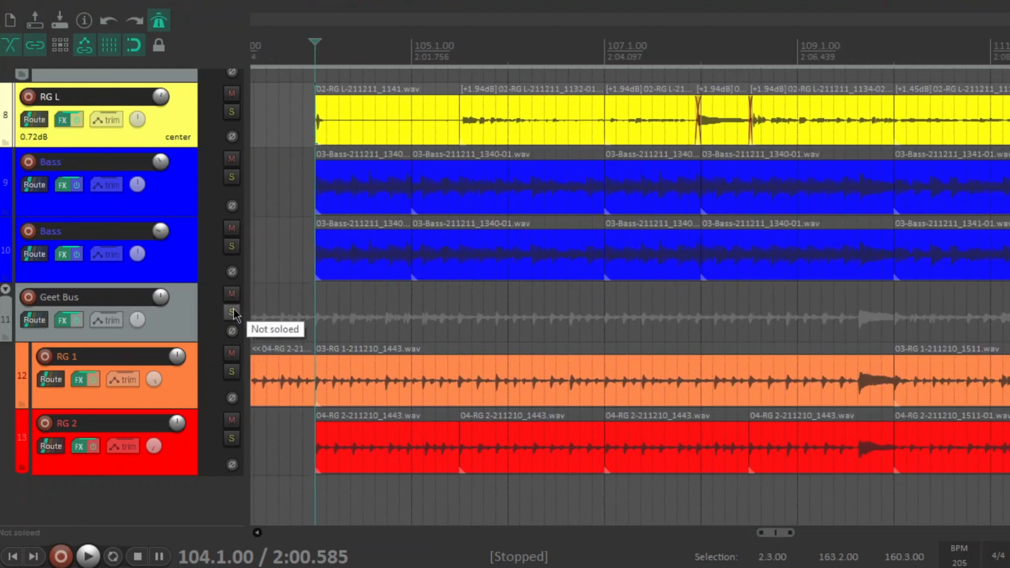
left_click(79, 380)
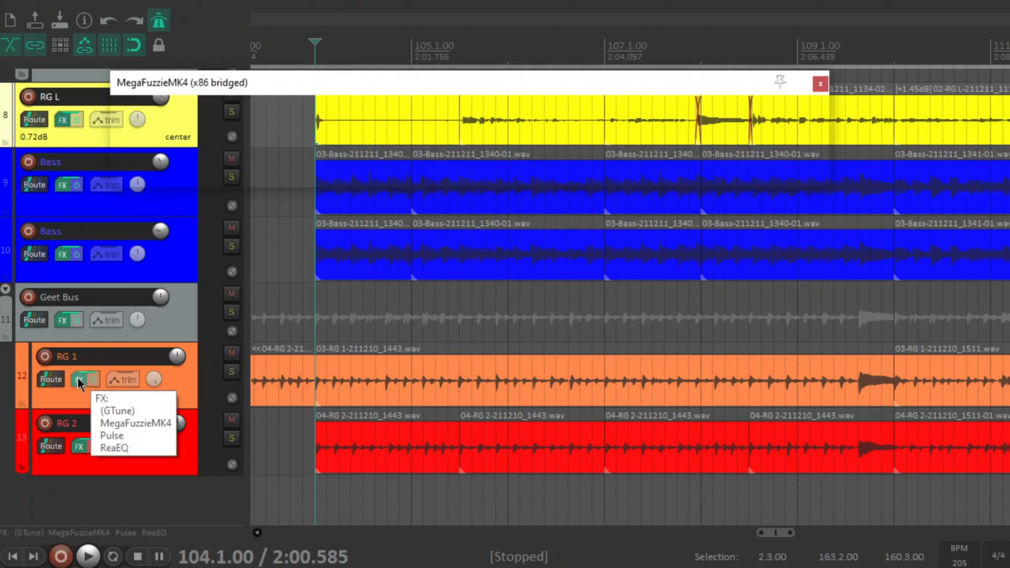
mouse_move(490, 83)
left_mouse_down()
mouse_move(561, 146)
mouse_move(573, 186)
left_mouse_up()
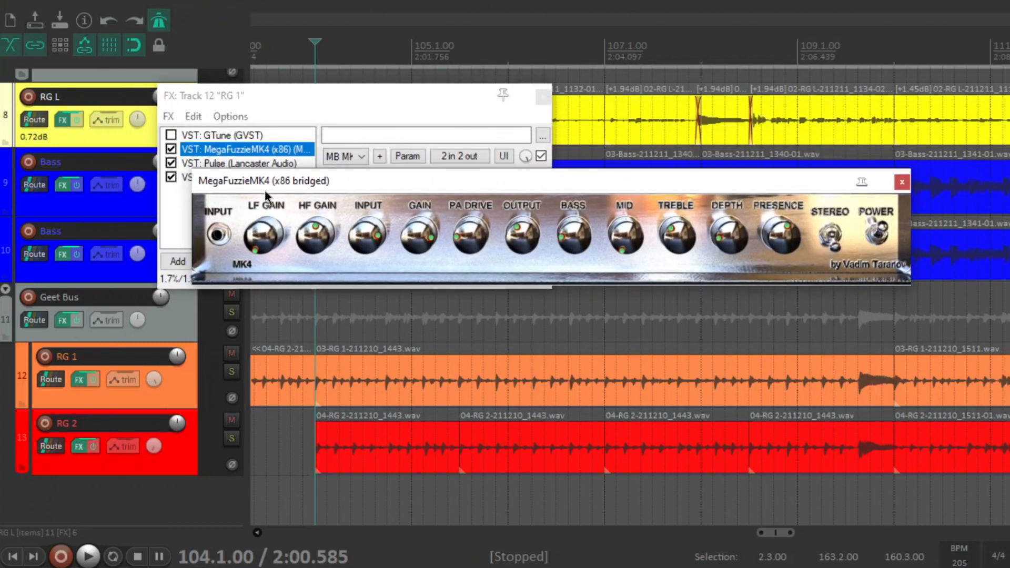
mouse_move(470, 180)
left_mouse_down()
mouse_move(520, 151)
mouse_move(486, 171)
mouse_move(485, 184)
left_mouse_up()
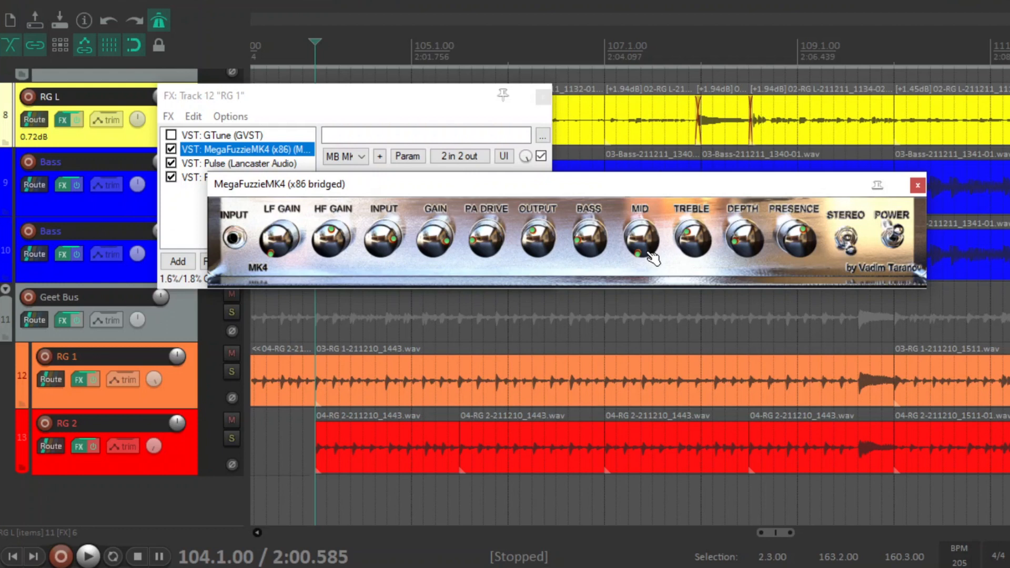
left_click(918, 185)
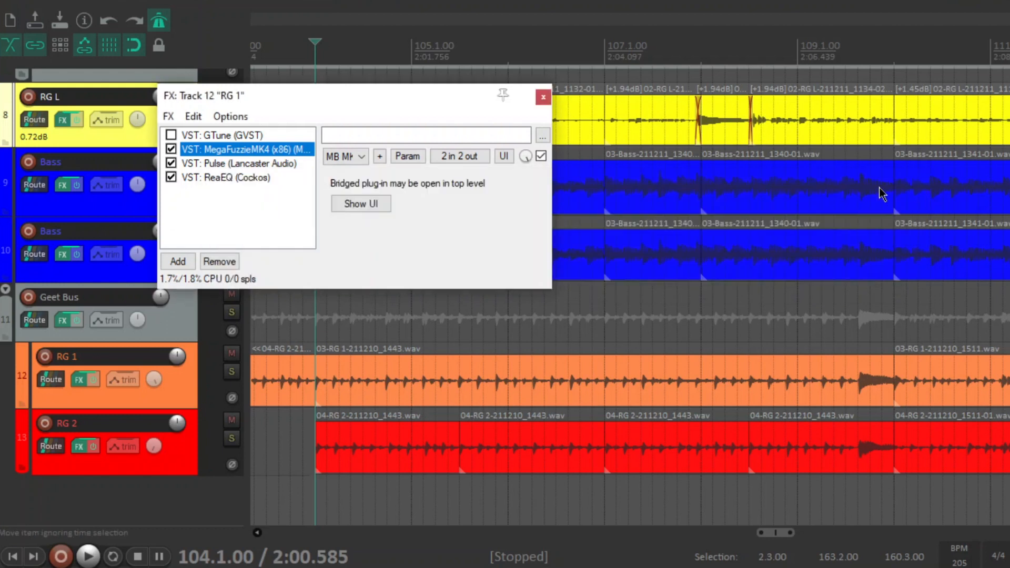
Inspect the Pulse cabinet impulse responses and the ReaEQ curve on RG 1, and close its effects chain.
left_click(221, 164)
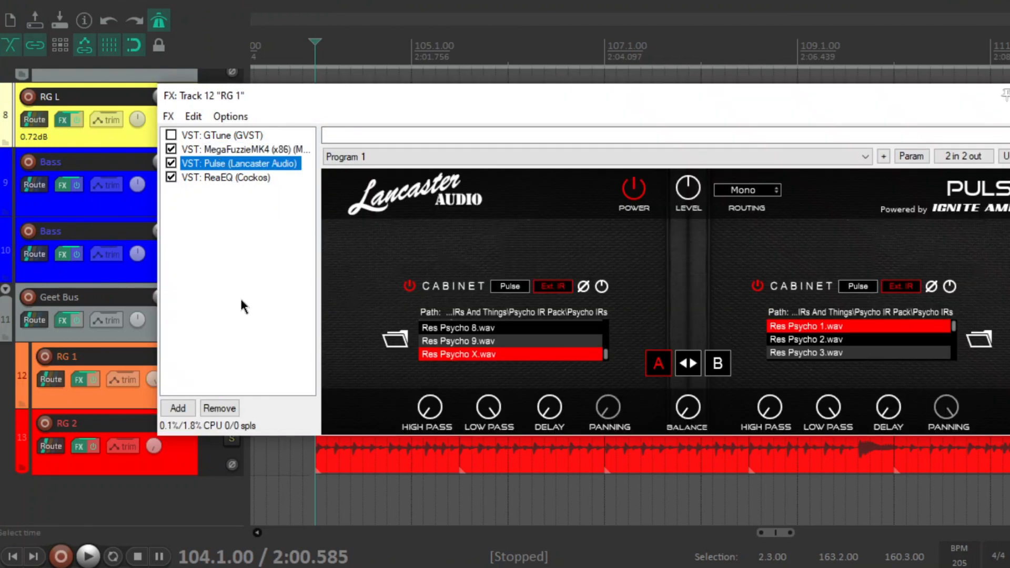
left_click(477, 363)
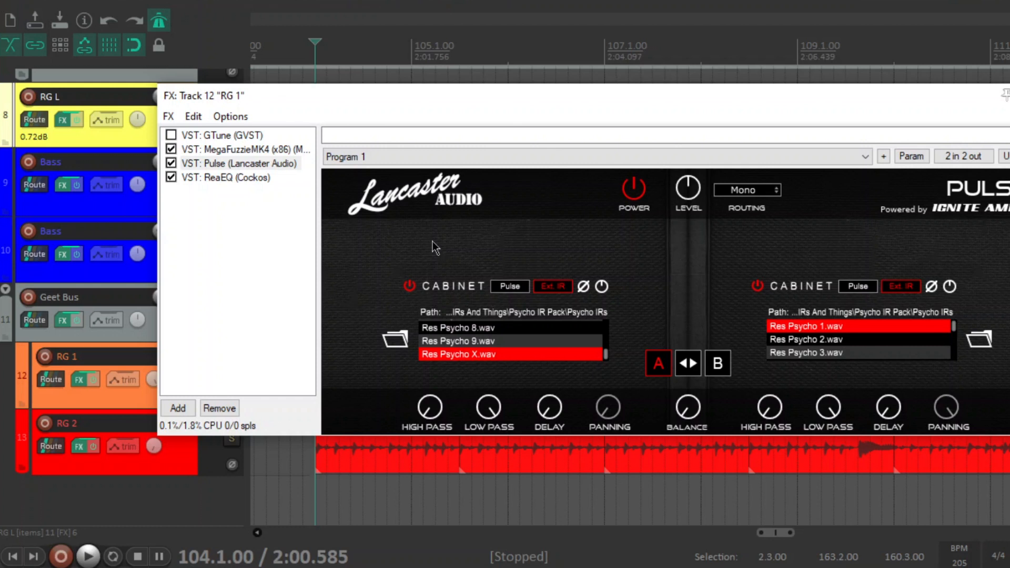
left_click(242, 177)
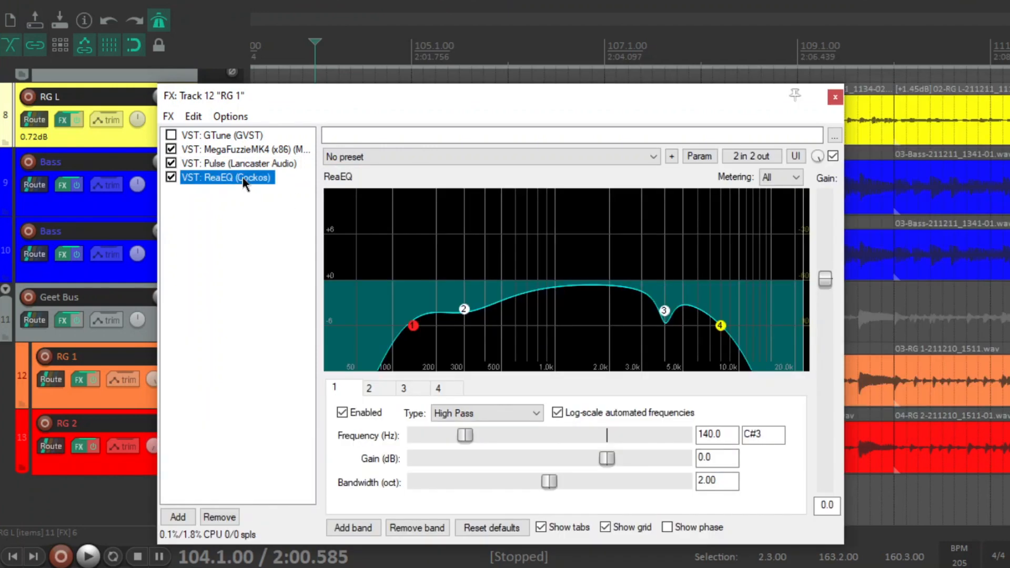
left_click_drag(475, 102, 472, 77)
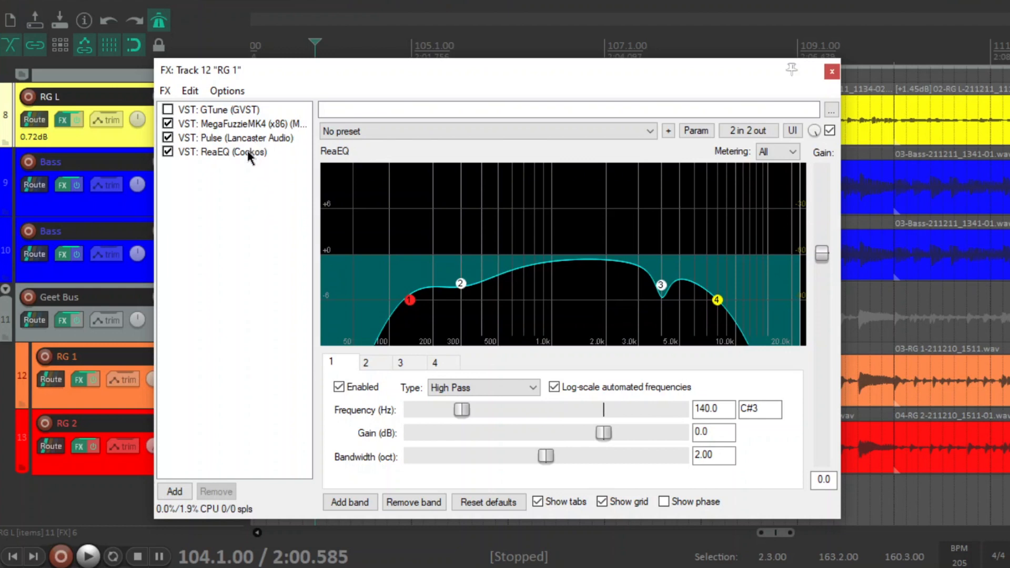
left_click(832, 71)
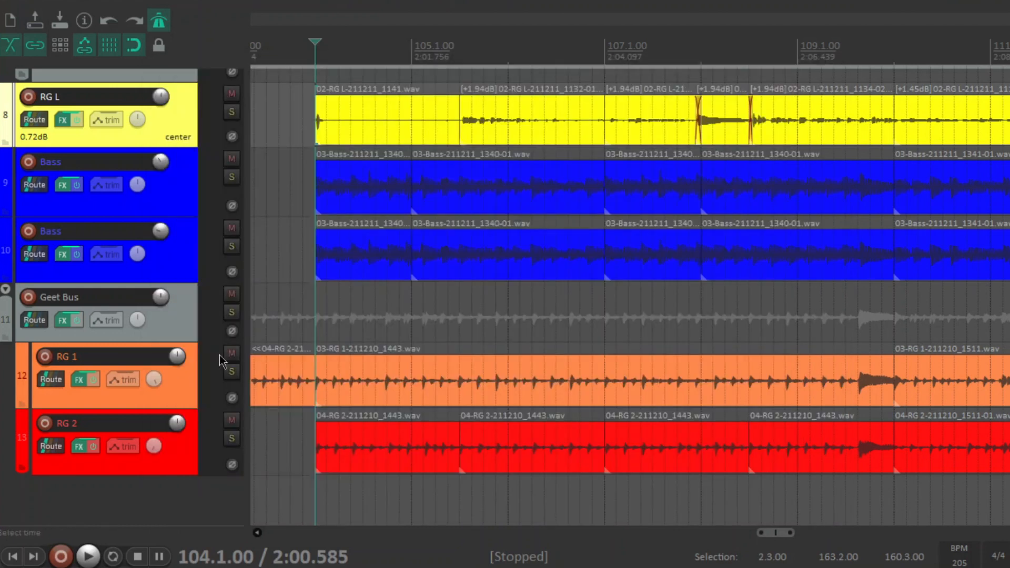
Check the MegaFuzzieMK4 settings on RG 2 and the panning of both rhythm guitars, and close the effects chain.
left_click(82, 447)
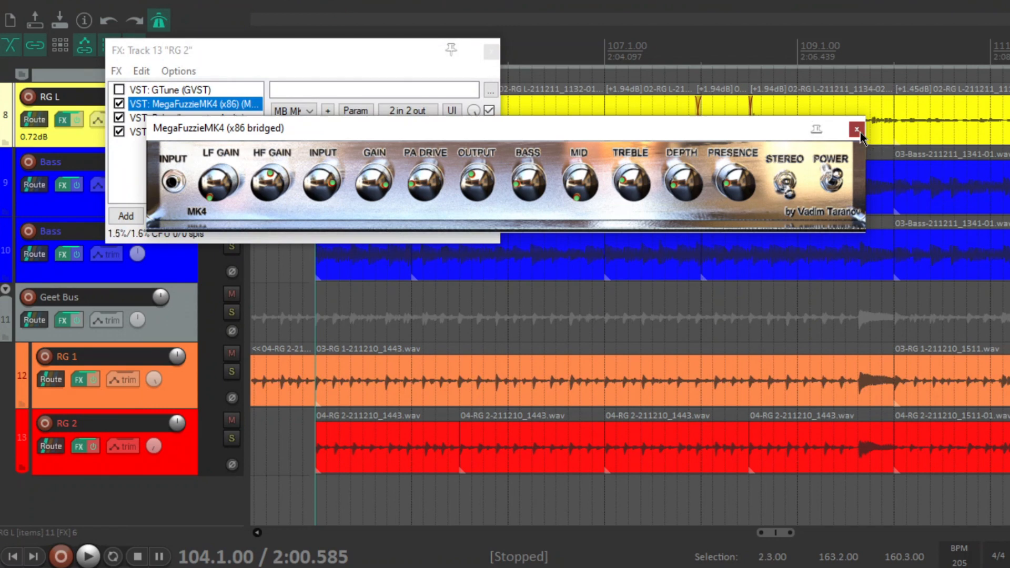
left_click(858, 130)
left_click_drag(374, 56, 427, 82)
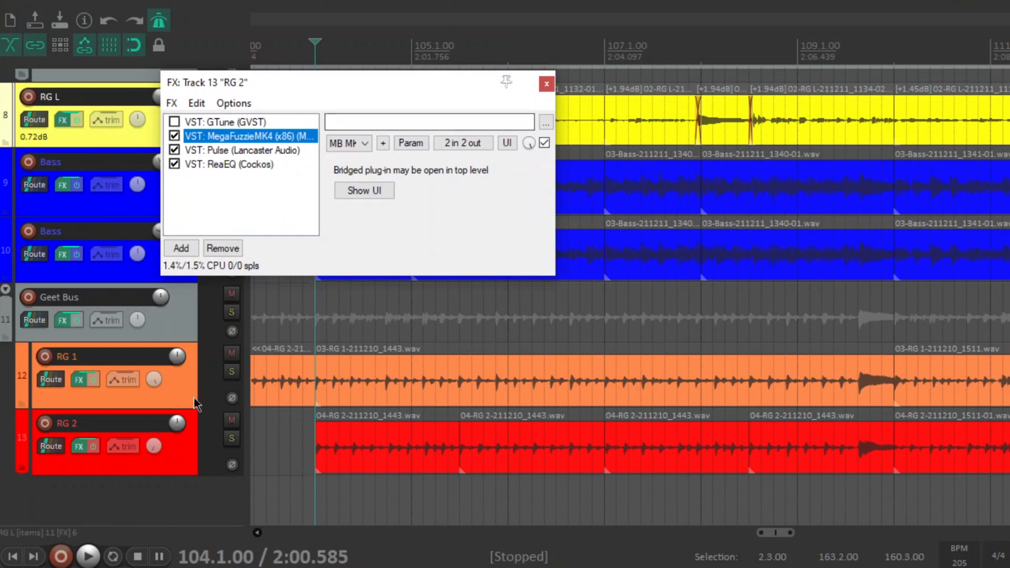
mouse_move(154, 381)
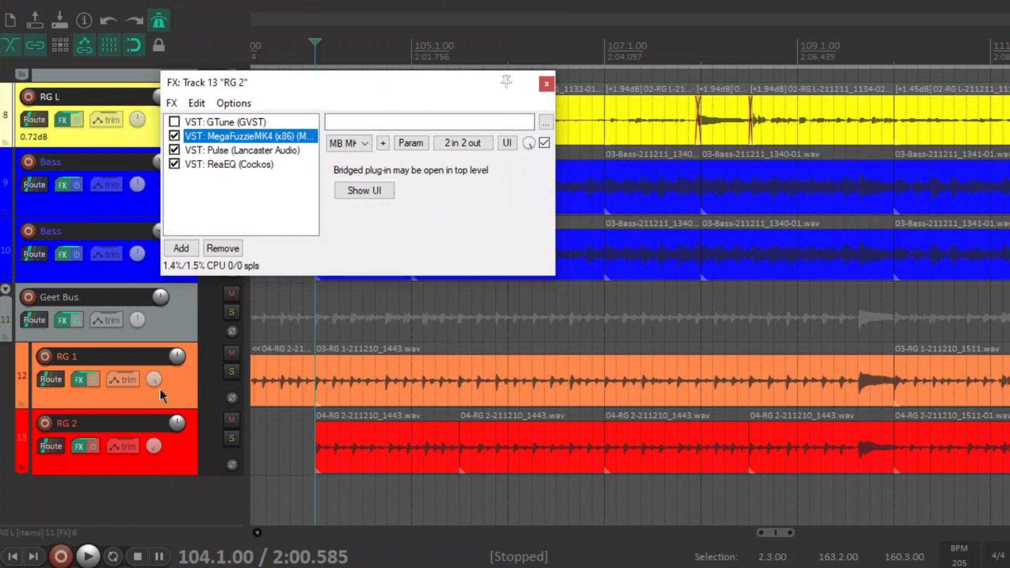
mouse_move(160, 448)
left_click(547, 84)
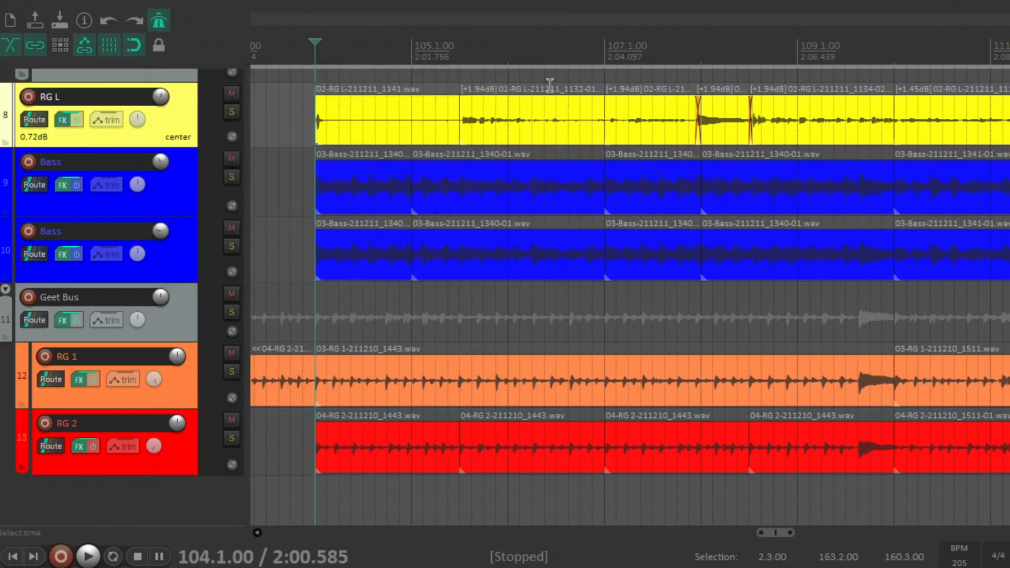
Inspect band I of TDR Nova on Geet Bus, and play the soloed guitars from bar 131 to watch it react.
left_click(62, 321)
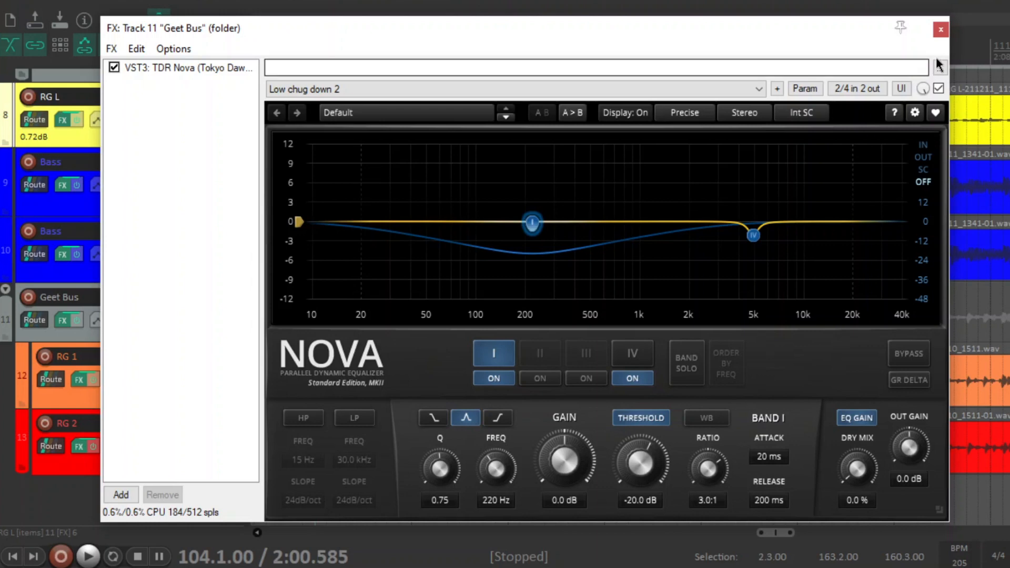
left_click(941, 29)
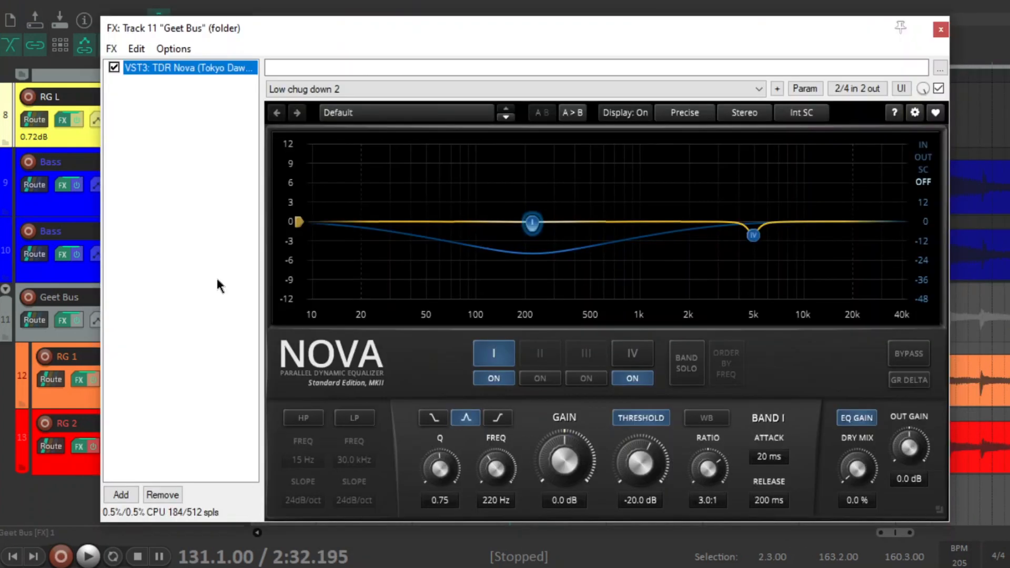
left_click(535, 223)
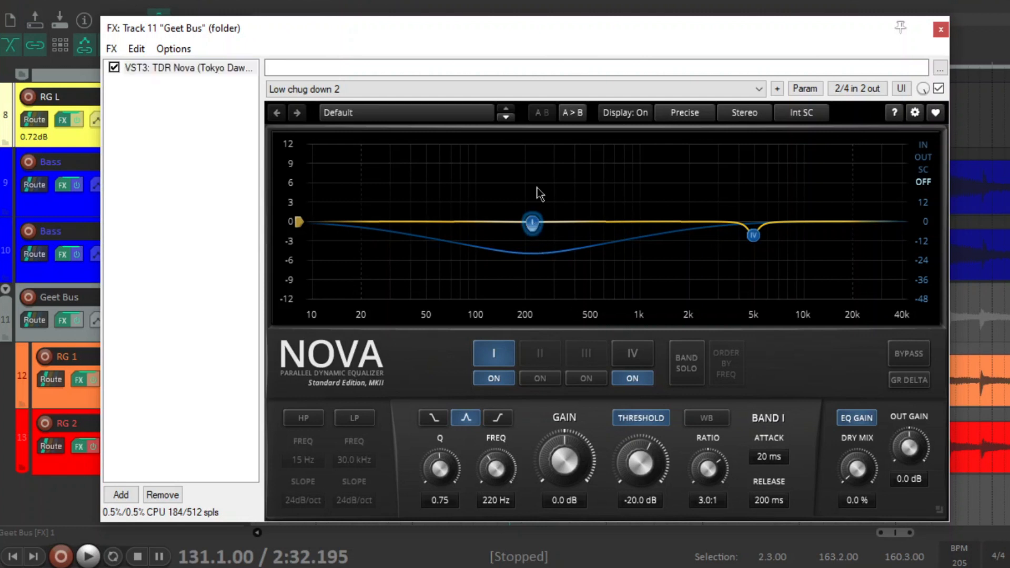
key("space")
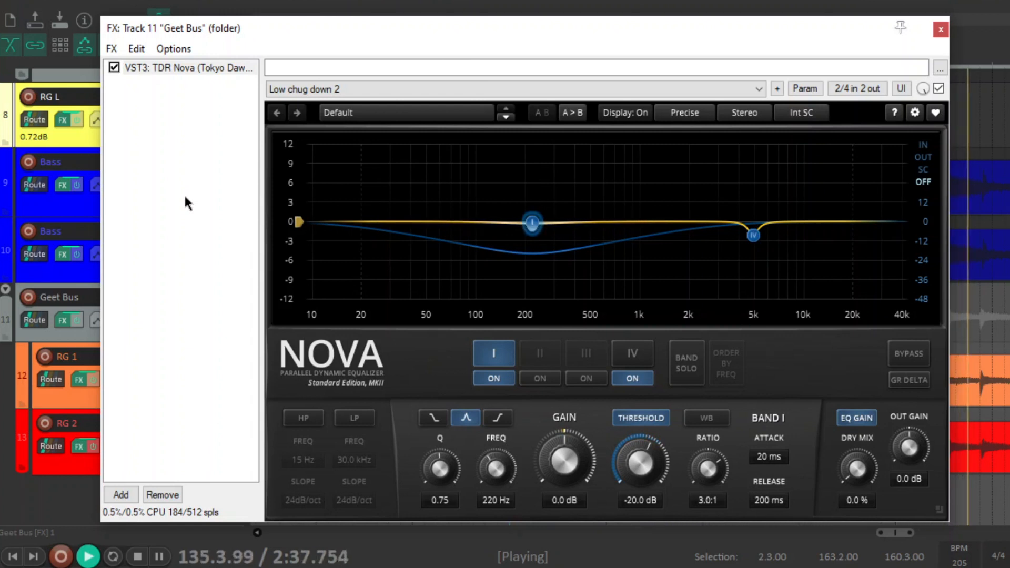
key("space")
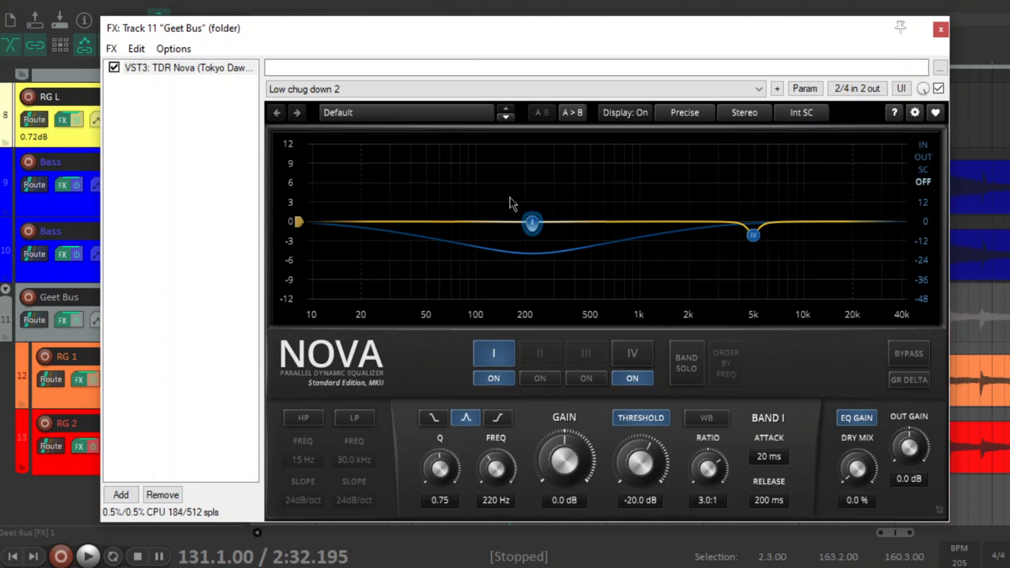
Close the Geet Bus effects chain after reviewing TDR Nova's band IV, and clear the solo on the bus.
left_click(170, 181)
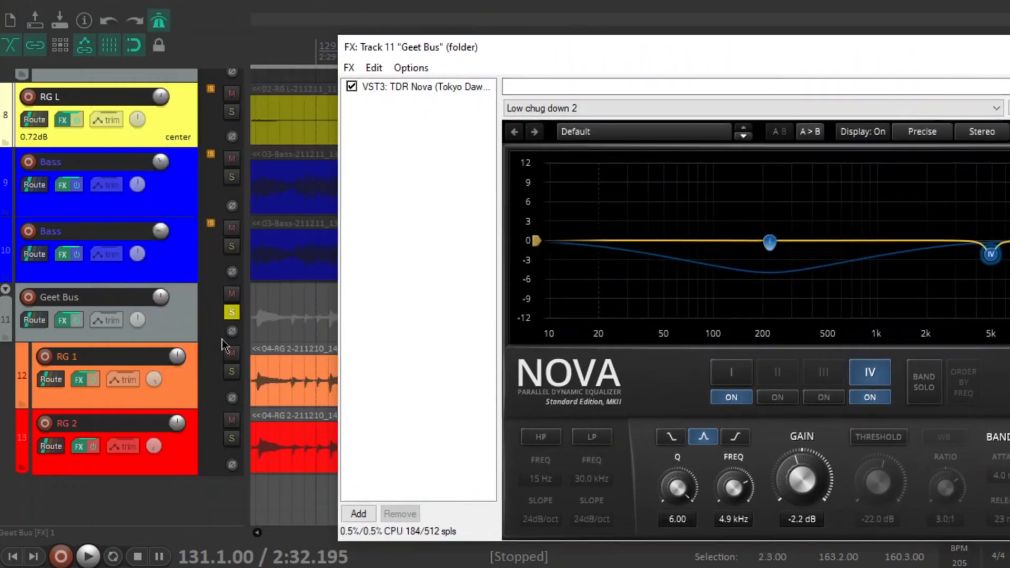
left_click(188, 317)
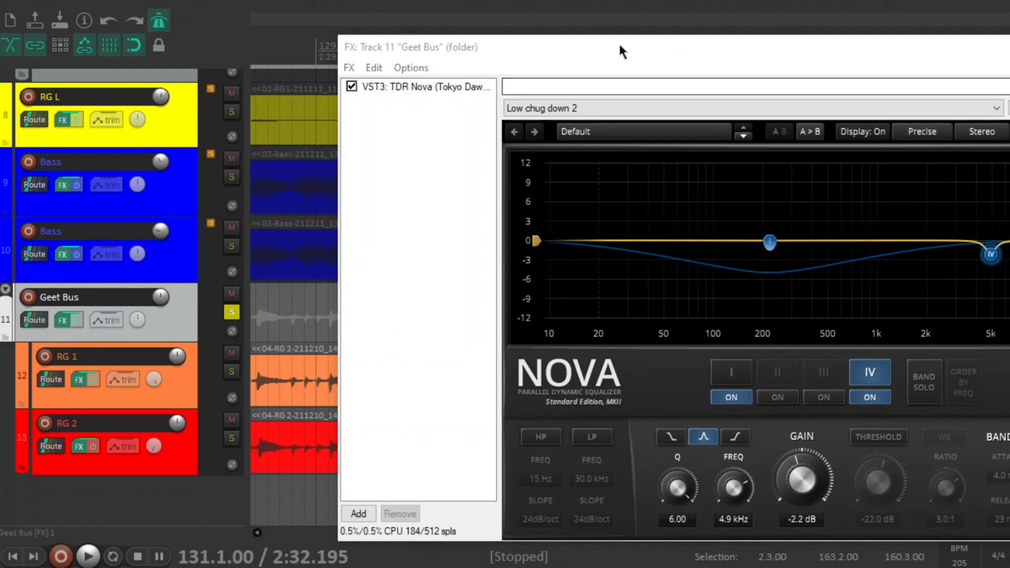
left_click_drag(621, 49, 358, 19)
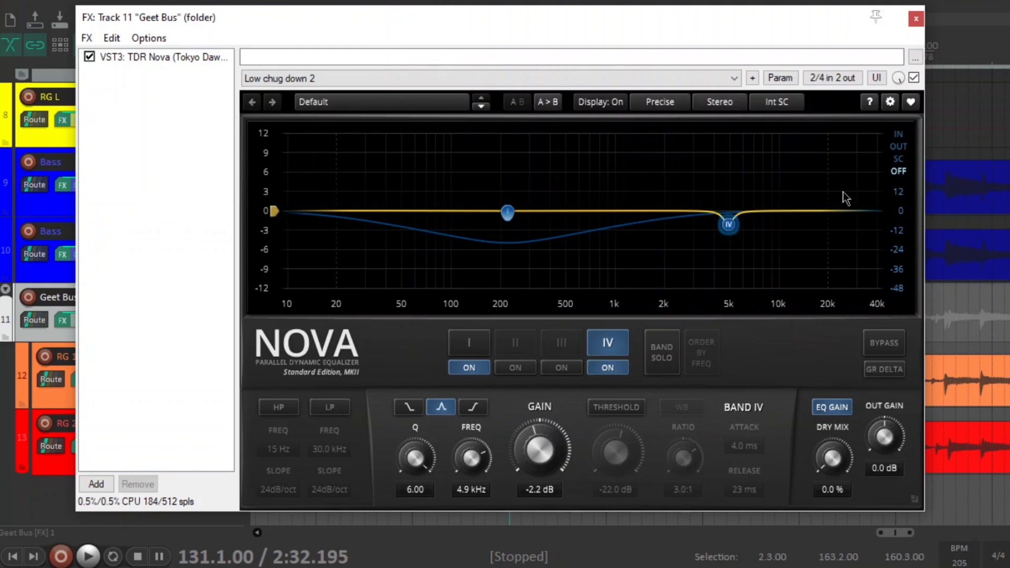
left_click(916, 19)
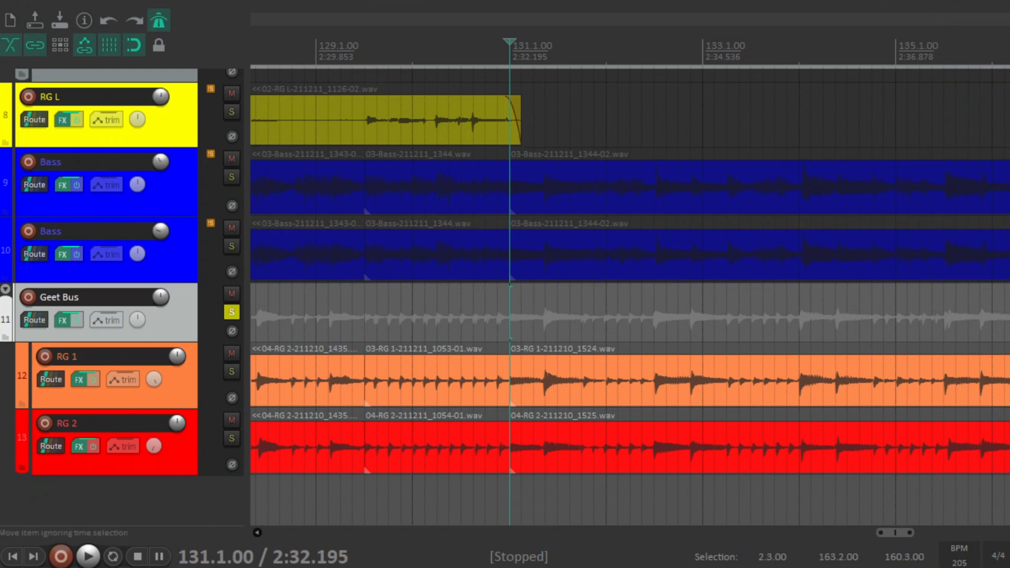
left_click(231, 312)
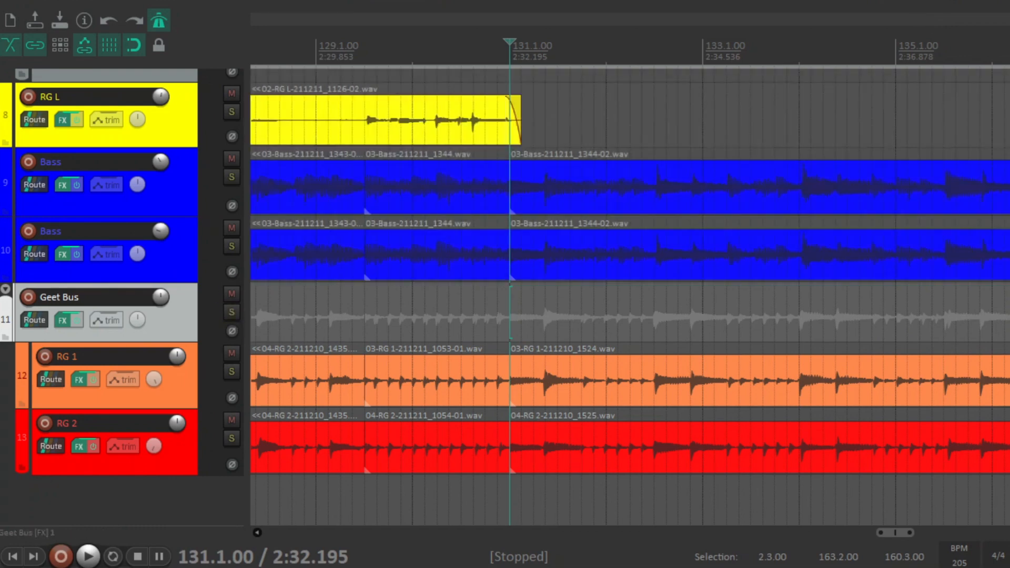
Show the mixer and open the master track's effects chain to inspect its ReaEQ curve.
scroll(529, 119, "up", 10)
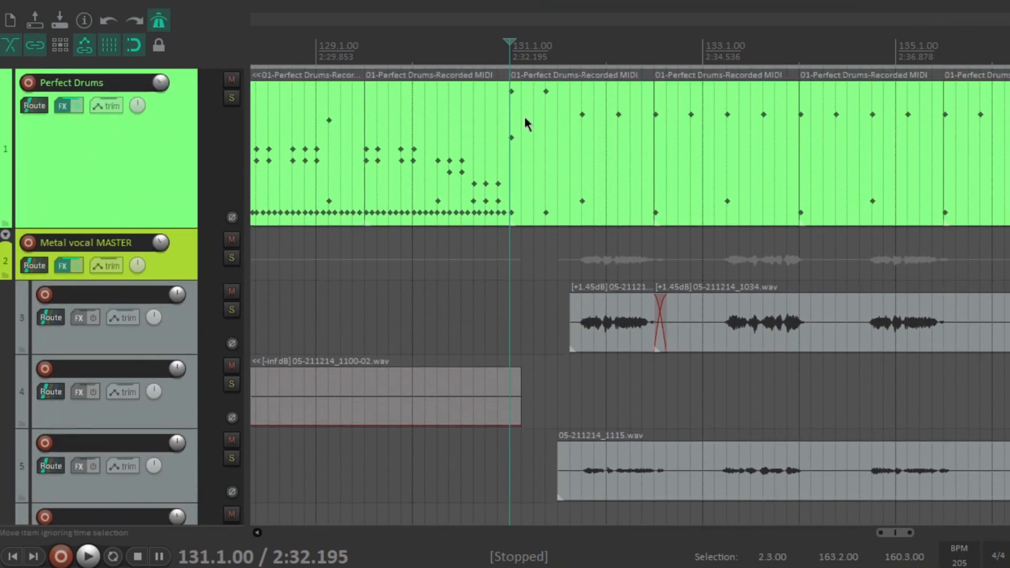
key("ctrl+m")
left_click(64, 363)
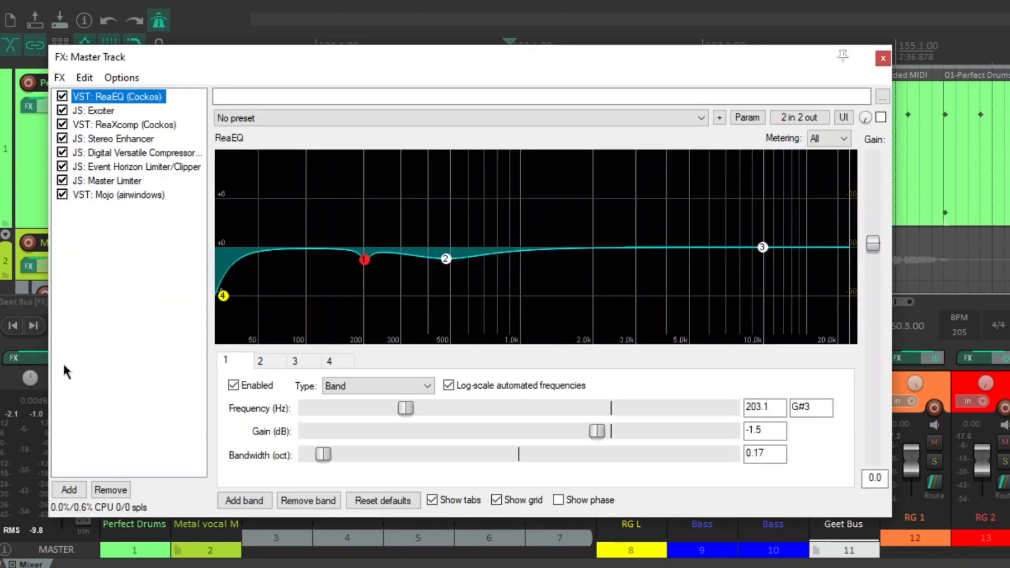
left_click_drag(286, 53, 301, 31)
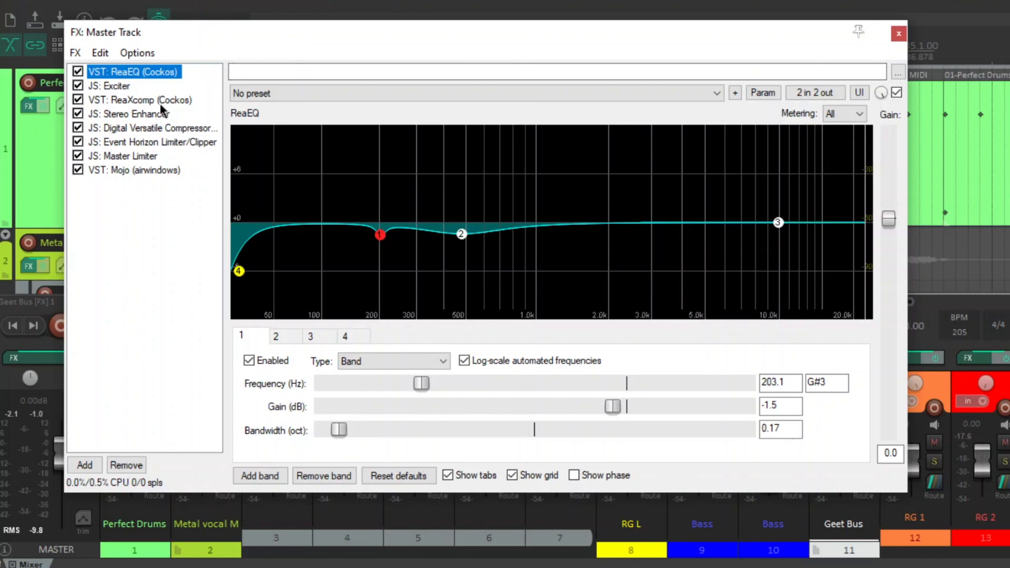
Review the Exciter, ReaXcomp, Stereo Enhancer and Digital Versatile Compressor settings in the master track's effects chain.
left_click(118, 85)
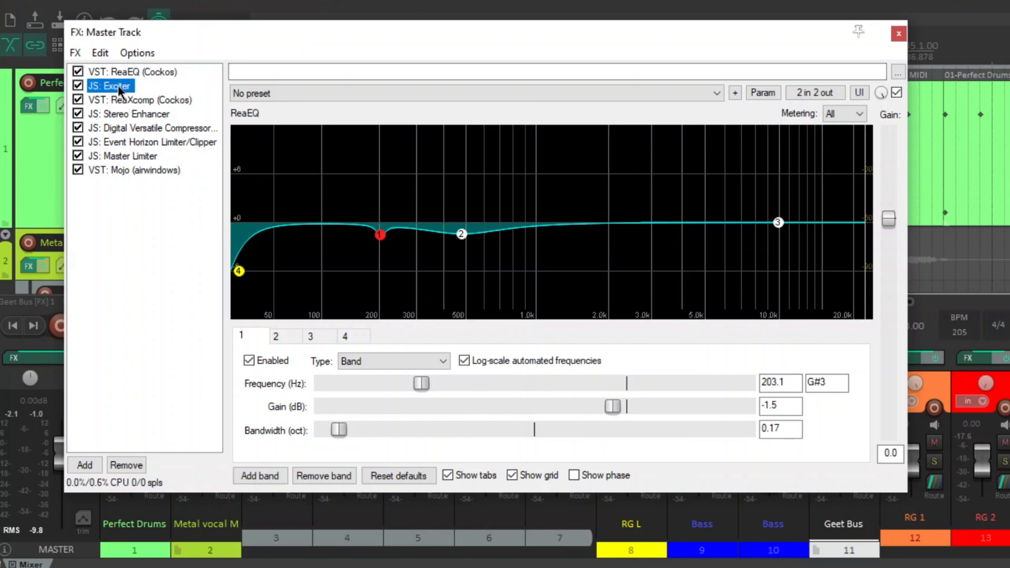
left_click(156, 102)
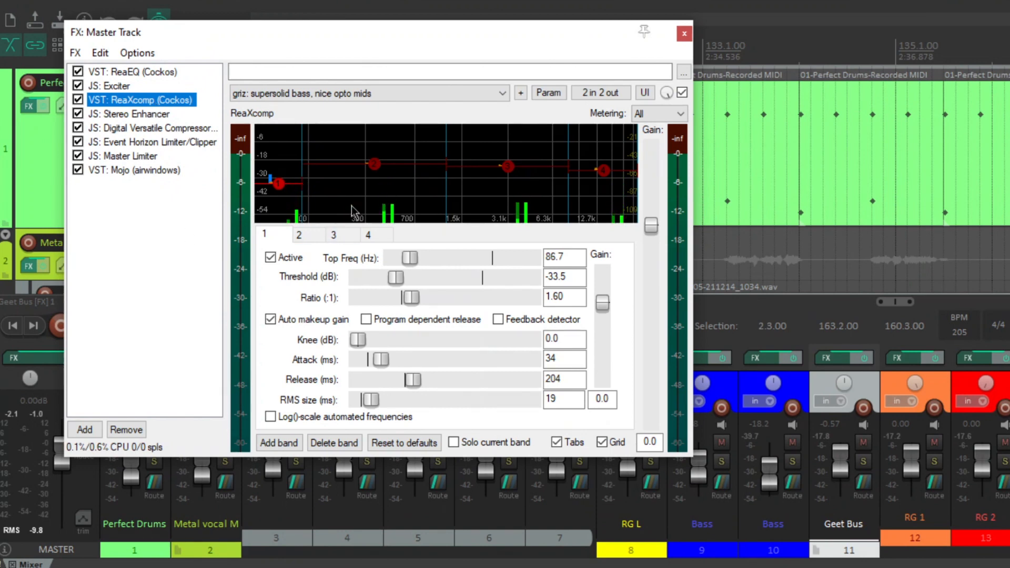
left_click(144, 114)
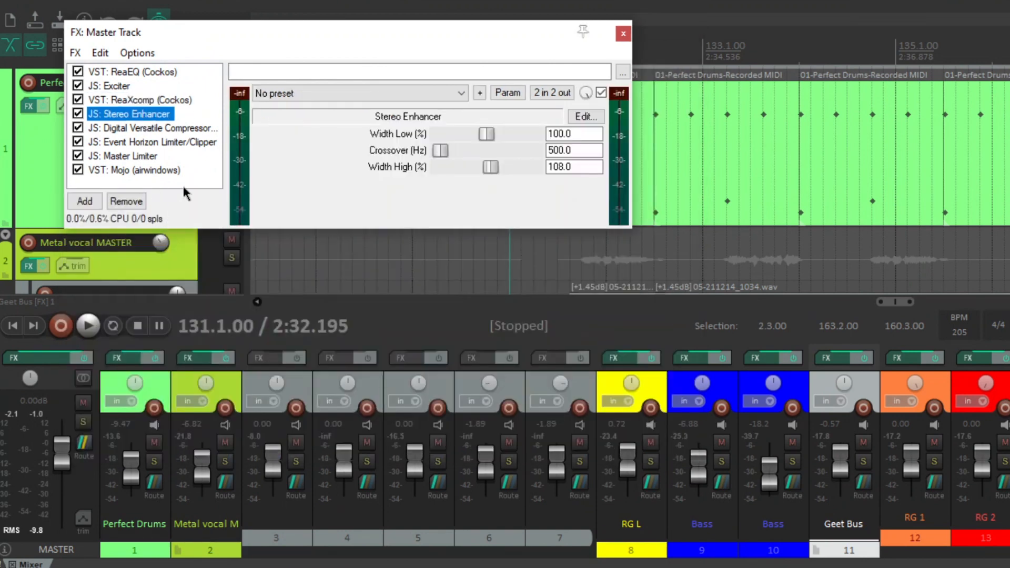
left_click(153, 128)
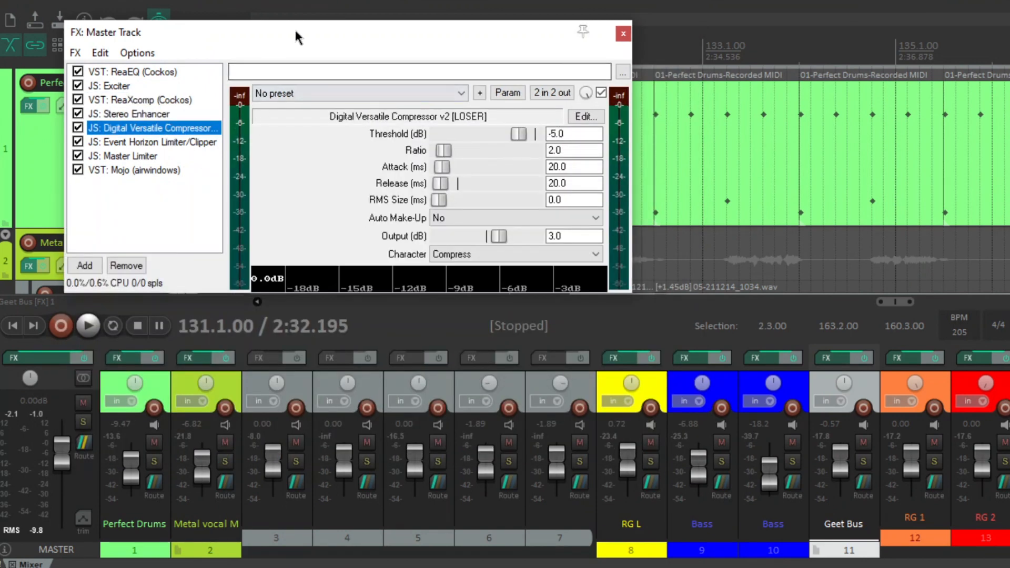
left_click_drag(295, 27, 349, 68)
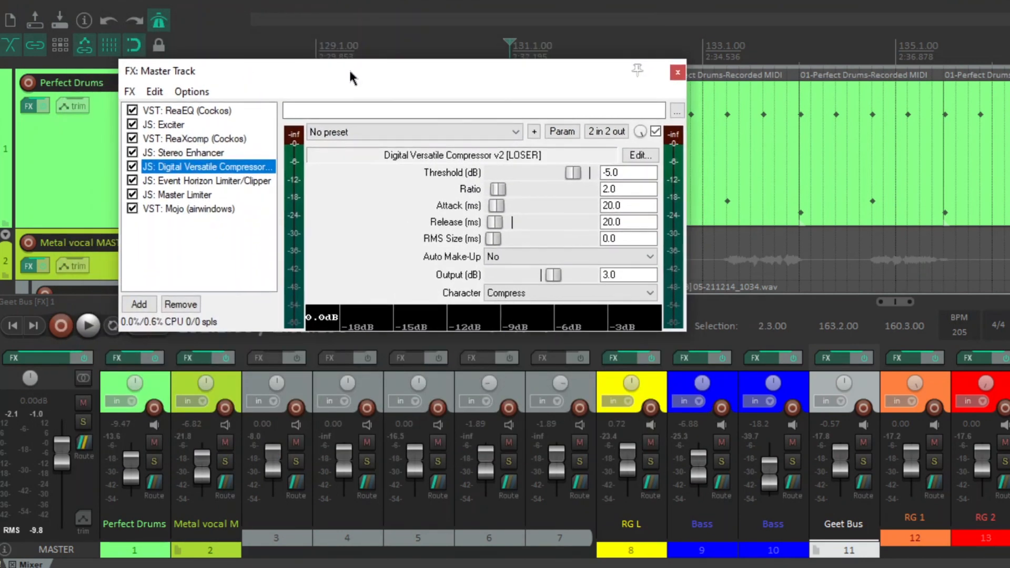
Review the master's Event Horizon Limiter/Clipper, Master Limiter and Mojo settings, and close the effects chain and the mixer.
left_click(223, 180)
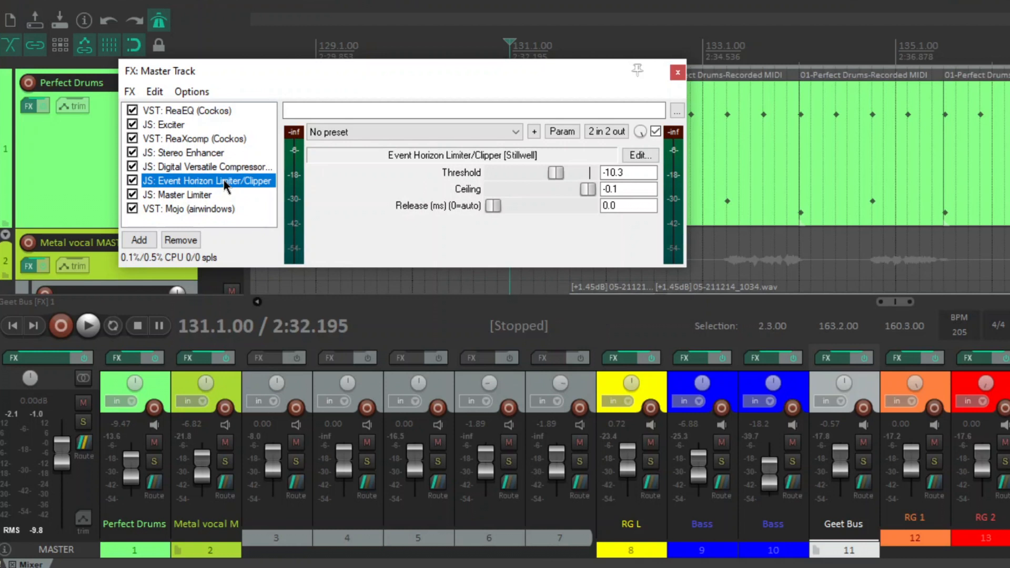
left_click(196, 194)
left_click(213, 210)
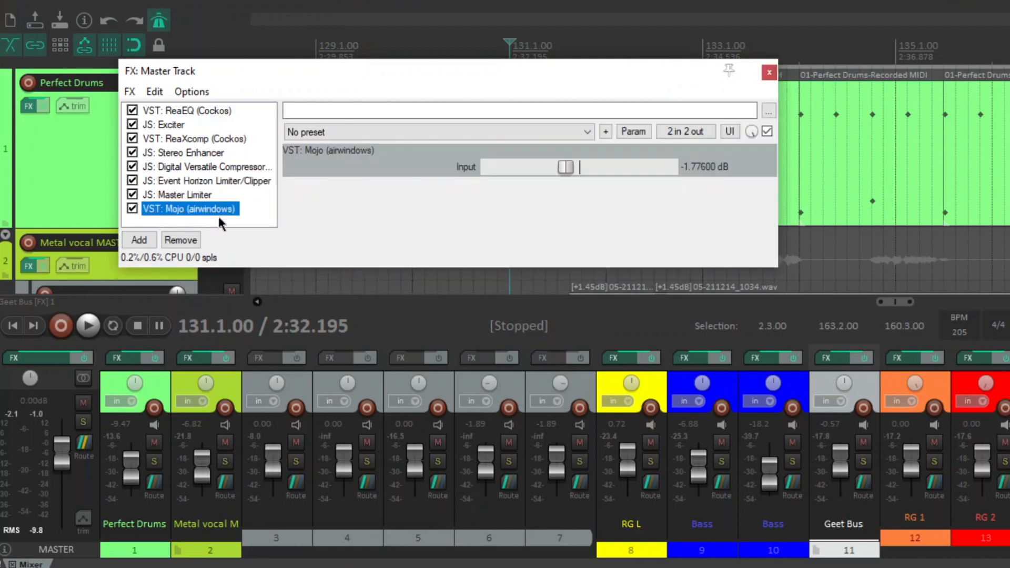
left_click(219, 218)
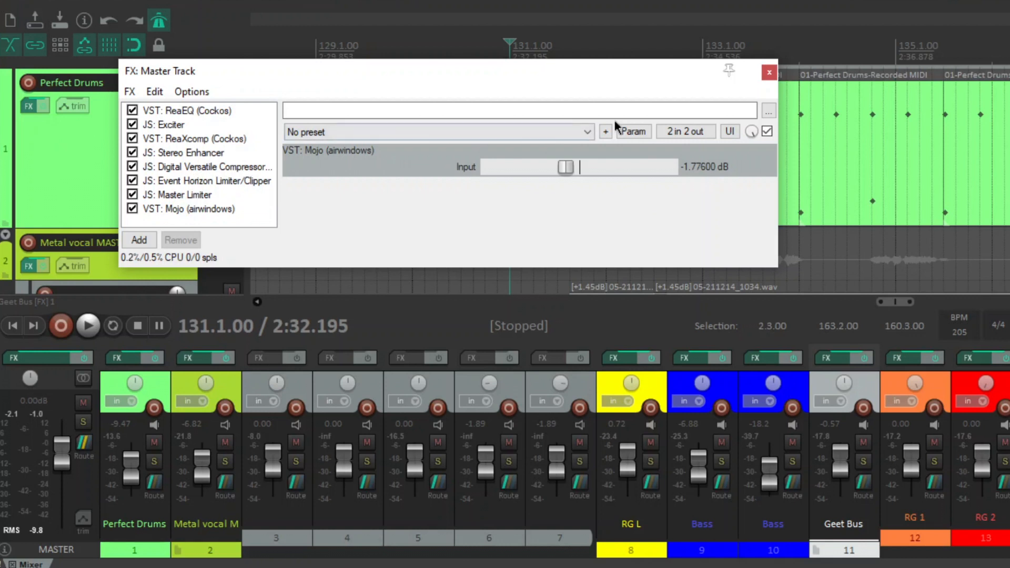
left_click(769, 73)
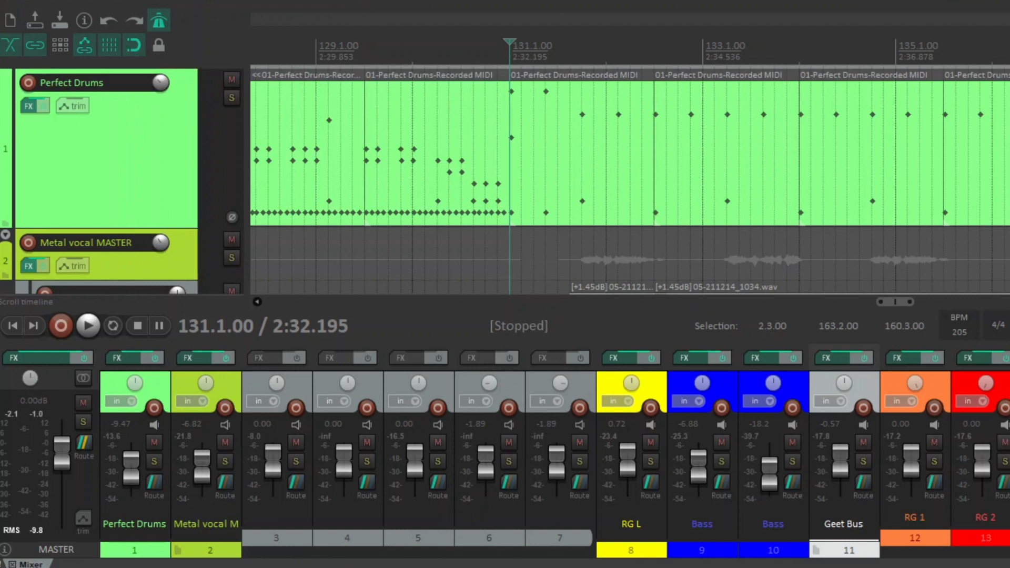
key("ctrl+m")
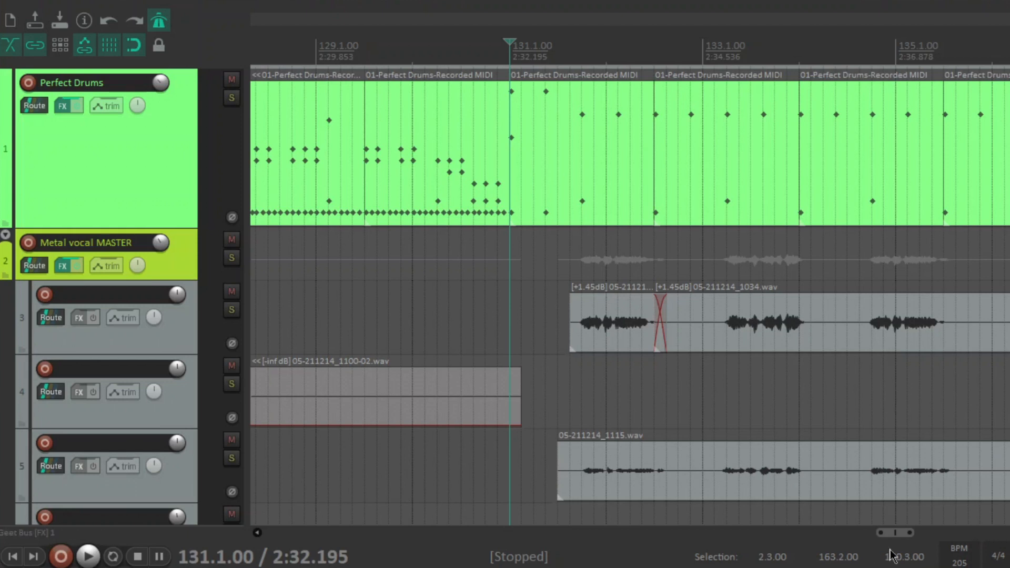
Bring the start of the song into view in the arrangement.
left_click_drag(896, 533, 612, 531)
left_click(379, 46)
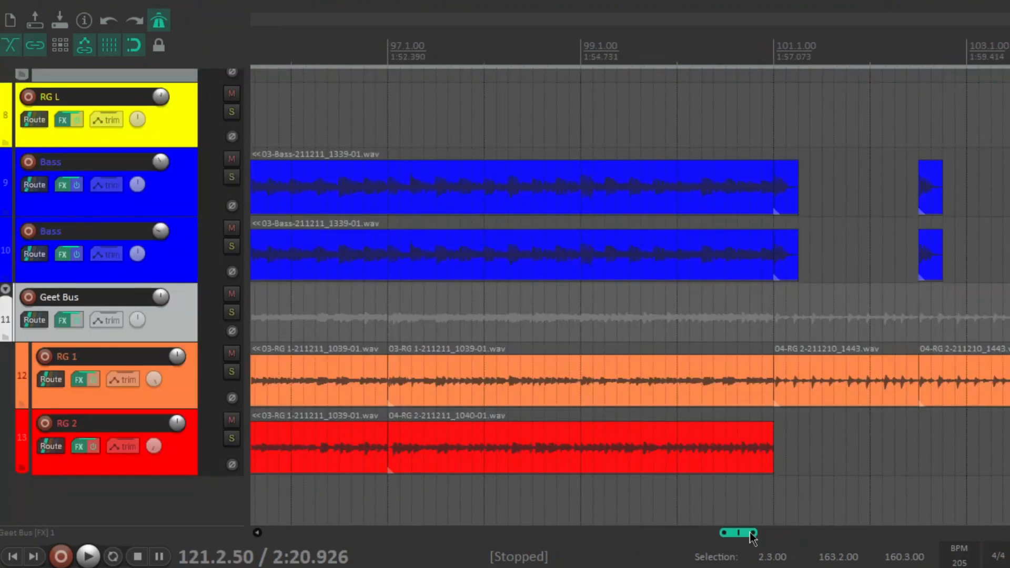
left_click_drag(753, 537, 295, 533)
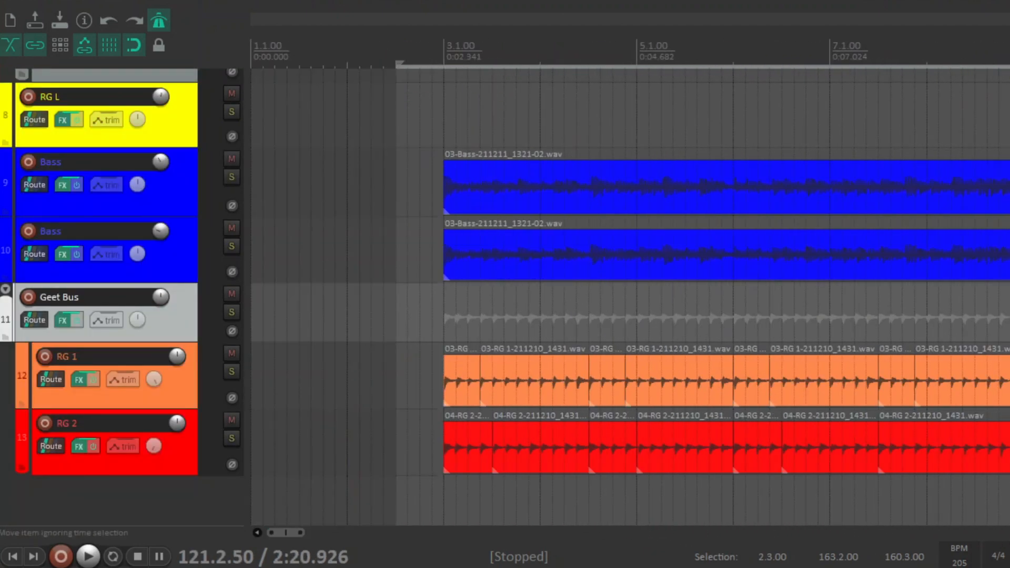